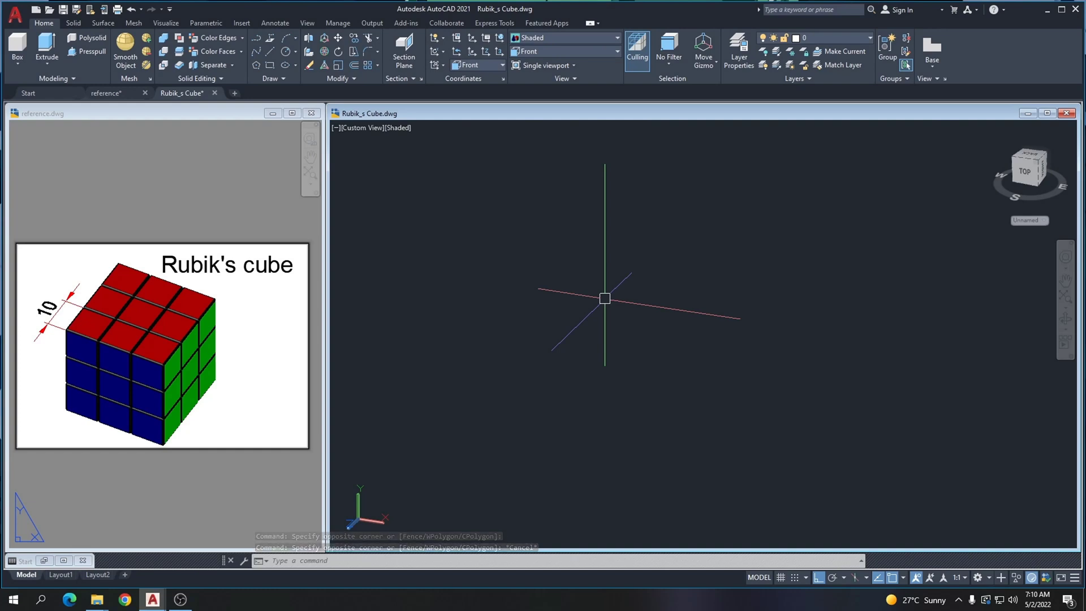
Create a solid box as a cube with 10-unit sides in the empty model space
click(22, 62)
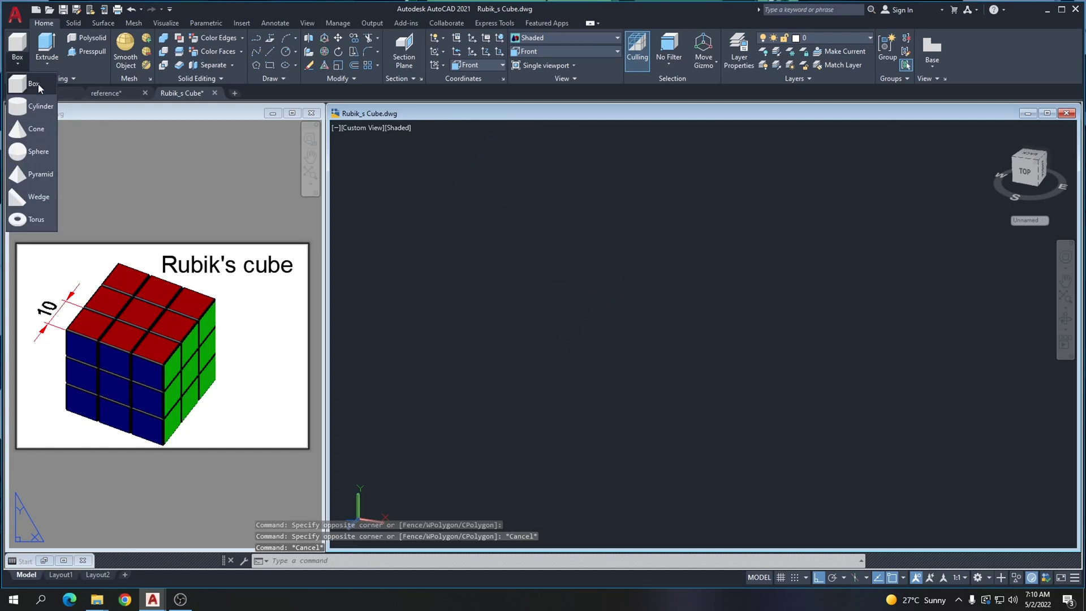
click(34, 85)
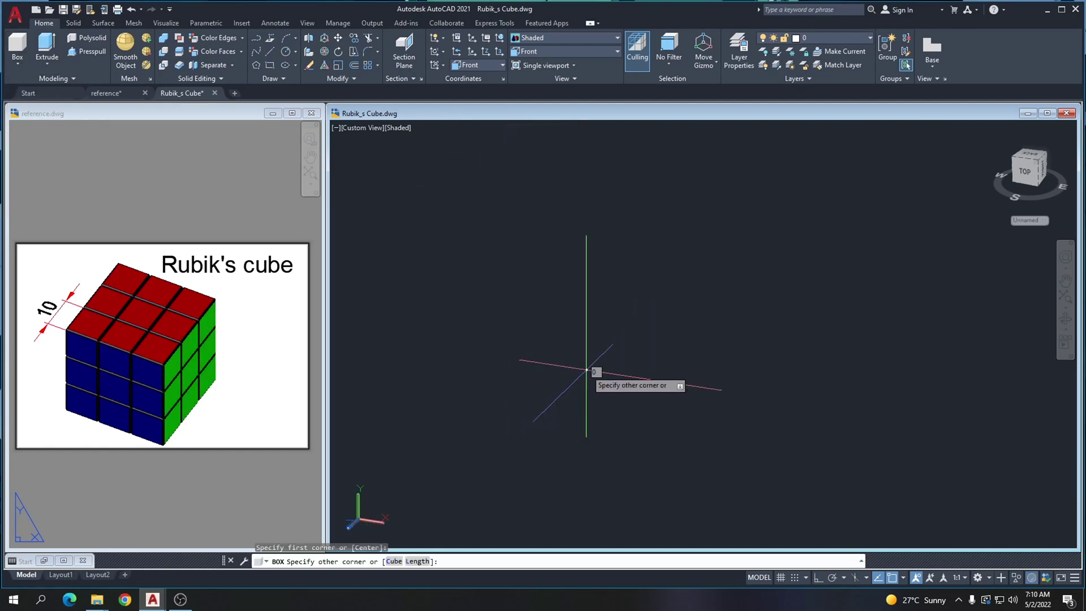
key(Return)
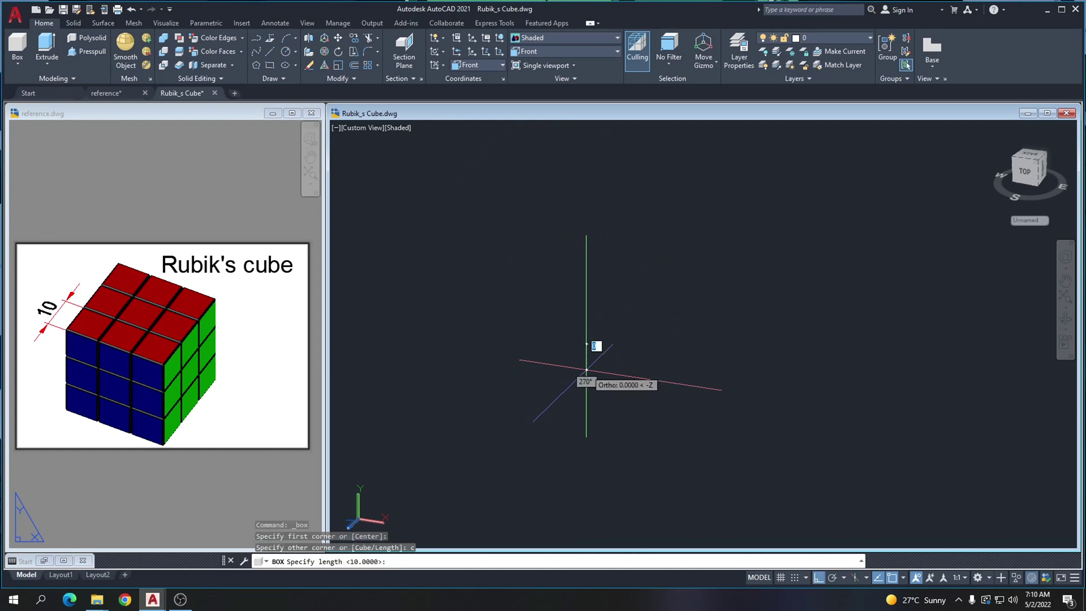
key(Return)
click(886, 403)
key(Escape)
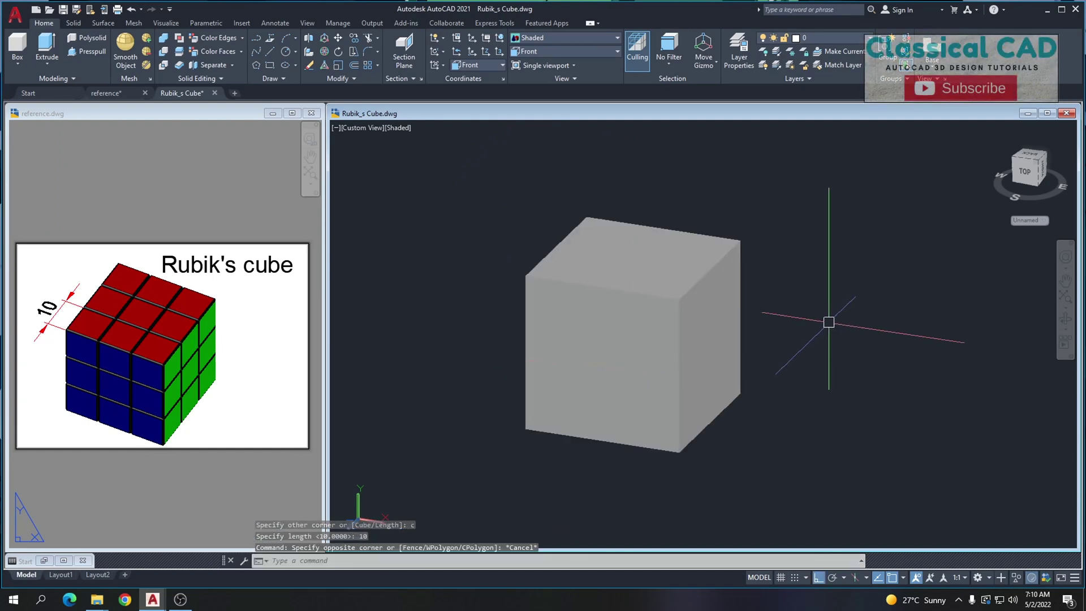
Fillet all edges of the cube with a radius of 0.5
click(74, 23)
click(401, 65)
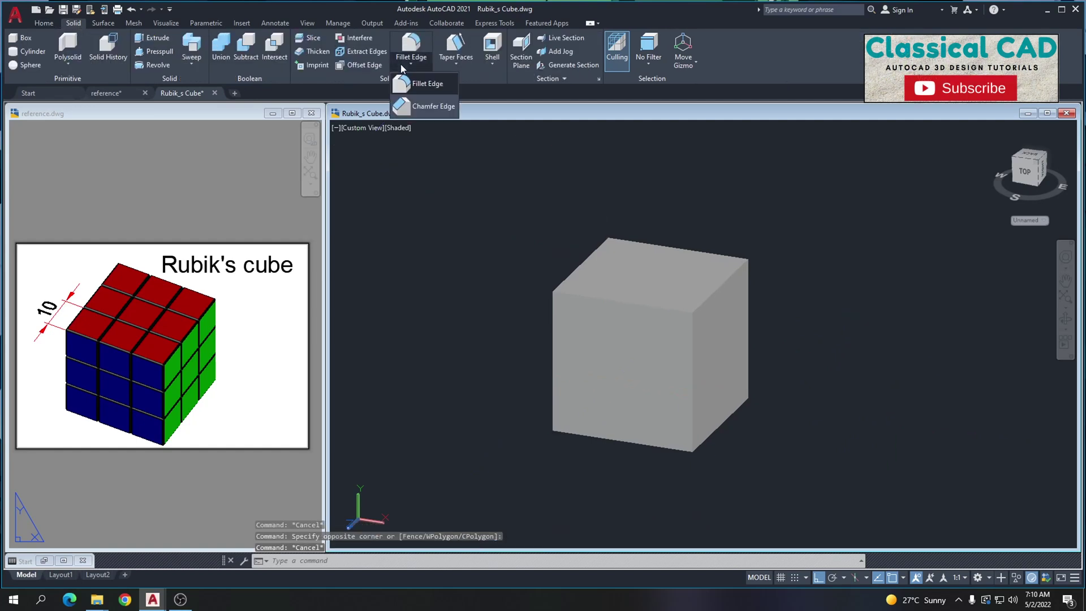
click(427, 83)
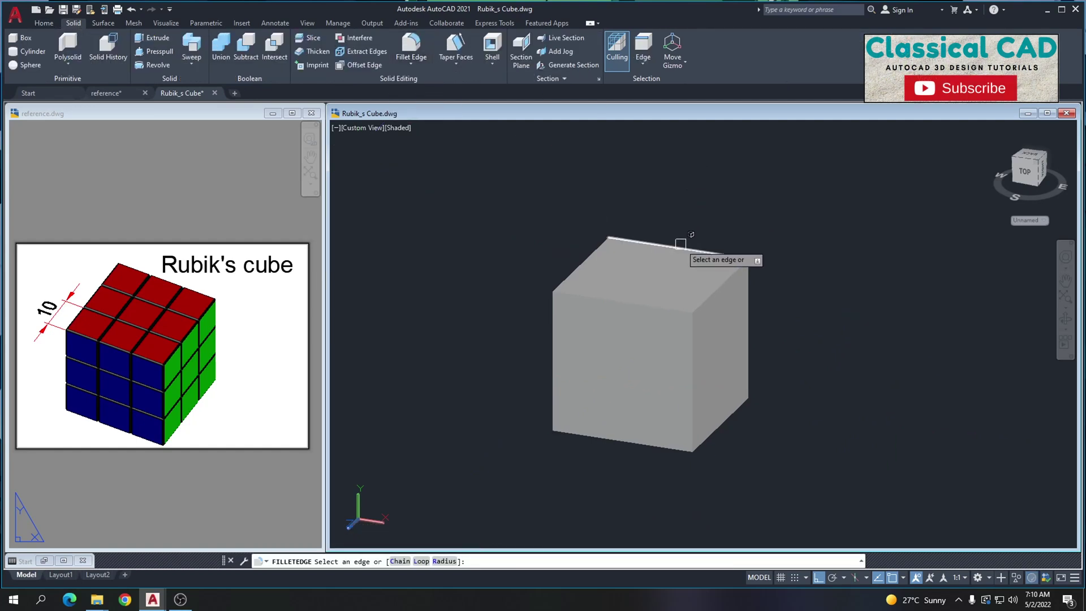
click(697, 306)
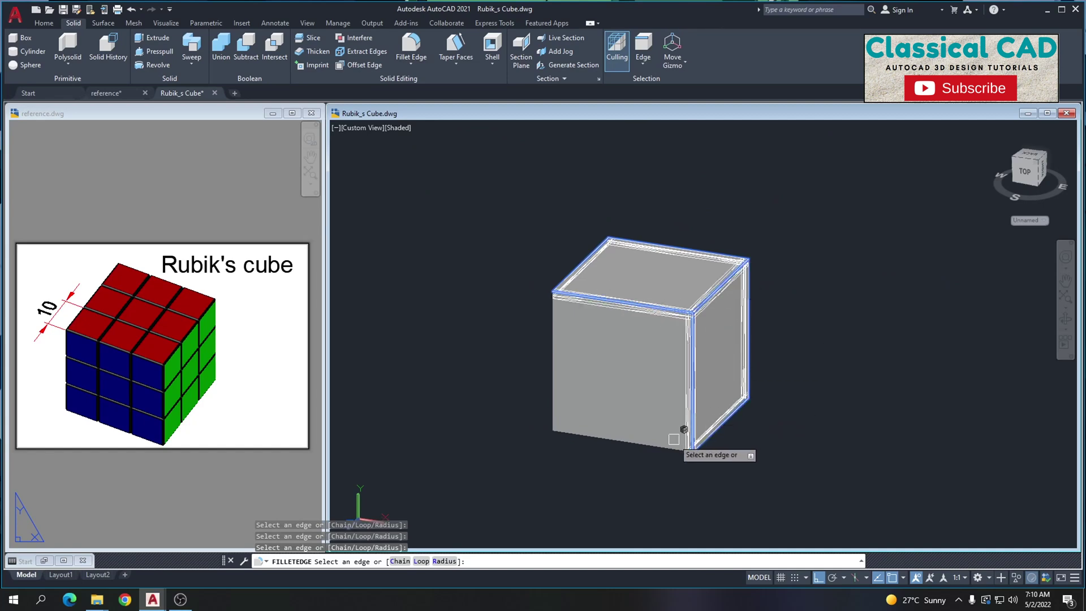
shift+middle_drag(559, 379, 680, 316)
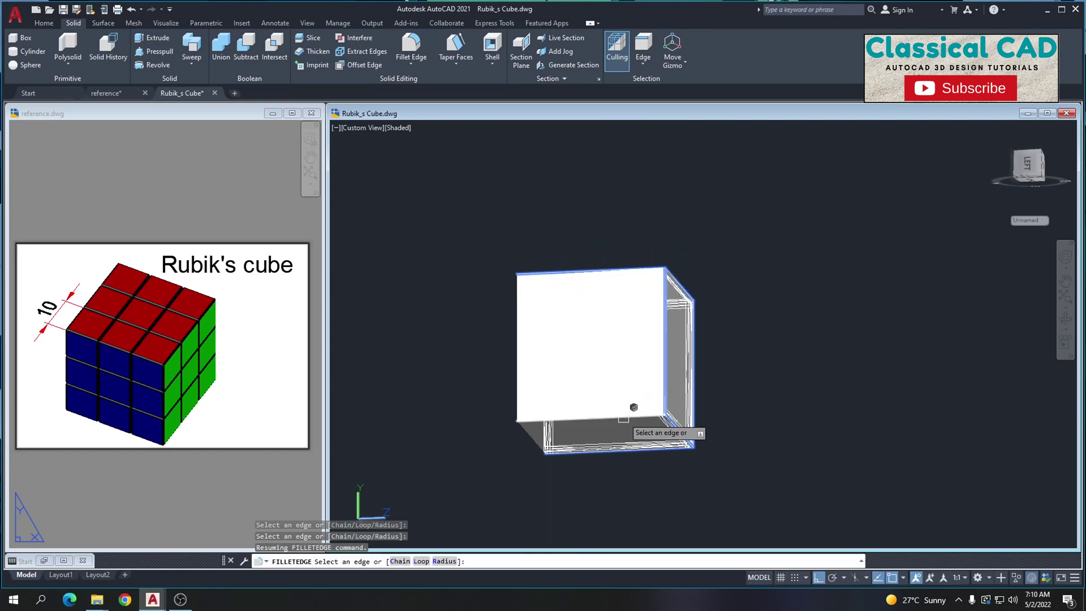
click(548, 422)
shift+middle_drag(568, 314, 605, 380)
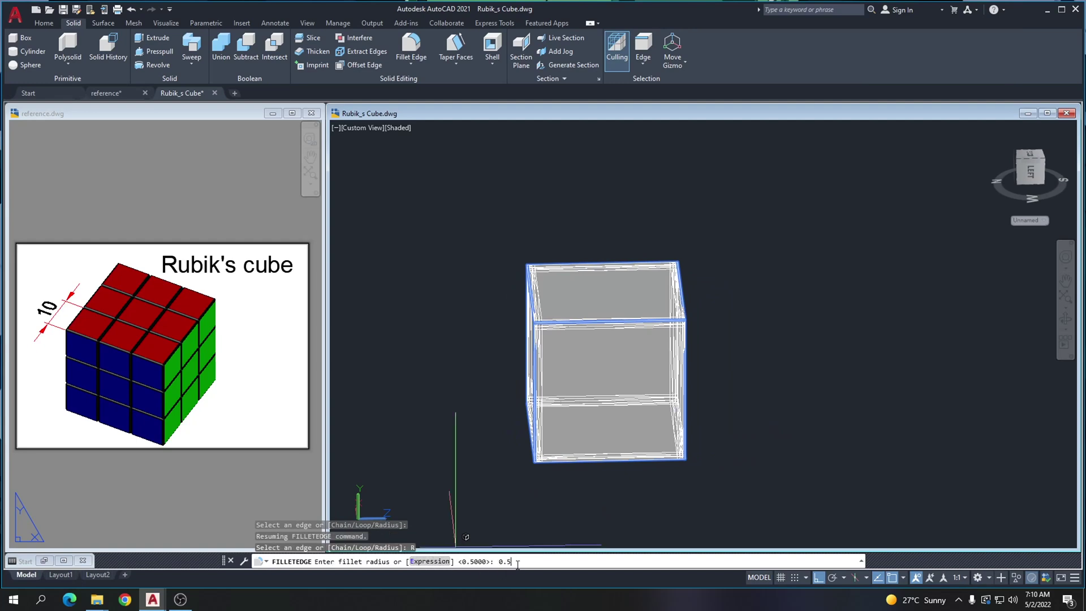
key(Return)
key(Return)
key(Return)
key(Escape)
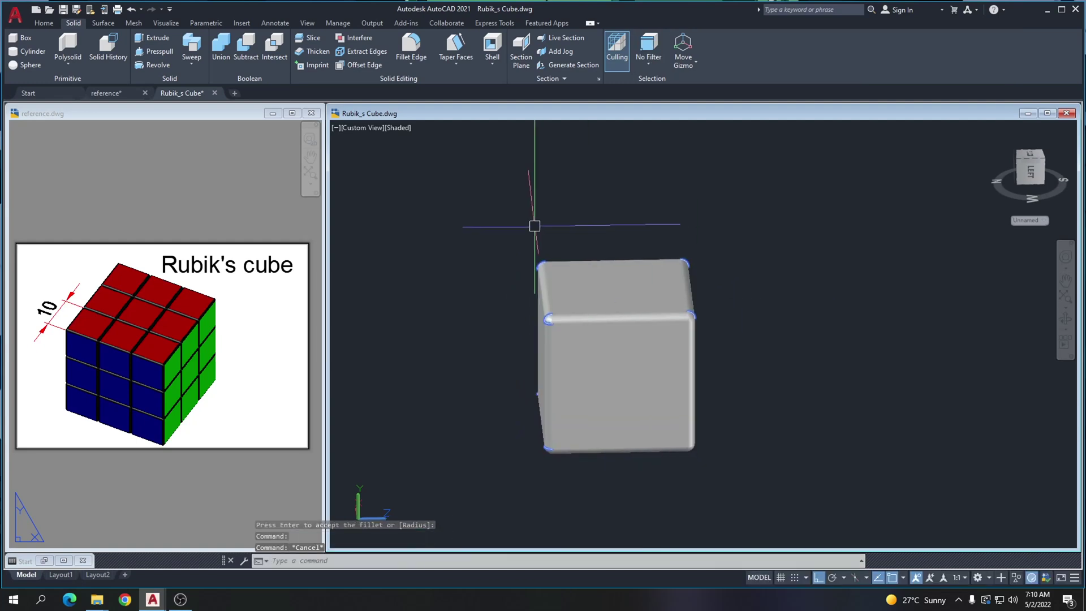
Set the filleted cube's color property to Color 250 and close the properties palette
text(PR)
key(Return)
key(Escape)
click(696, 228)
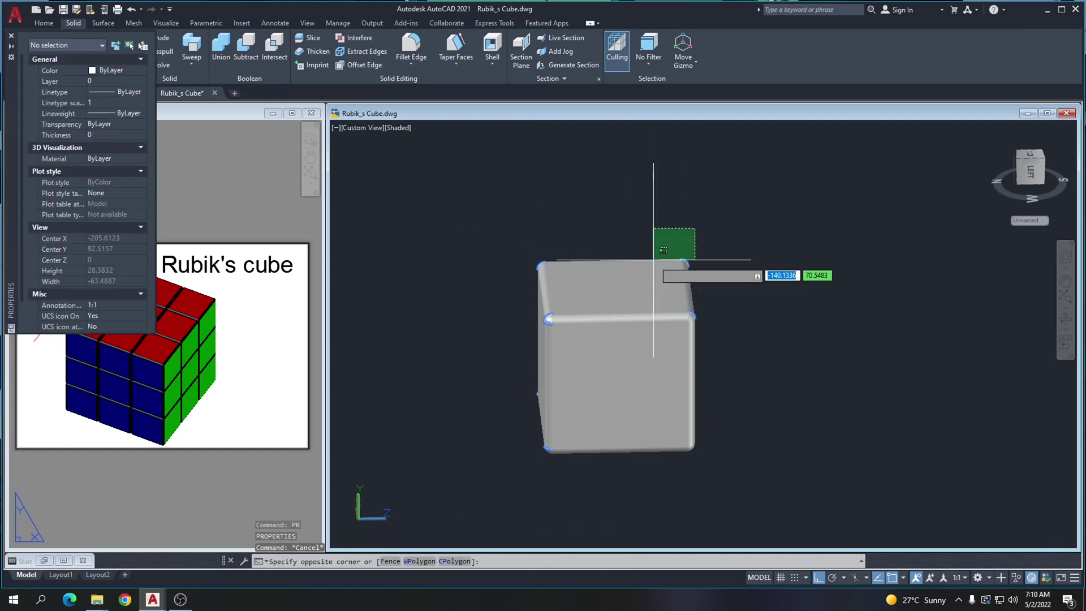
click(537, 290)
click(115, 70)
click(142, 70)
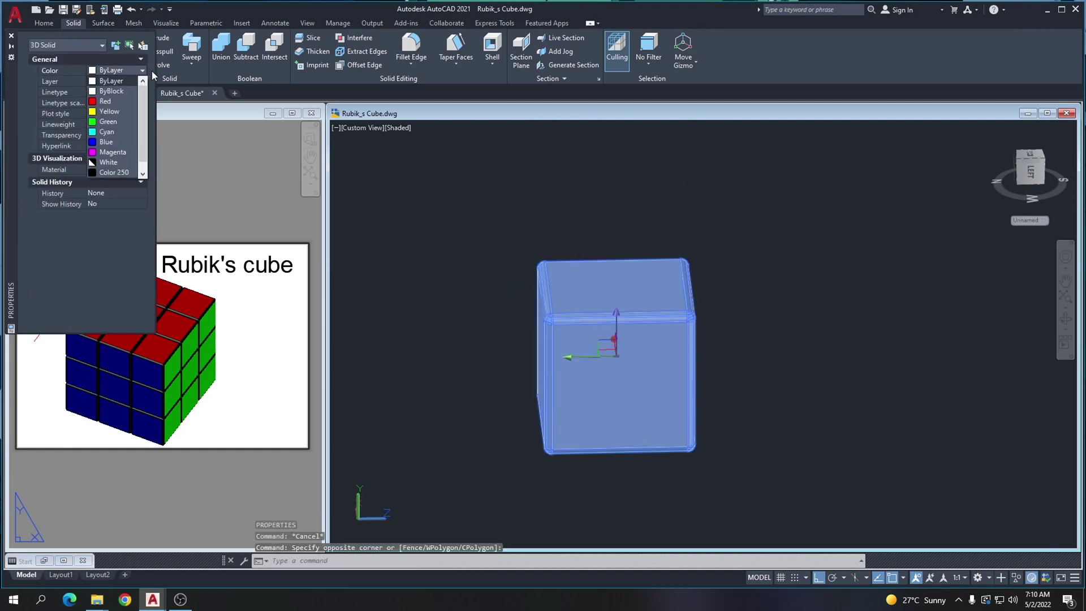
click(121, 176)
key(Escape)
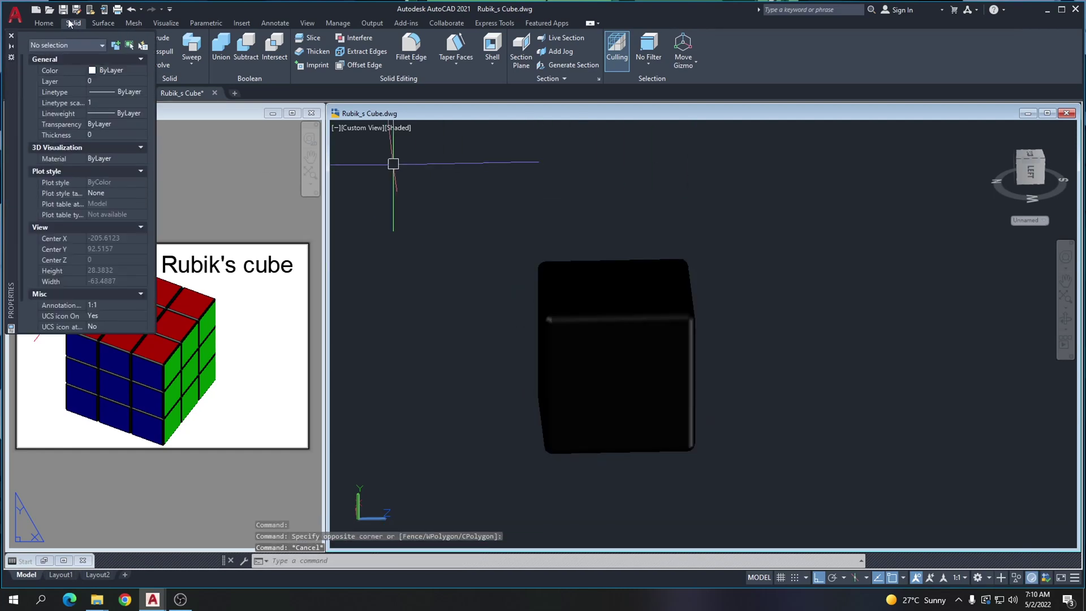
click(11, 36)
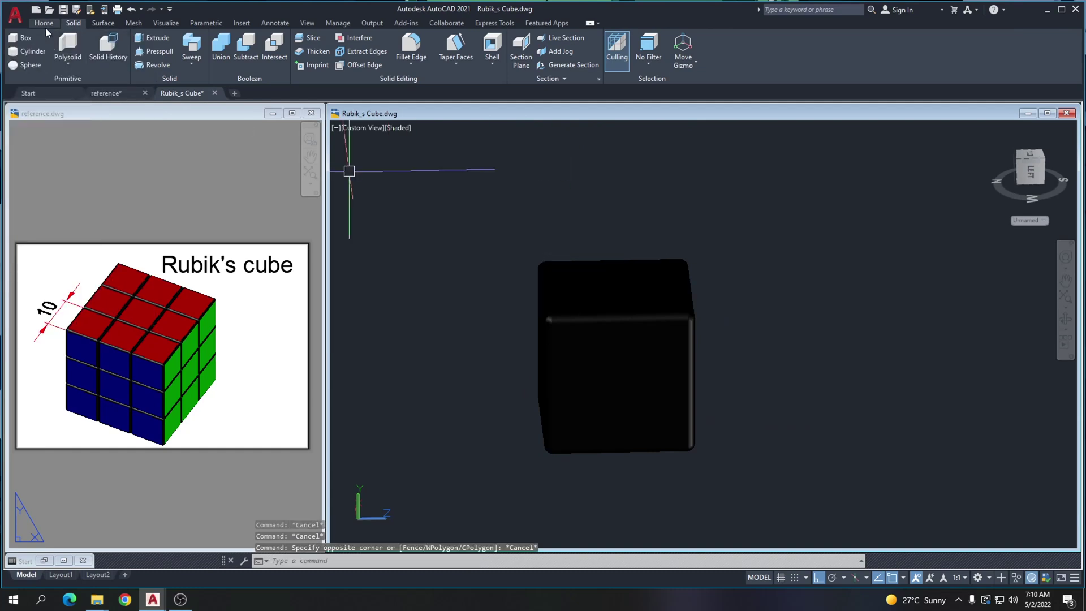
Set the Front view and color the cube's front face blue
click(44, 24)
click(548, 54)
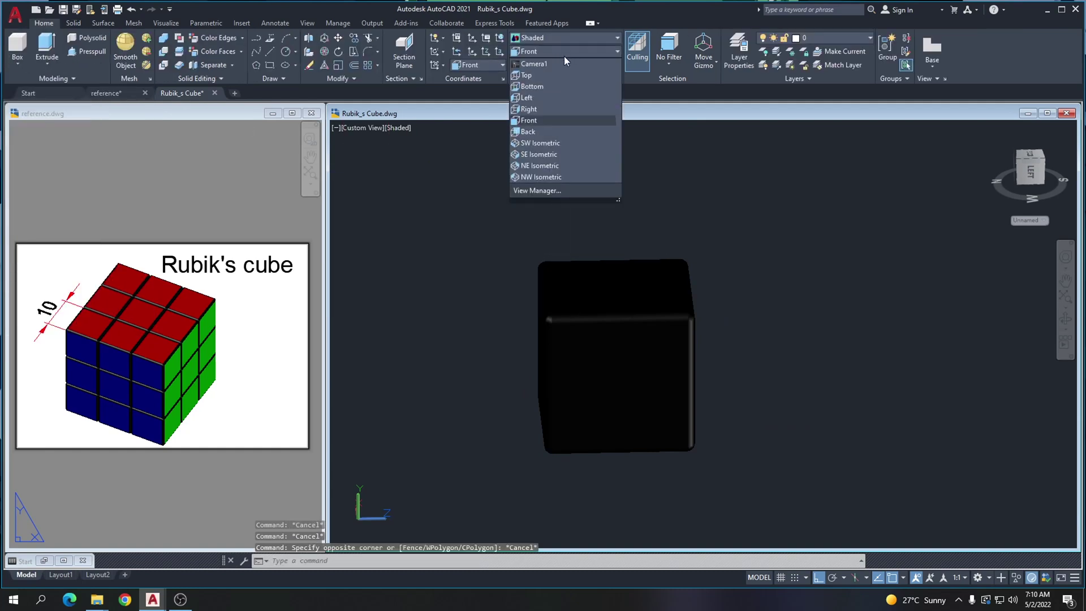
click(548, 120)
scroll(708, 247, down, 2)
middle_drag(707, 245, 619, 207)
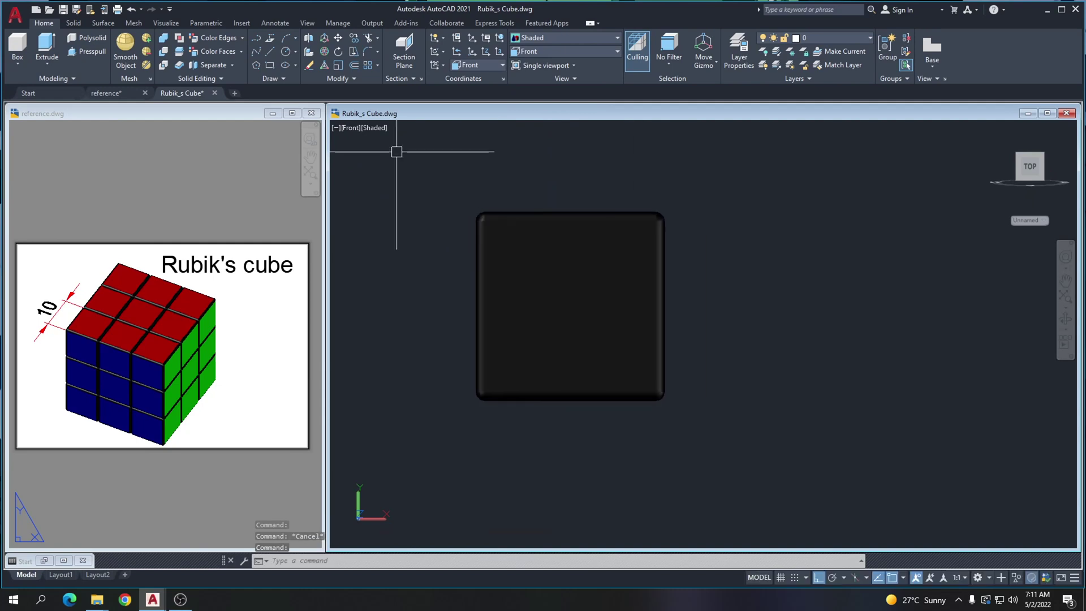
click(241, 51)
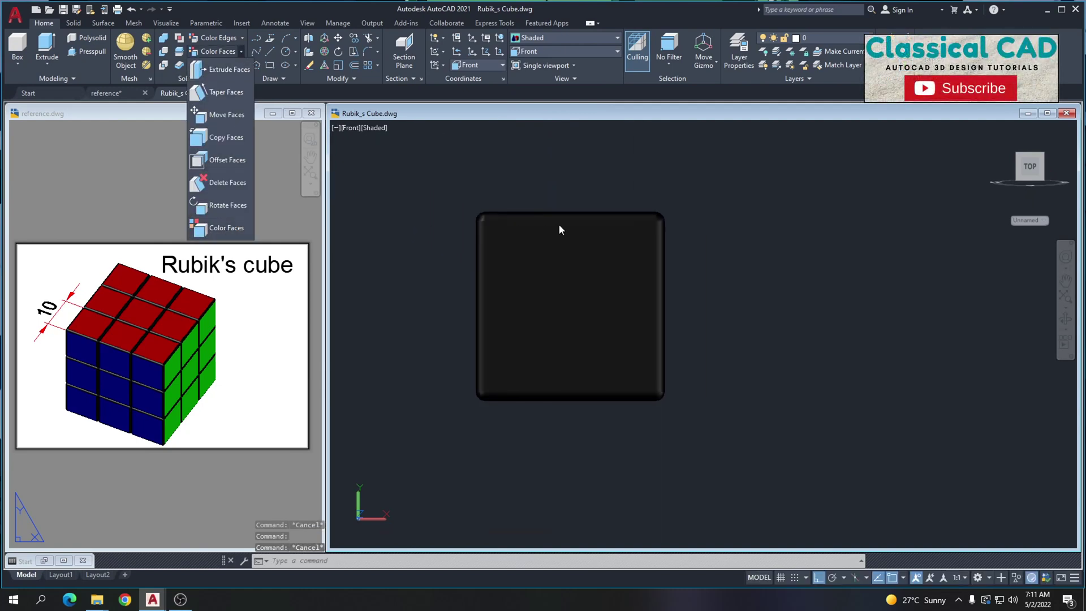
key(Escape)
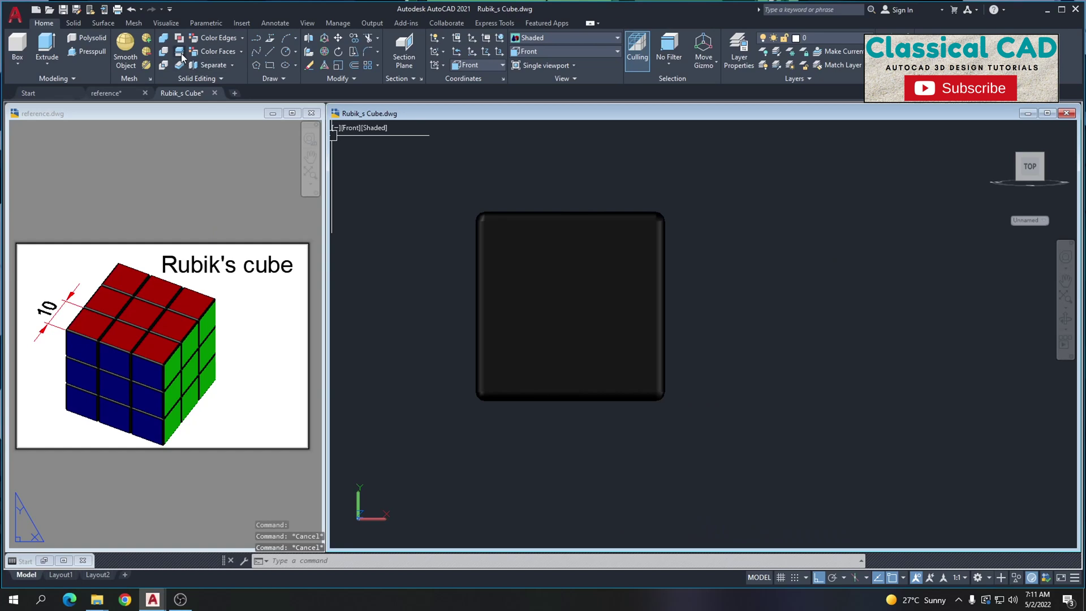
click(243, 52)
click(224, 182)
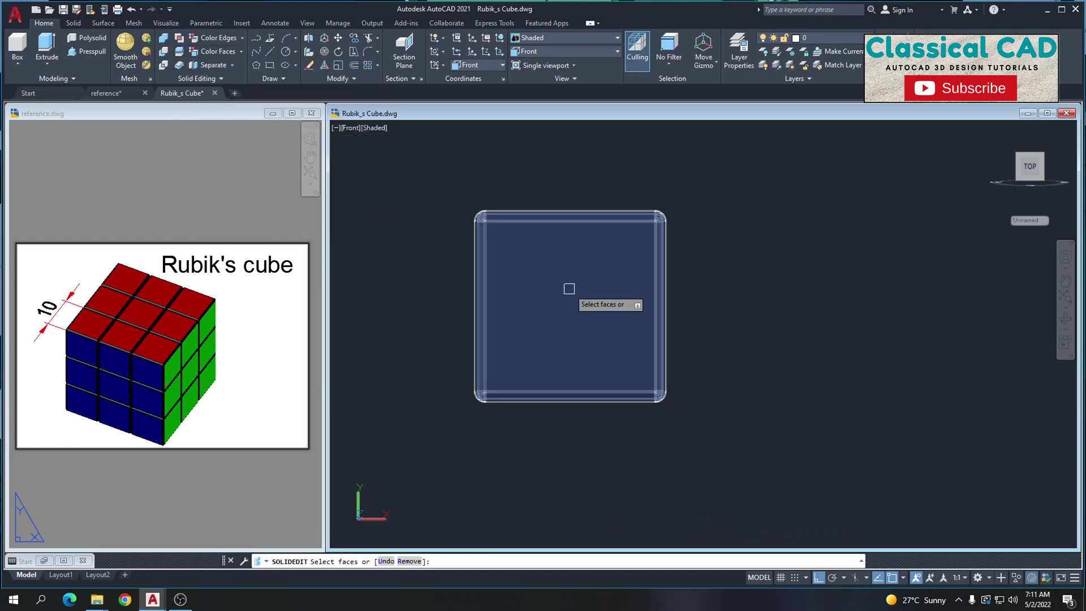
click(574, 258)
key(Return)
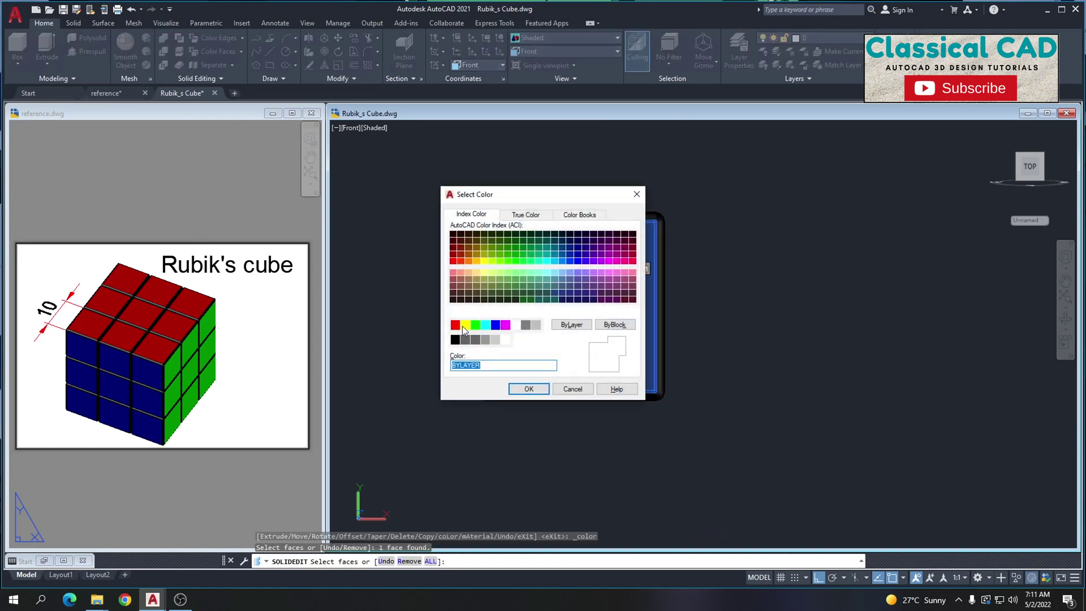
click(528, 389)
key(Escape)
key(Escape)
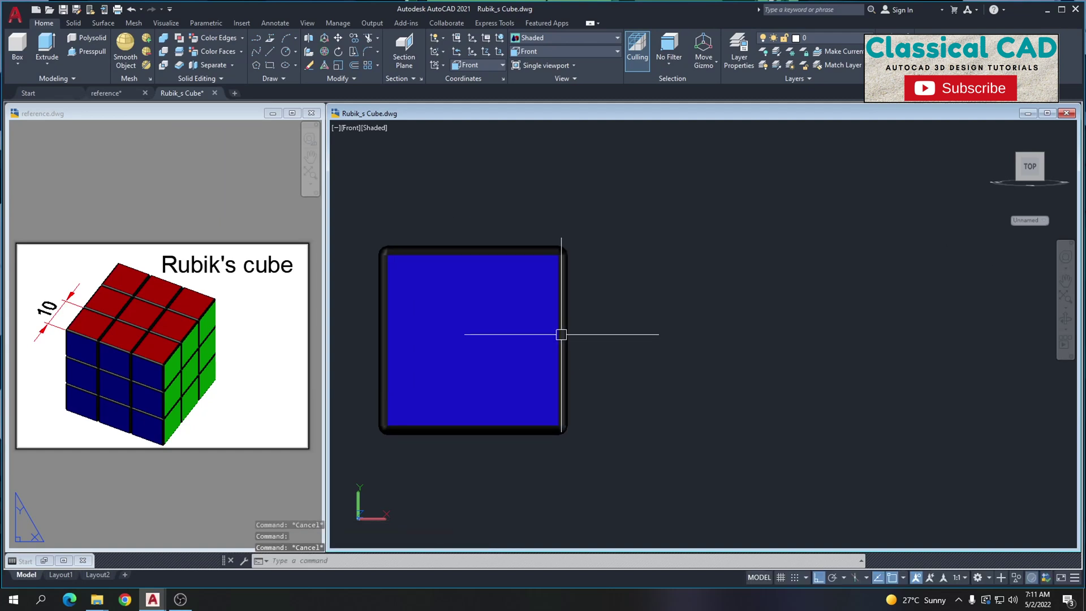
Copy the cube horizontally to the right at distances of 10 and 20 to form a row of three
click(561, 334)
click(433, 308)
text(co)
key(Return)
click(481, 181)
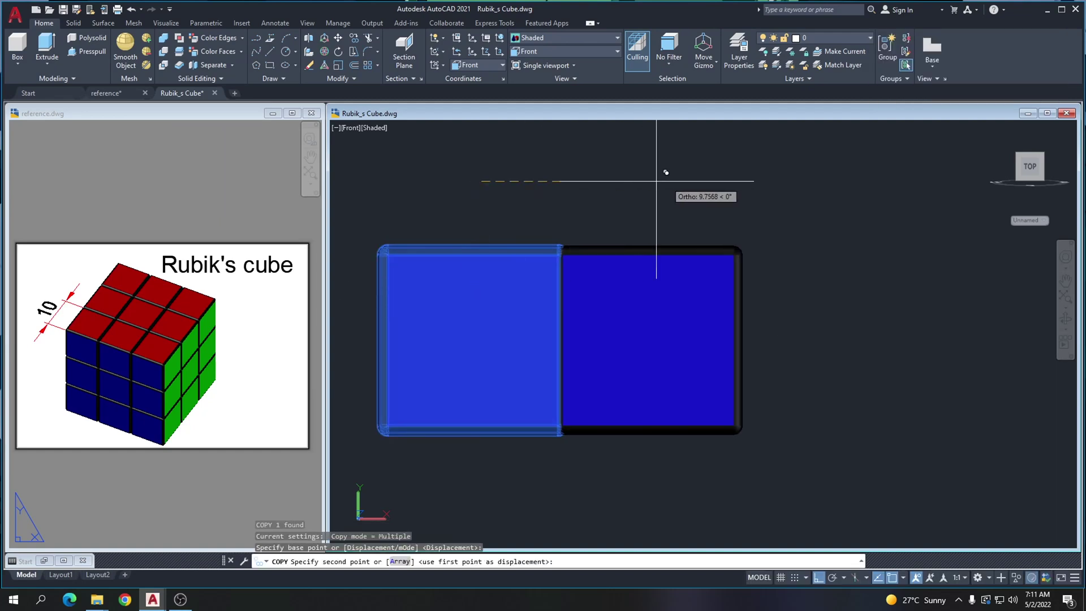
key(Return)
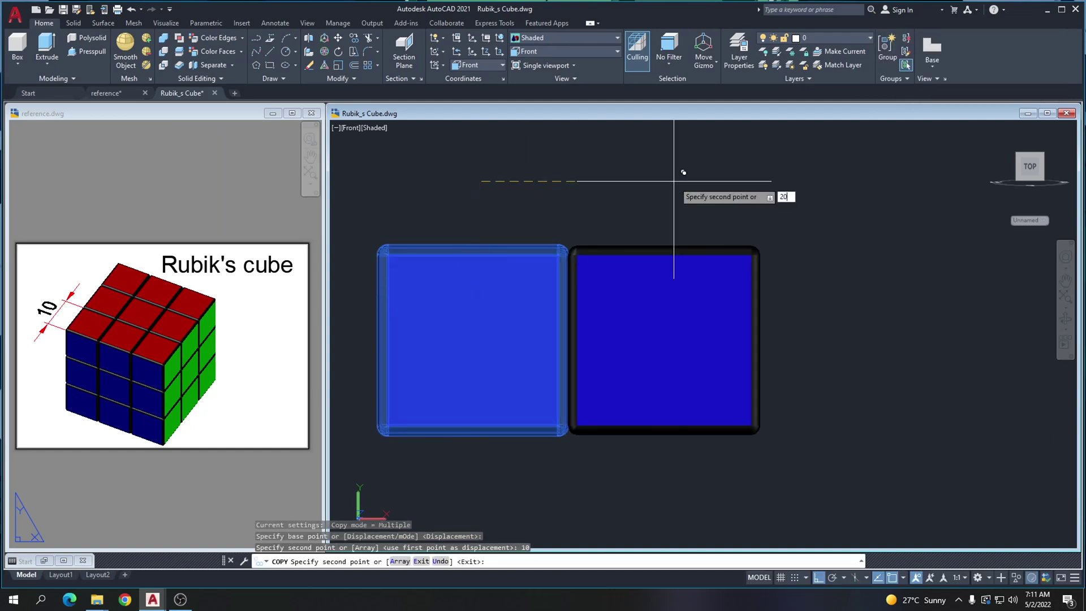
text(20)
key(Return)
key(Escape)
Set the Right view and color the right end face of the cube row green
scroll(788, 322, down, 3)
shift+middle_drag(706, 310, 805, 332)
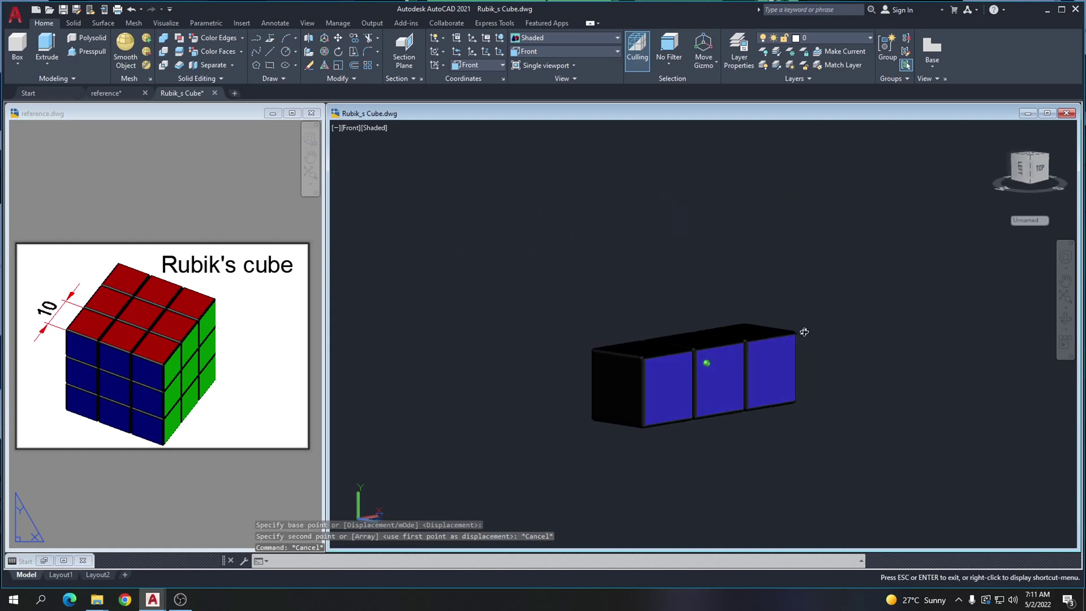
middle_drag(631, 289, 625, 249)
shift+middle_drag(867, 293, 638, 301)
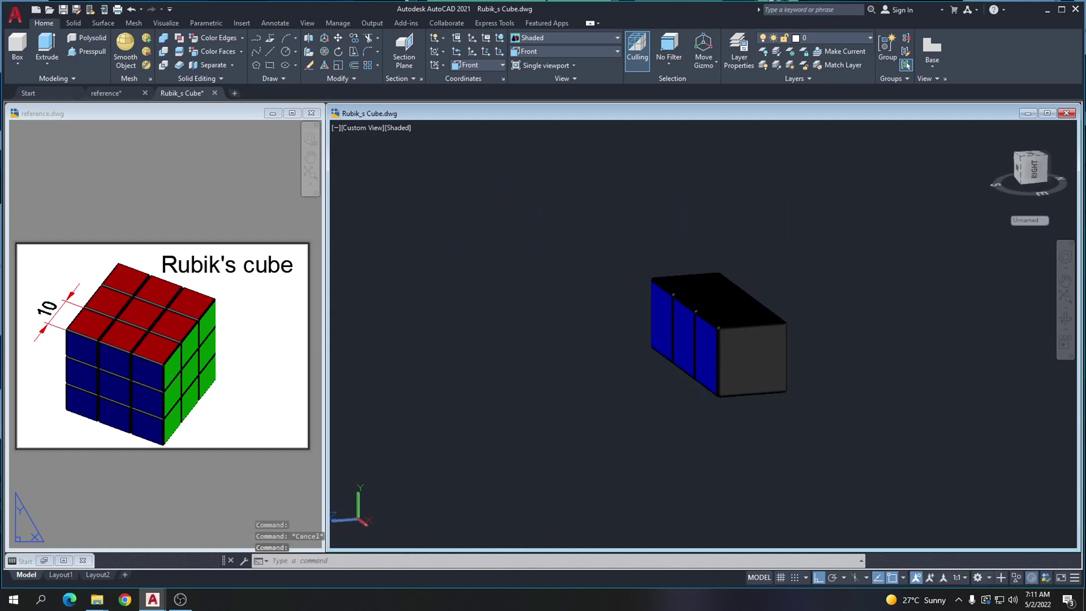
click(575, 52)
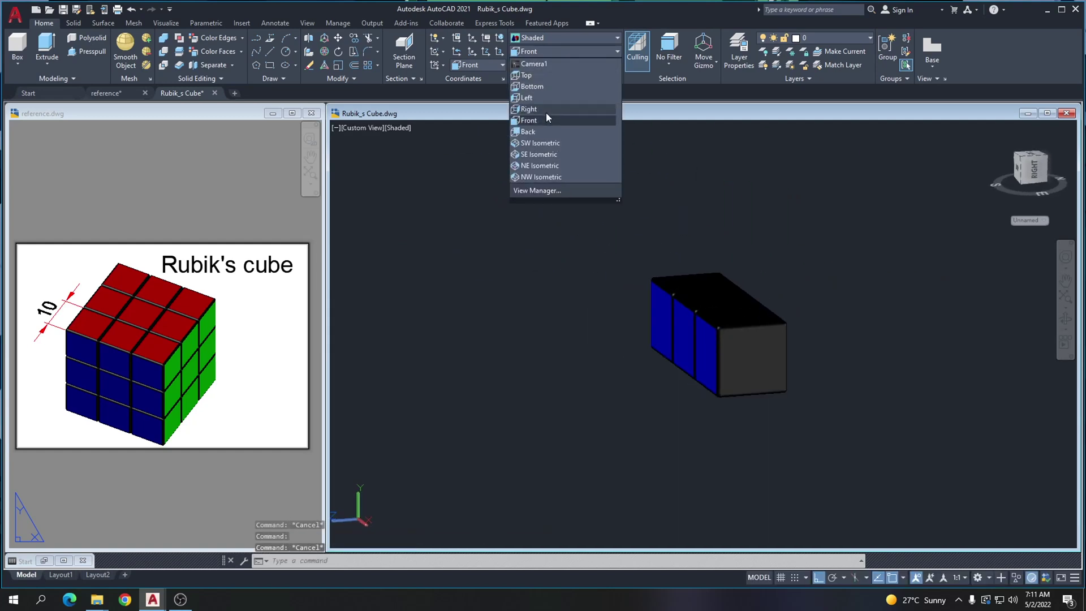
click(571, 119)
middle_drag(596, 208, 461, 161)
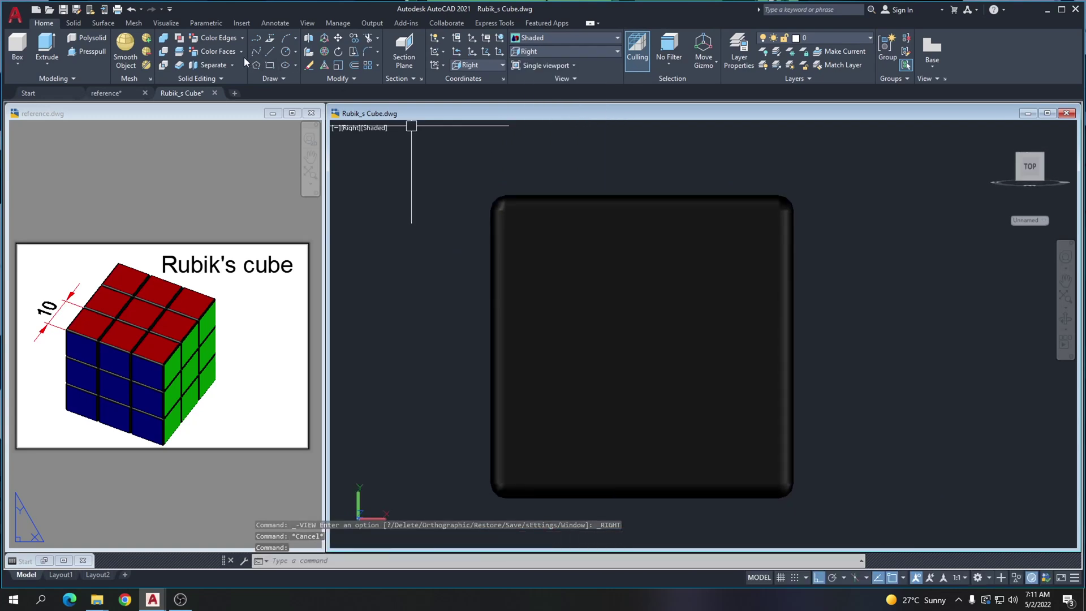
click(225, 52)
click(609, 304)
key(Return)
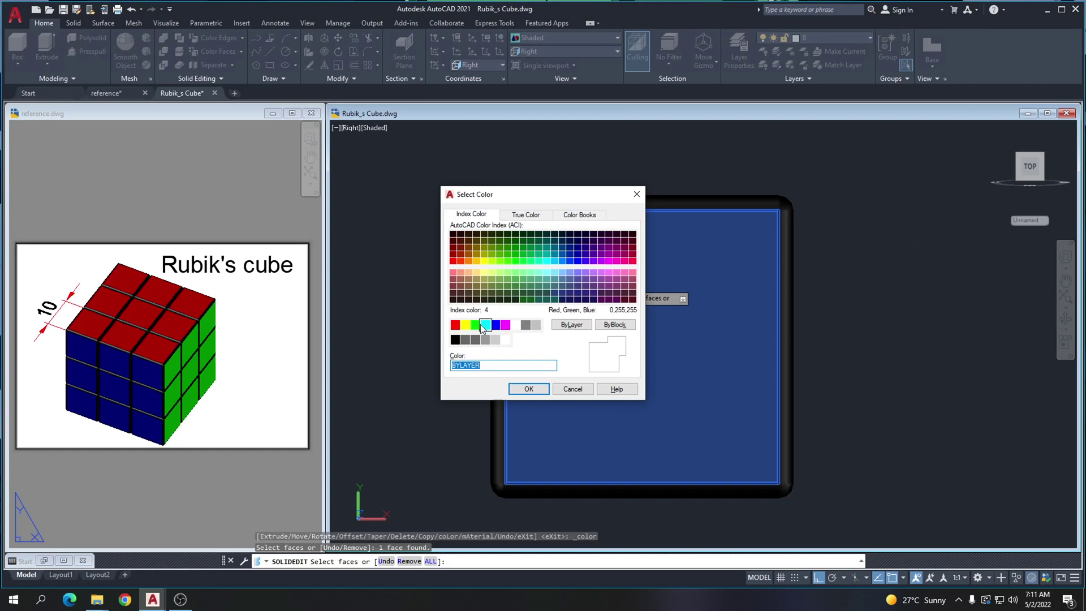
click(529, 390)
key(Escape)
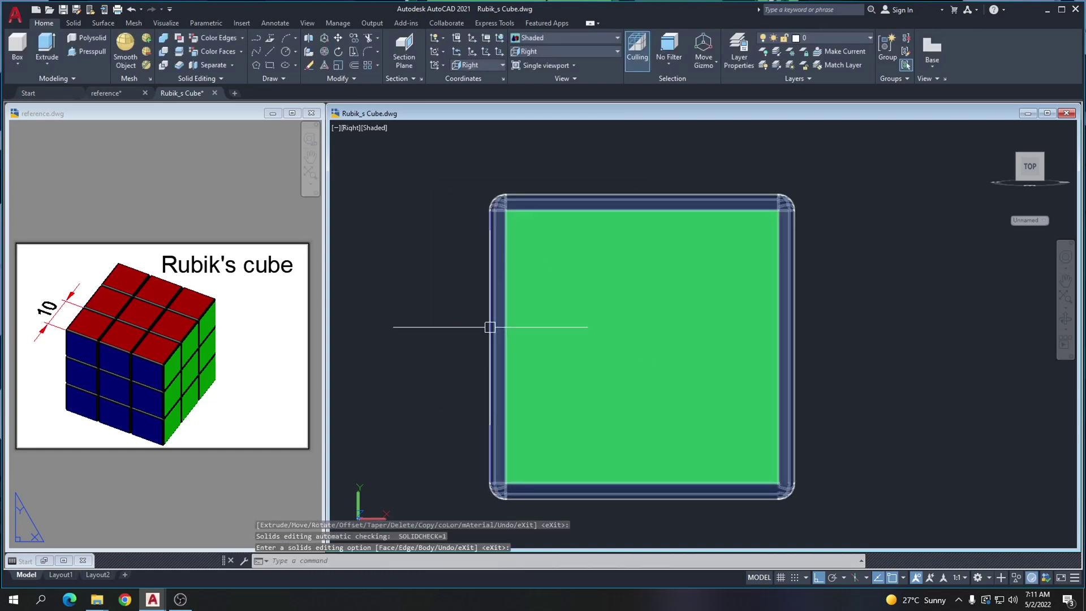
Set the Left view and color the left end face of the cube row orange
scroll(532, 306, down, 2)
shift+middle_drag(531, 306, 664, 343)
scroll(631, 334, down, 3)
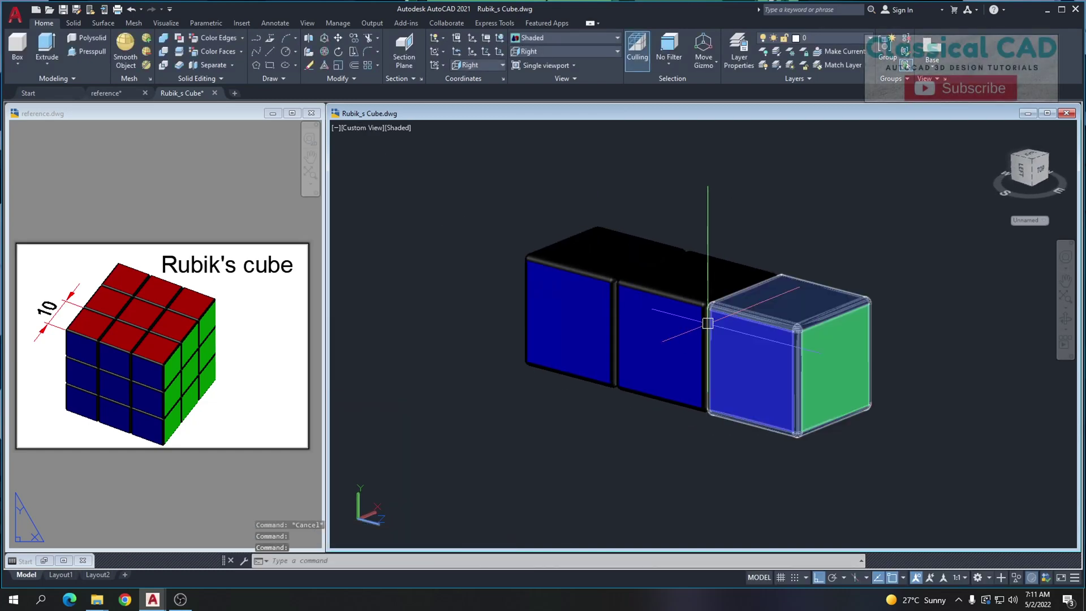
click(573, 51)
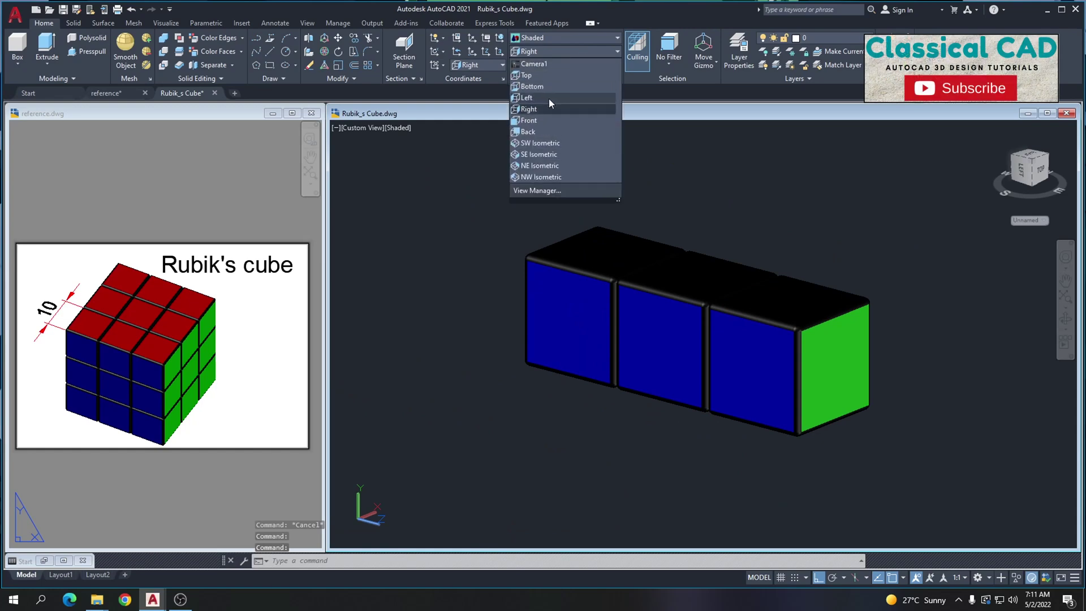
click(549, 99)
middle_drag(613, 291, 605, 264)
click(604, 312)
key(Escape)
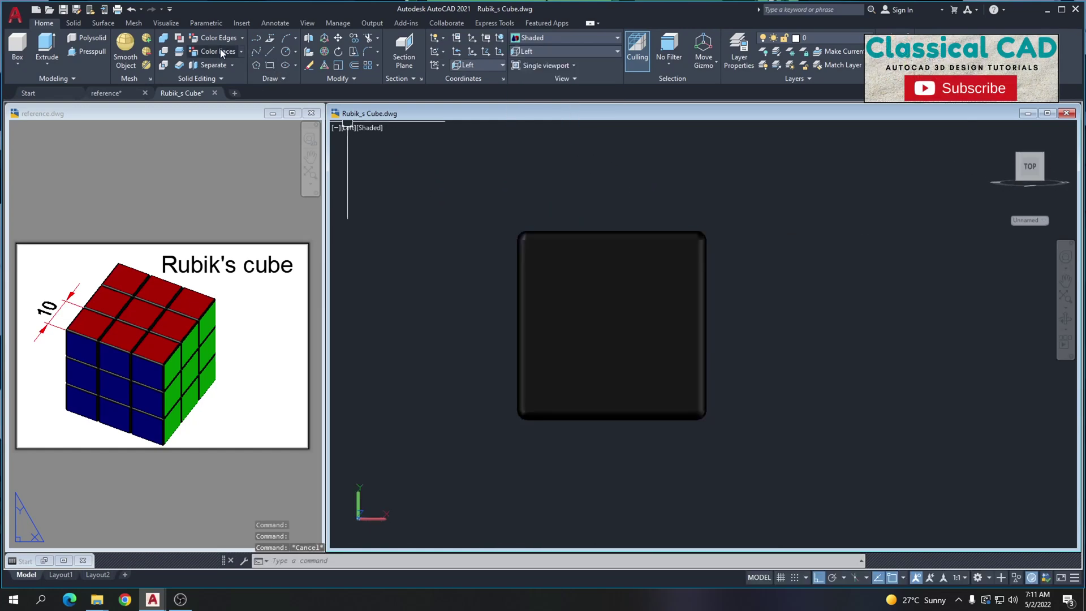
click(217, 51)
click(598, 299)
key(Return)
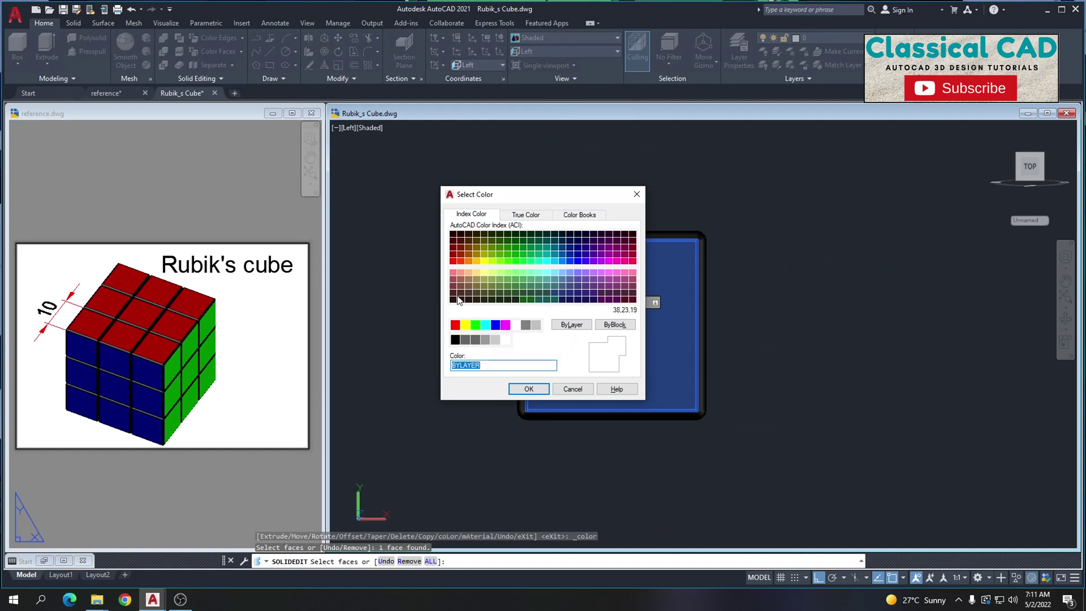
click(528, 389)
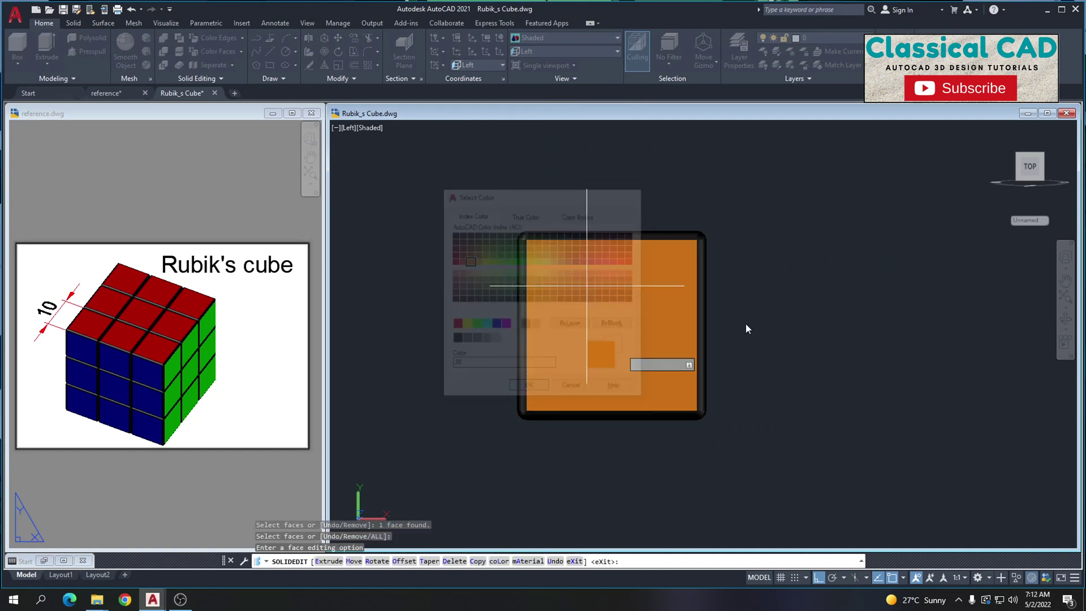
key(Escape)
Copy the row of three cubes vertically upward at distances of 10 and 20 to form a three-by-three wall
scroll(660, 260, down, 2)
shift+middle_drag(659, 260, 630, 331)
key(Escape)
click(957, 334)
click(485, 220)
text(co)
key(Return)
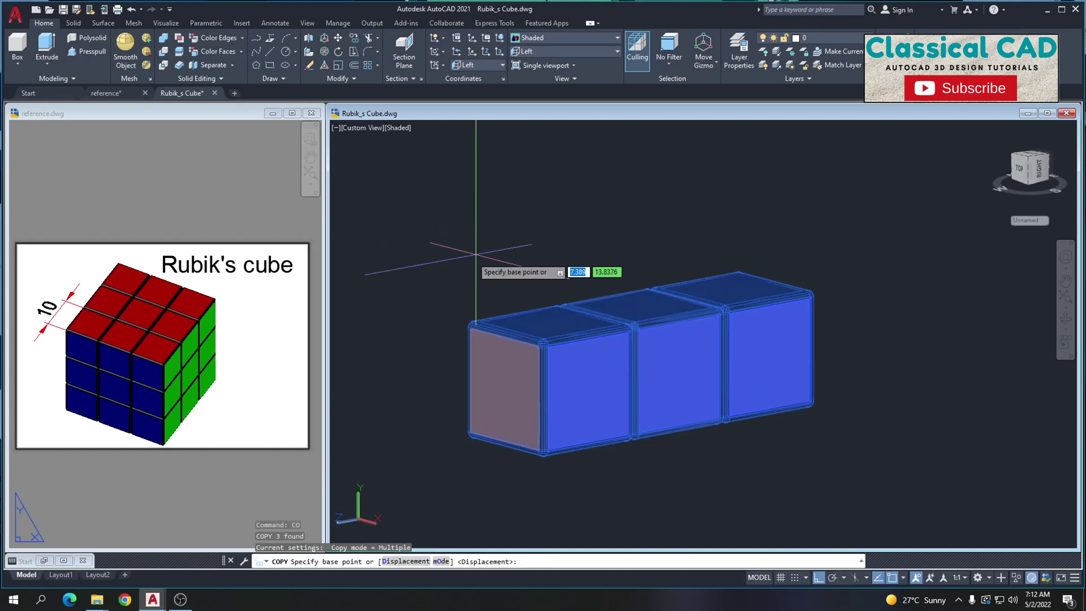
click(428, 283)
text(10)
key(Return)
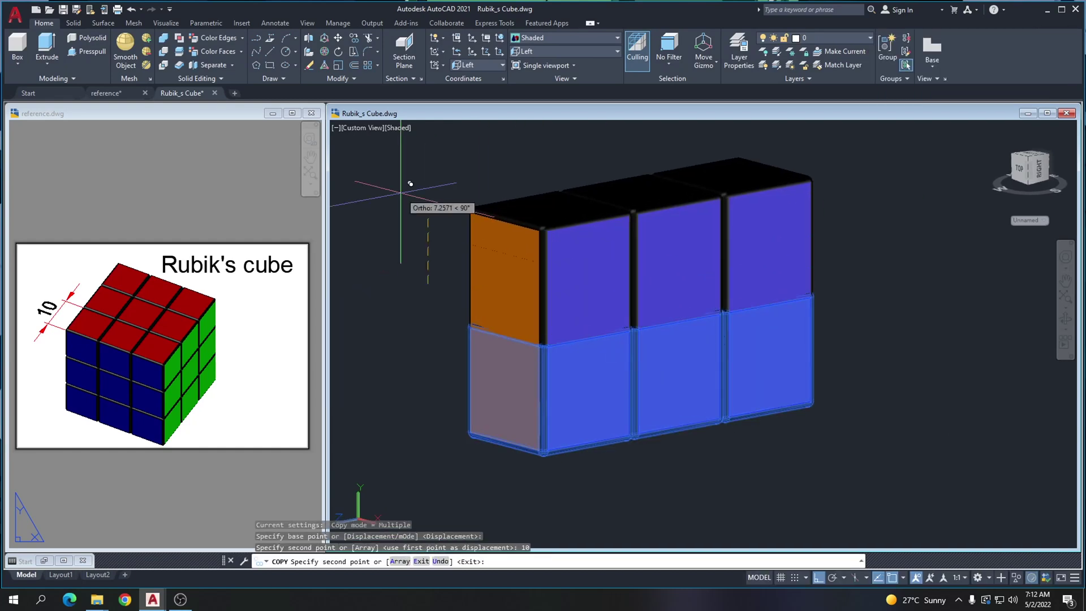
text(20)
key(Return)
key(Escape)
Set the Top view and color the top face of the leftmost cube red
scroll(900, 291, down, 4)
shift+middle_drag(885, 290, 693, 329)
middle_drag(839, 296, 697, 381)
key(Escape)
click(561, 55)
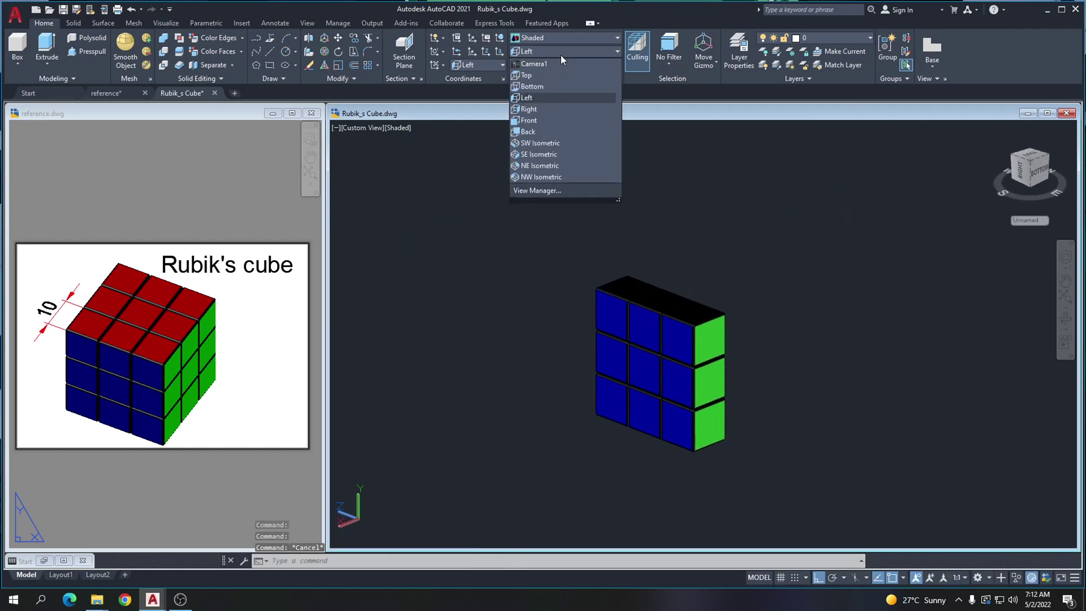
click(535, 76)
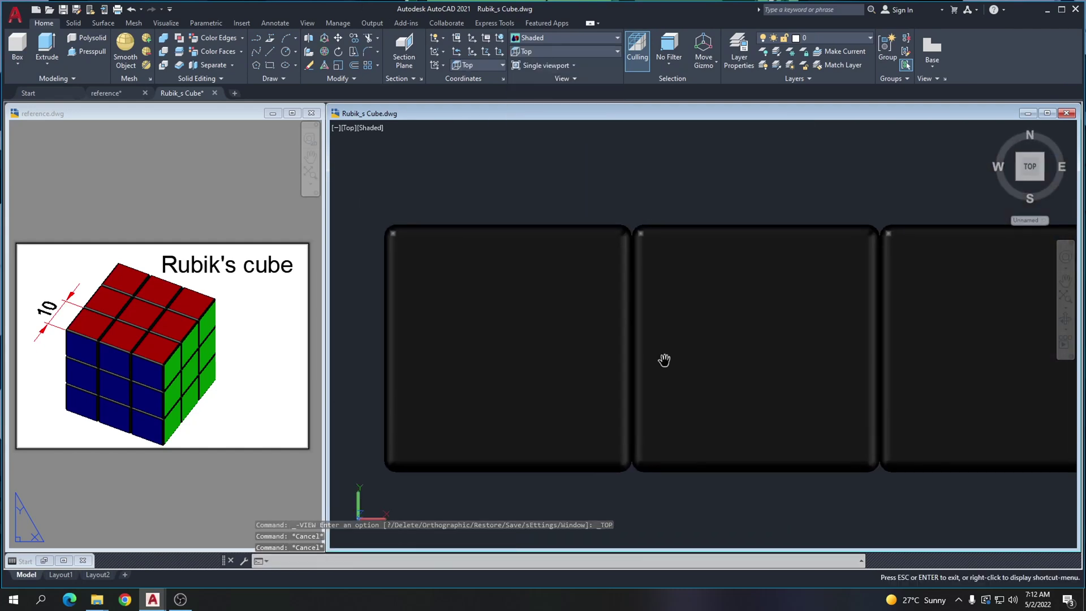
click(236, 51)
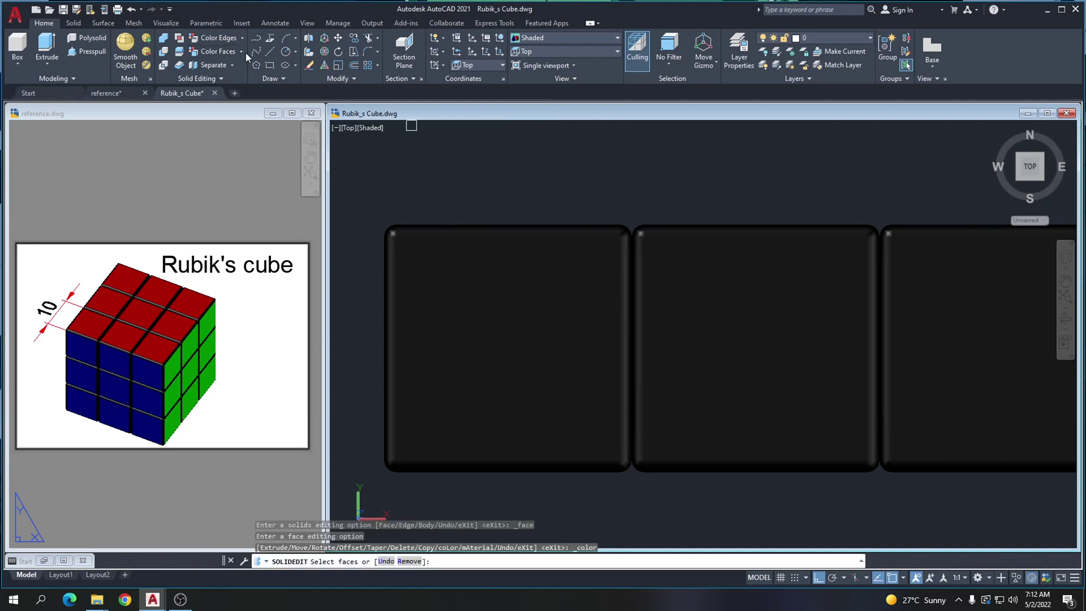
click(241, 51)
click(543, 340)
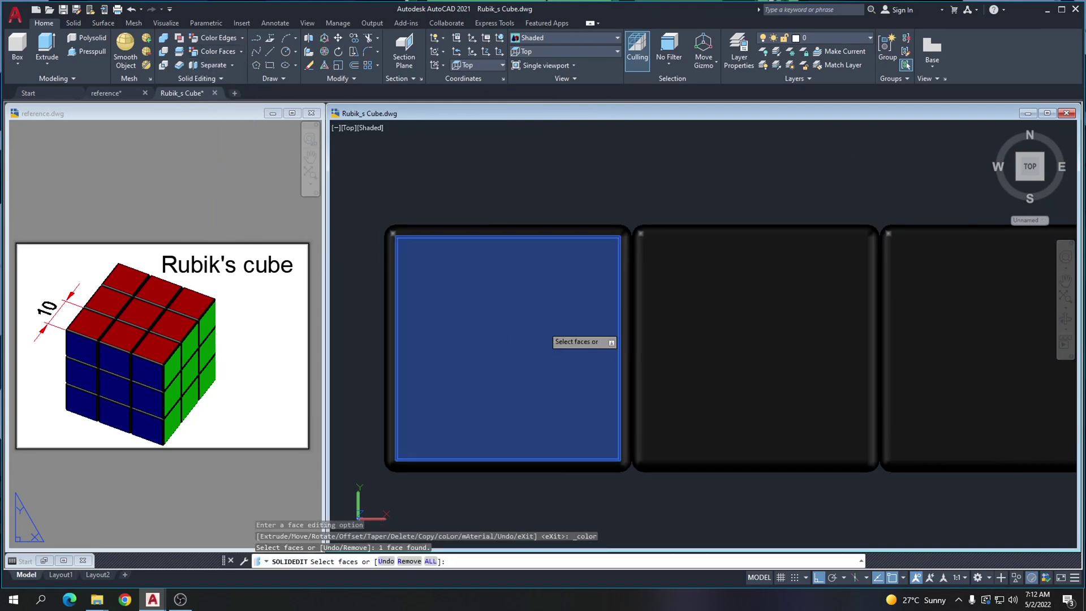
key(Return)
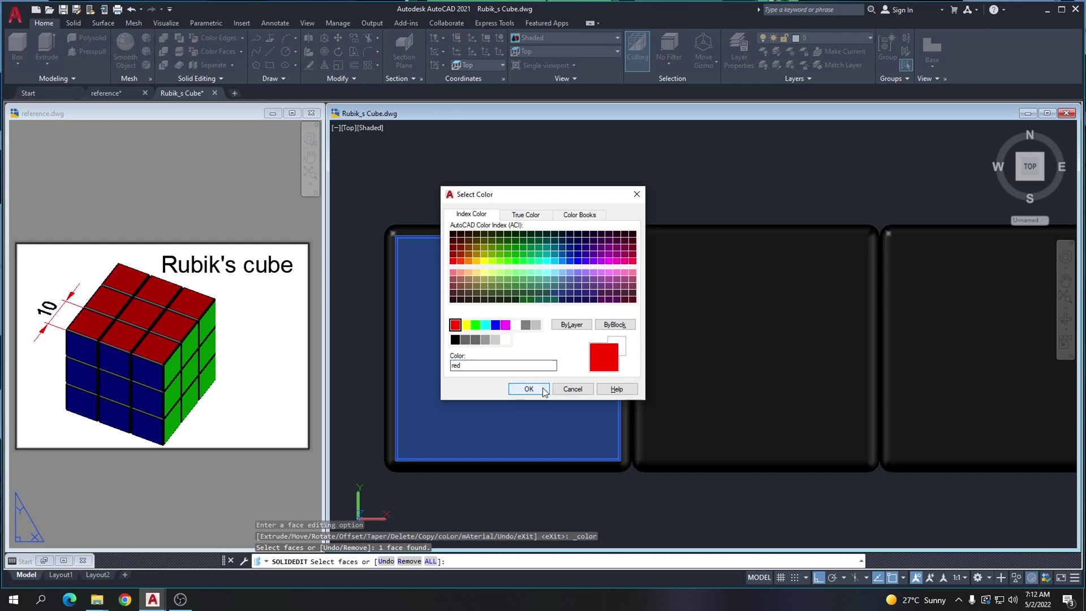
click(545, 390)
key(Escape)
key(Escape)
Color the top face of the middle cube in the upper row red
scroll(581, 381, down, 5)
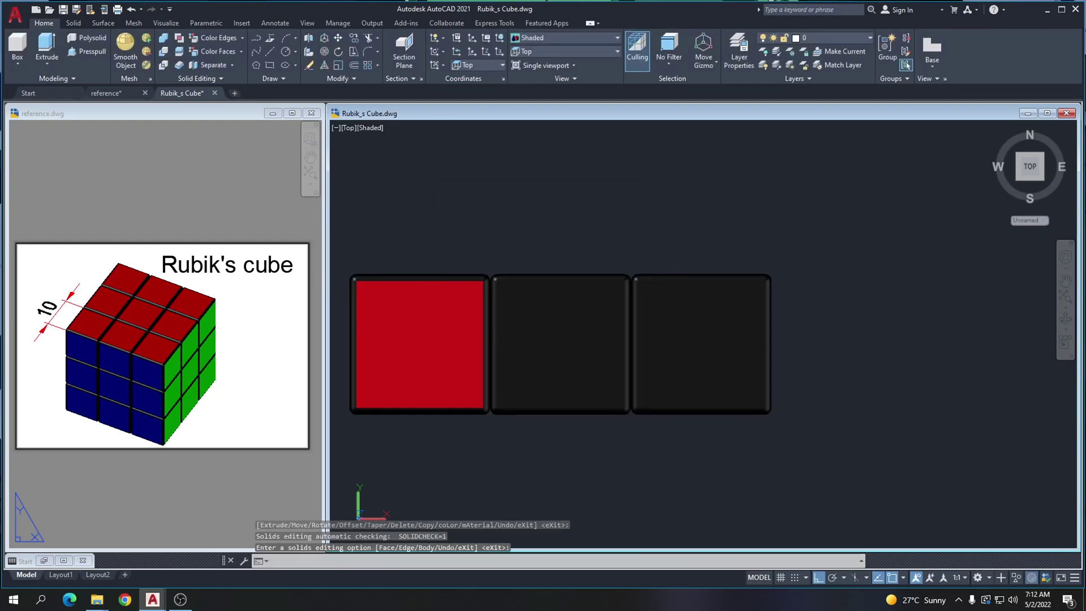
shift+middle_drag(564, 332, 569, 230)
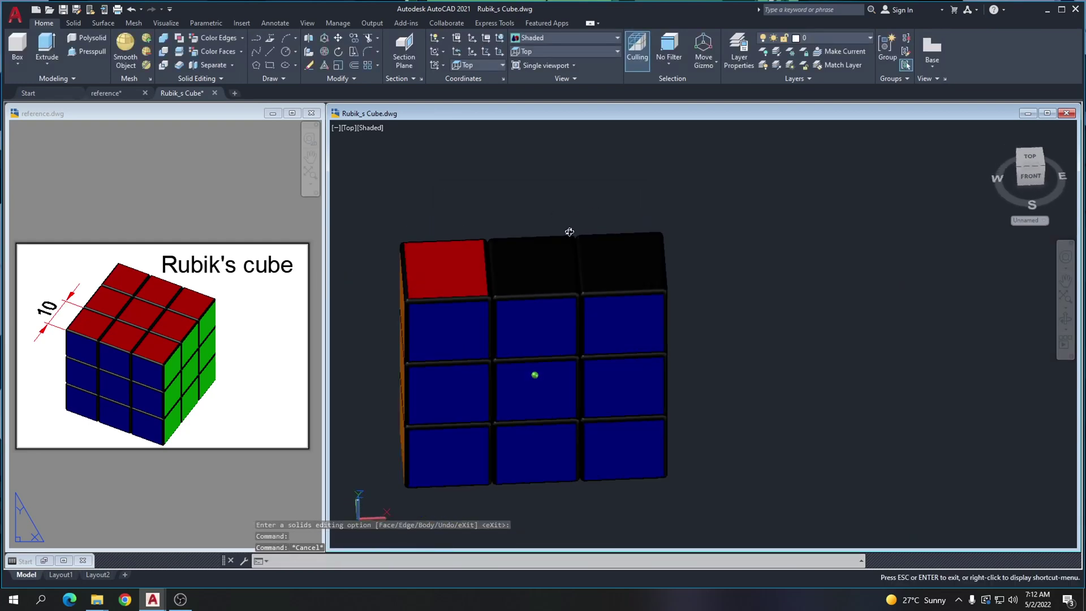
click(217, 51)
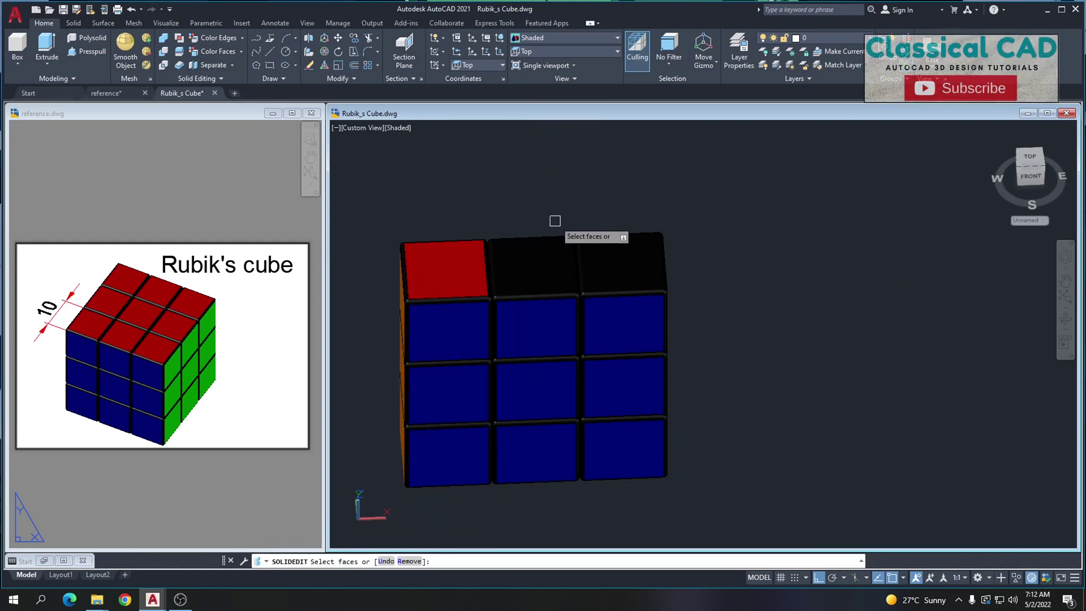
click(544, 255)
key(Return)
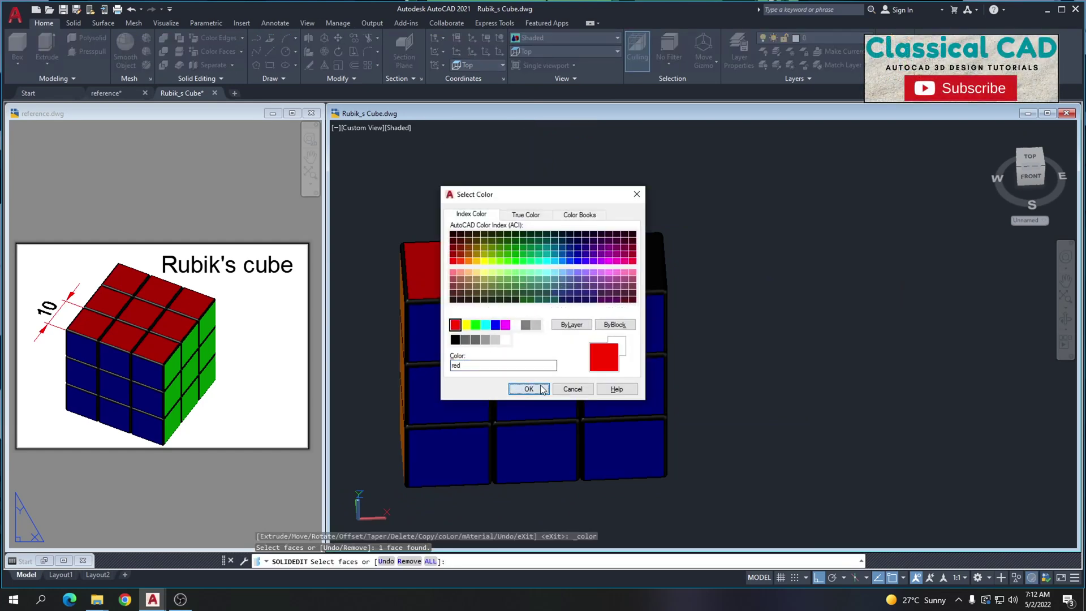
click(529, 389)
key(Return)
key(Return)
key(Escape)
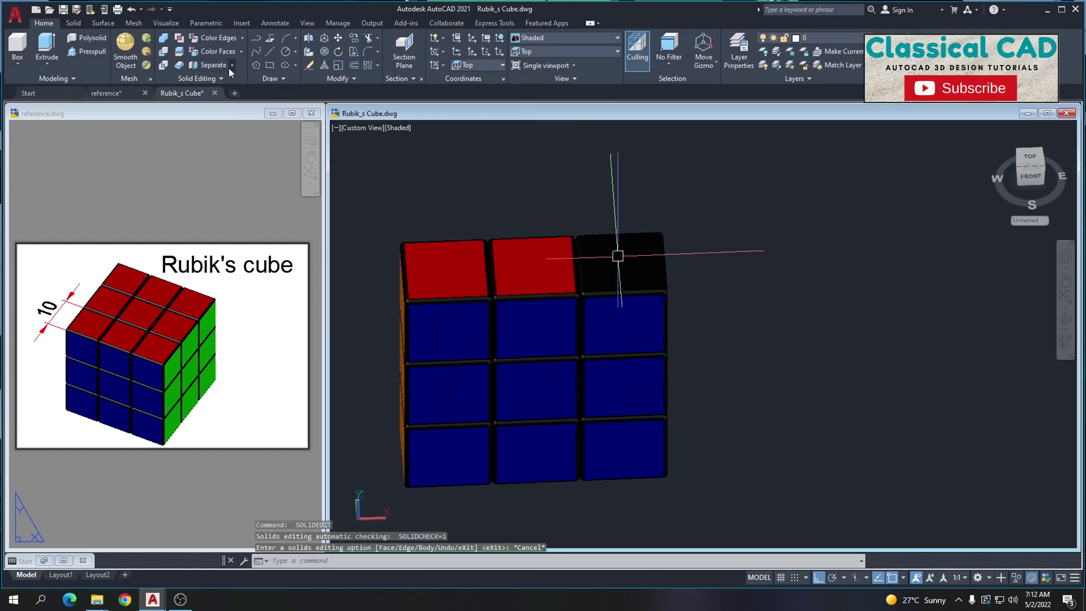
Color the top face of the rightmost cube in the upper row red
click(225, 53)
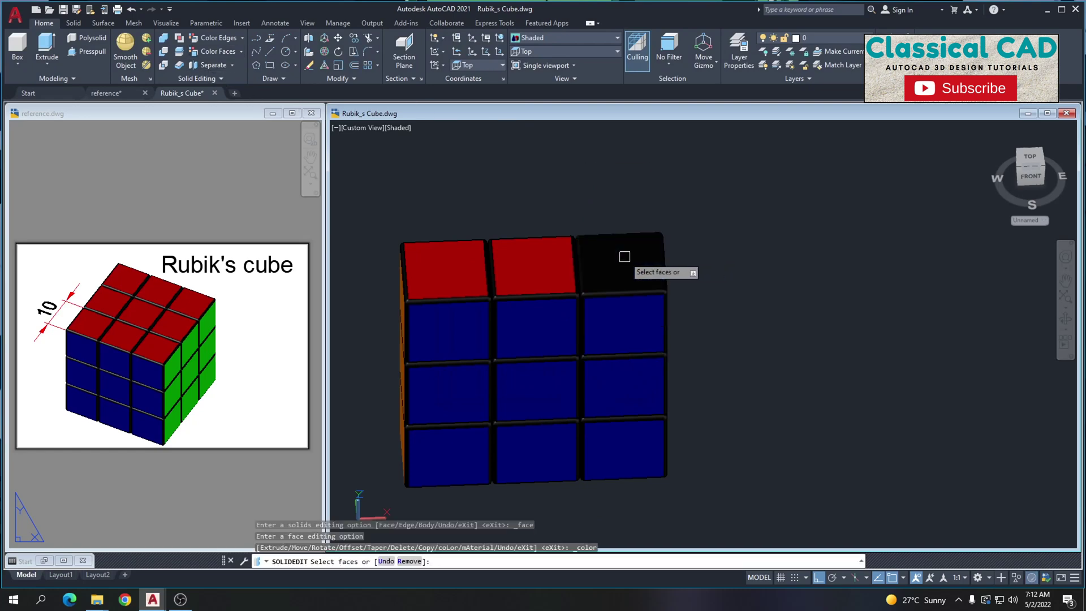
click(625, 256)
key(Return)
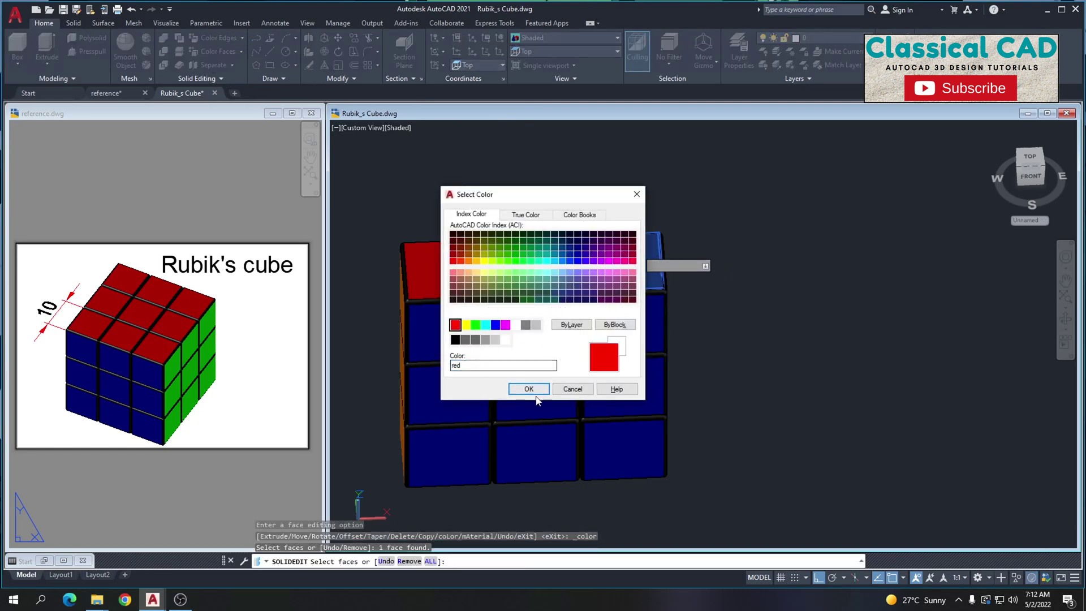
click(529, 389)
key(Return)
key(Escape)
Copy the upper corner cube with the green side directly behind itself, away from the blue front
shift+middle_drag(771, 332, 687, 369)
click(773, 516)
key(Escape)
key(Escape)
key(Escape)
click(686, 290)
text(co)
key(Return)
click(638, 318)
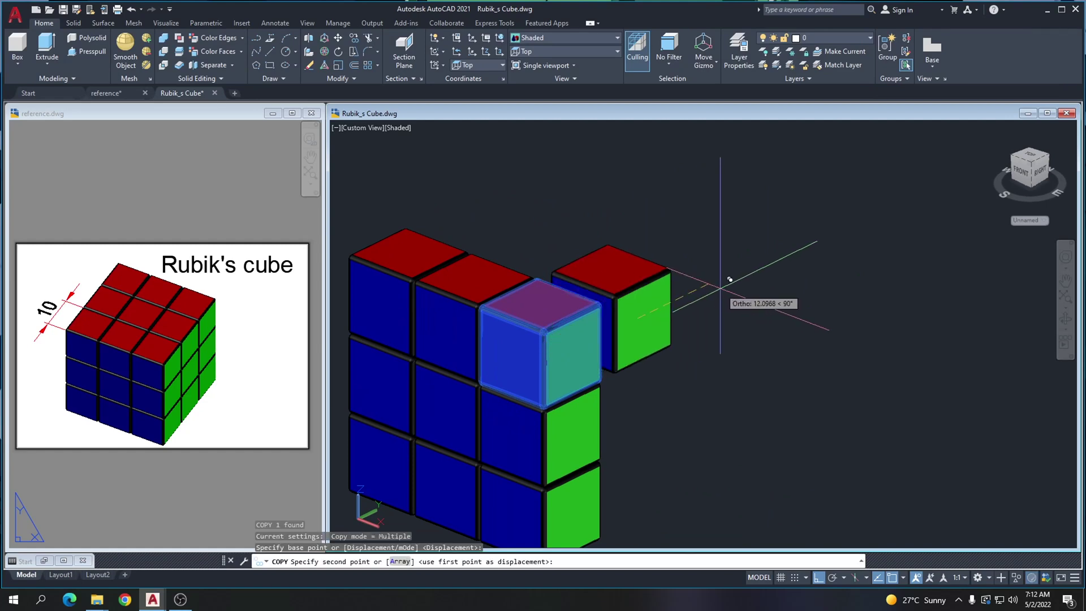
key(Return)
key(Escape)
Move the copied cube behind the wall vertically upward by 10
click(648, 291)
middle_drag(675, 296, 694, 375)
text(m)
key(Return)
click(703, 332)
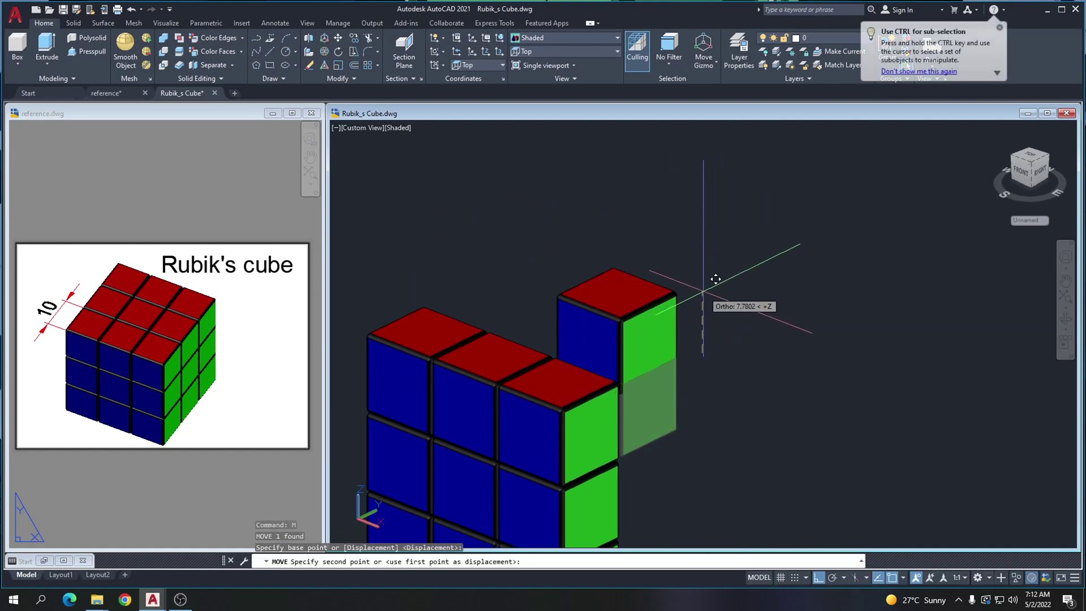
text(10)
key(Return)
key(Escape)
click(582, 320)
key(Escape)
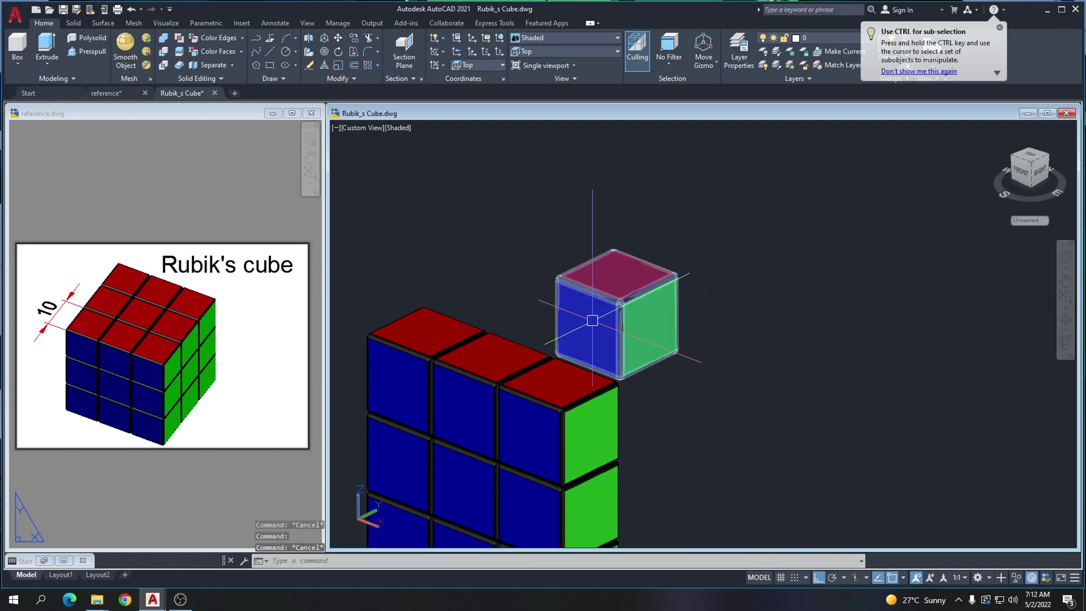
Set the blue front face of the raised cube to the ByLayer color
scroll(592, 319, up, 4)
click(586, 336)
key(Escape)
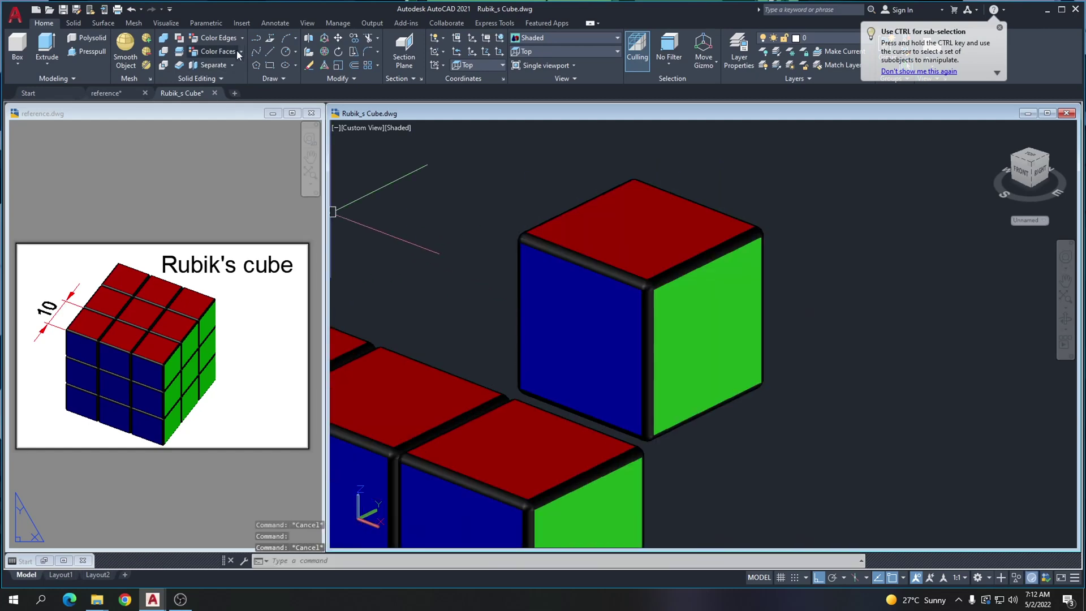
click(216, 52)
click(592, 337)
key(Return)
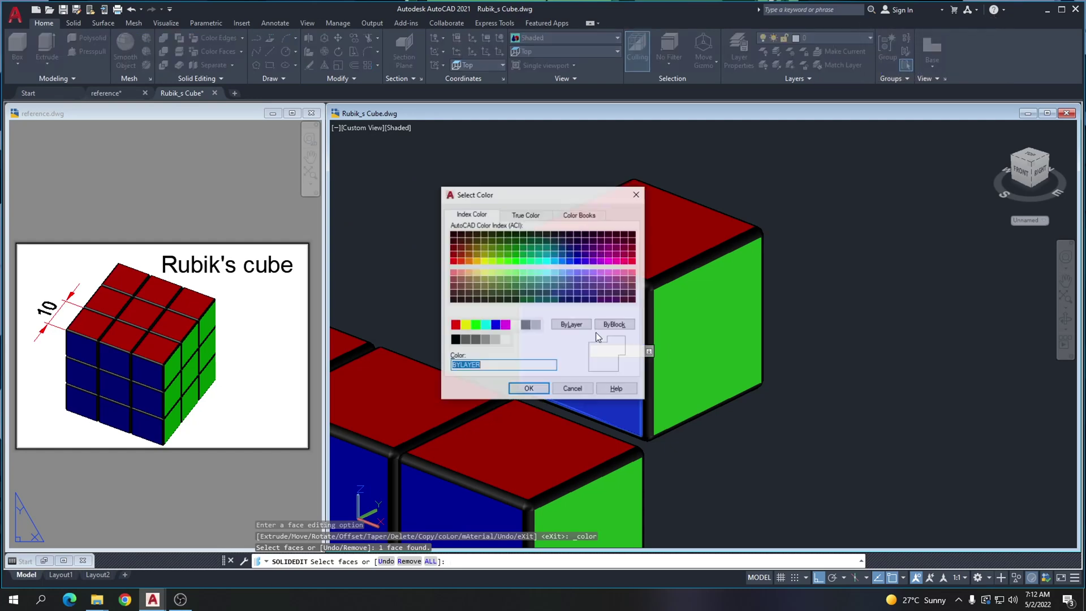
click(526, 390)
key(Return)
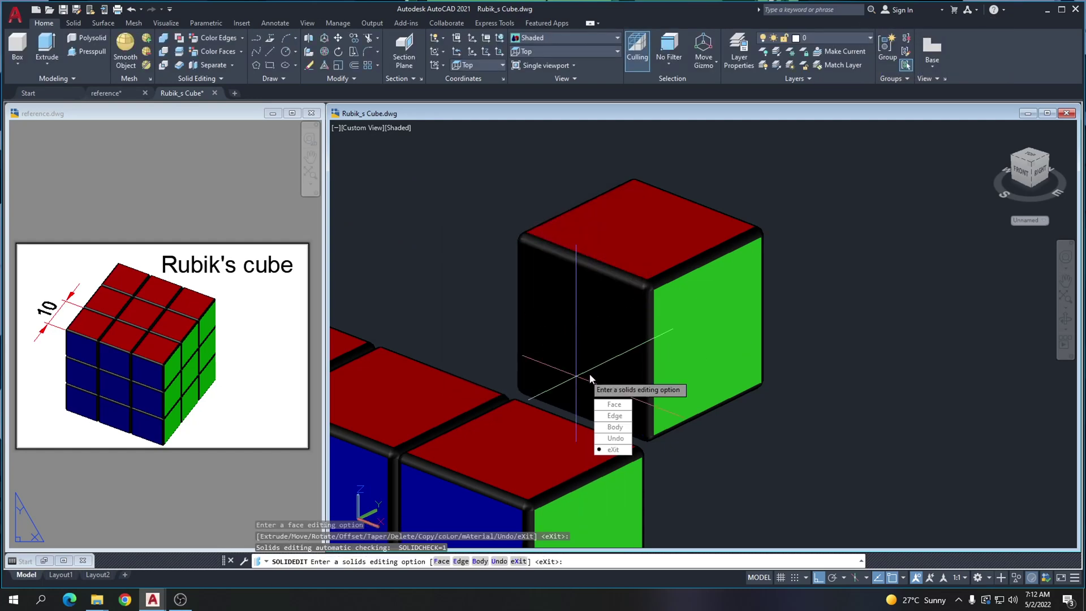
key(Return)
key(Escape)
Move the recolored cube down by 10 into the top layer behind the front wall
scroll(533, 375, down, 2)
shift+middle_drag(643, 380, 588, 334)
click(600, 331)
text(m)
key(Return)
click(698, 322)
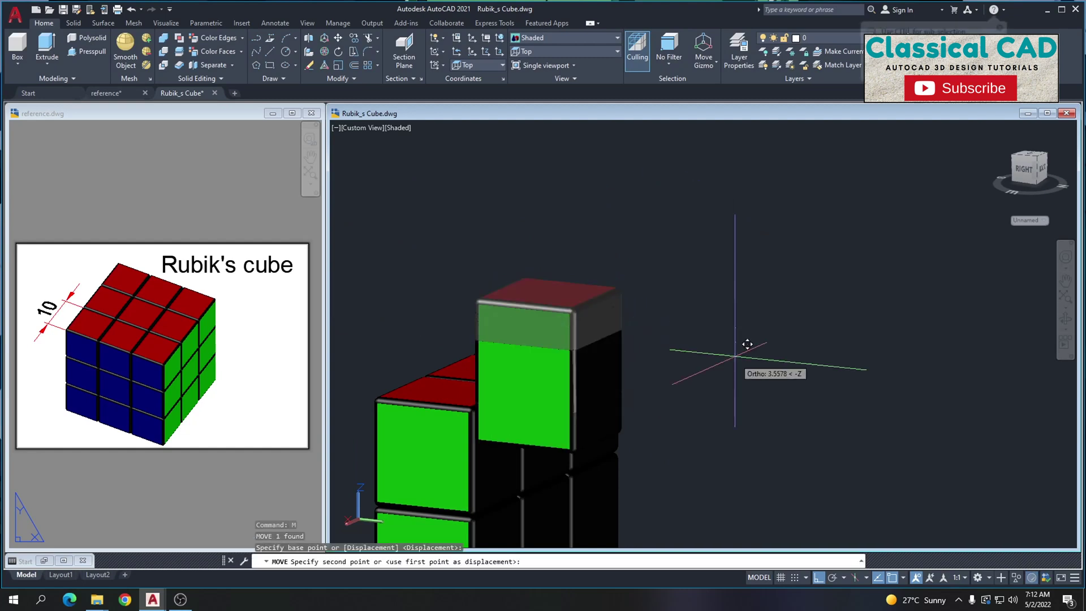
key(Escape)
Copy the top cube behind the wall vertically downward by 10 into the middle layer
shift+middle_drag(730, 377, 760, 199)
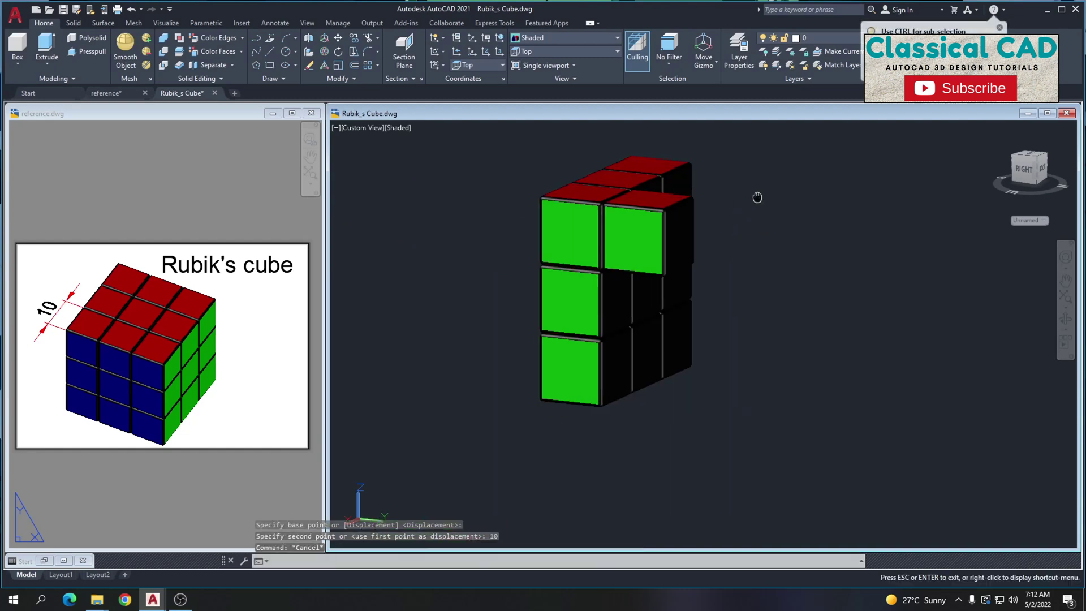
text(co)
key(Return)
click(773, 268)
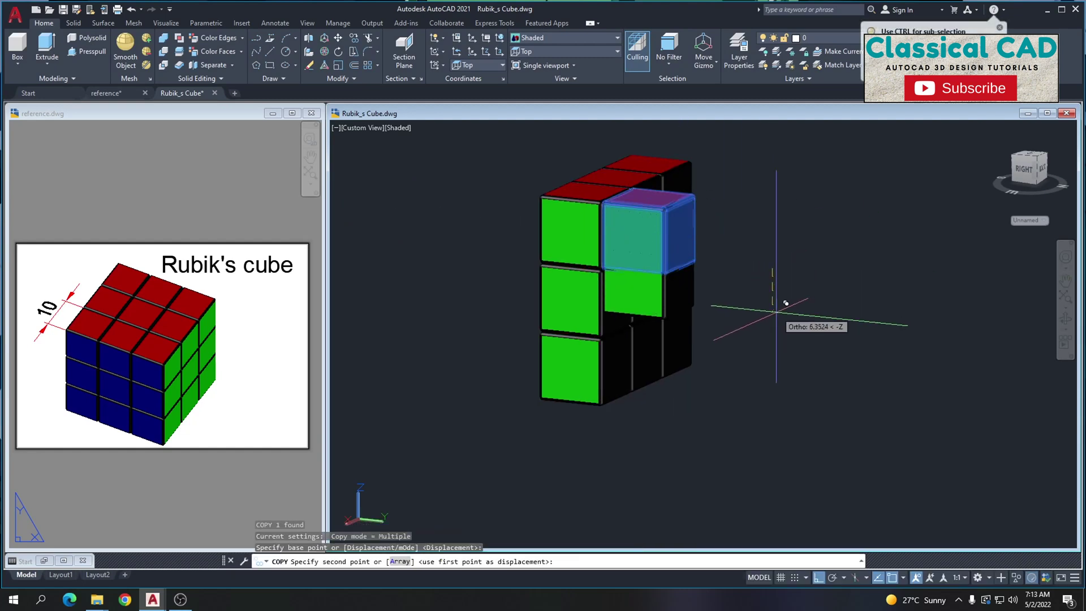
text(10)
key(Return)
key(Escape)
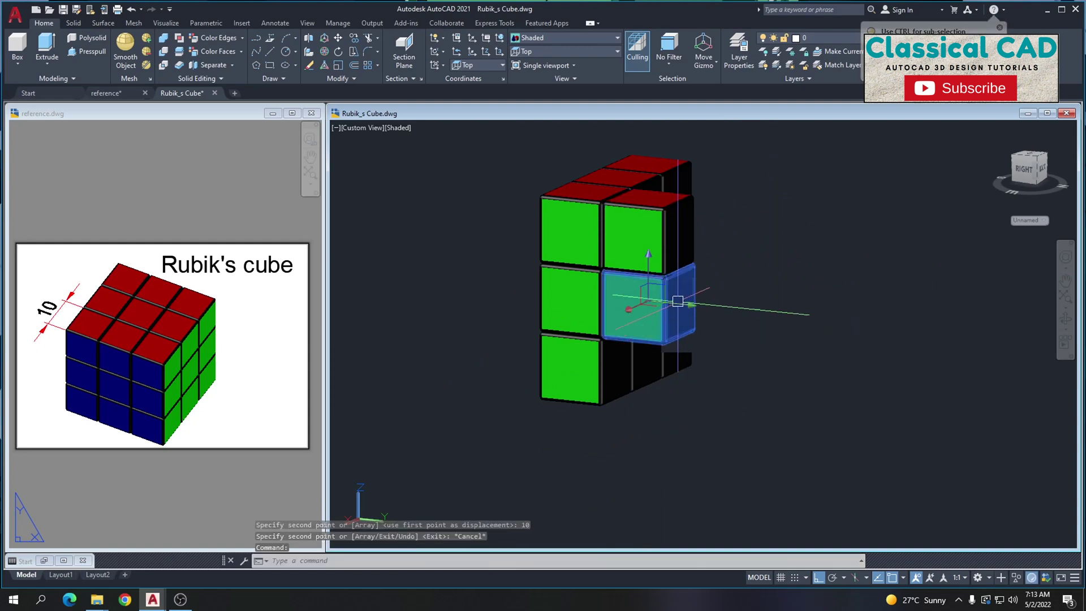
Copy the middle-layer cube behind the wall downward by 10 to complete the column of three
text(co)
key(Return)
click(742, 322)
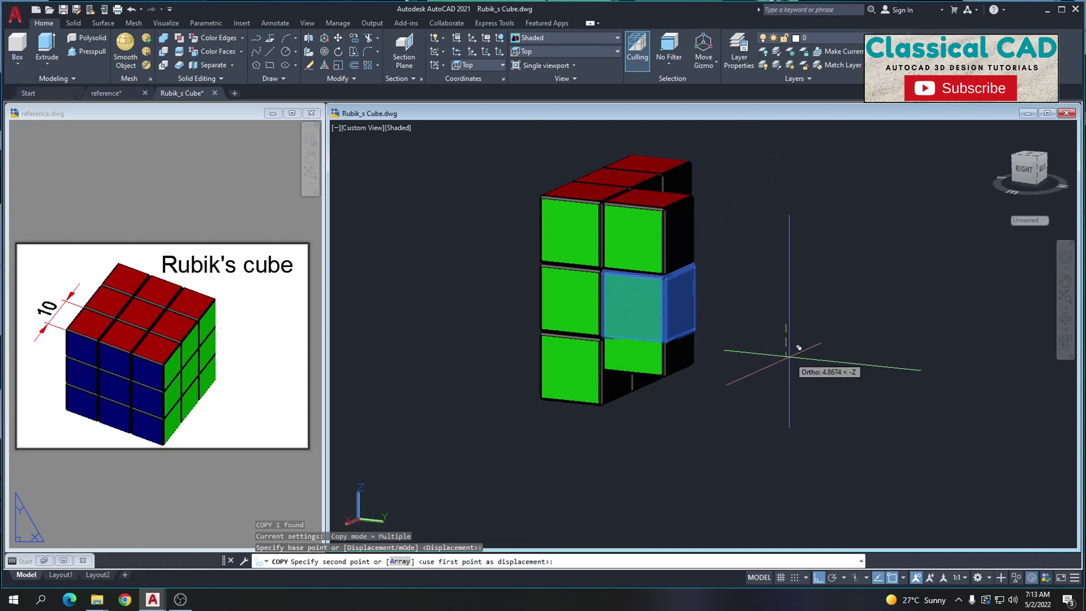
key(Return)
key(Escape)
shift+middle_drag(701, 376, 831, 233)
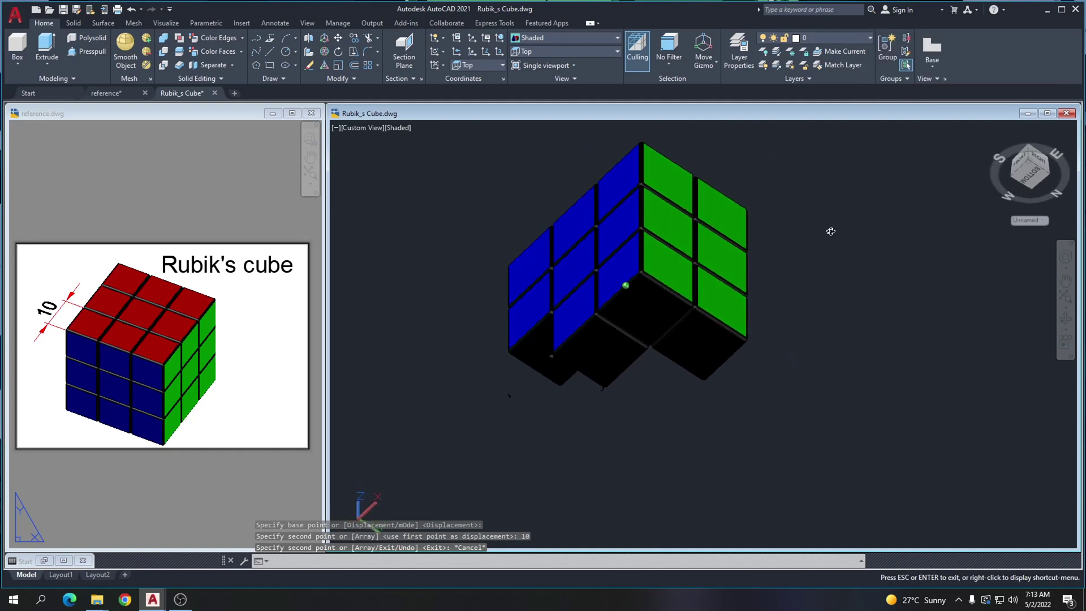
middle_drag(786, 274, 781, 298)
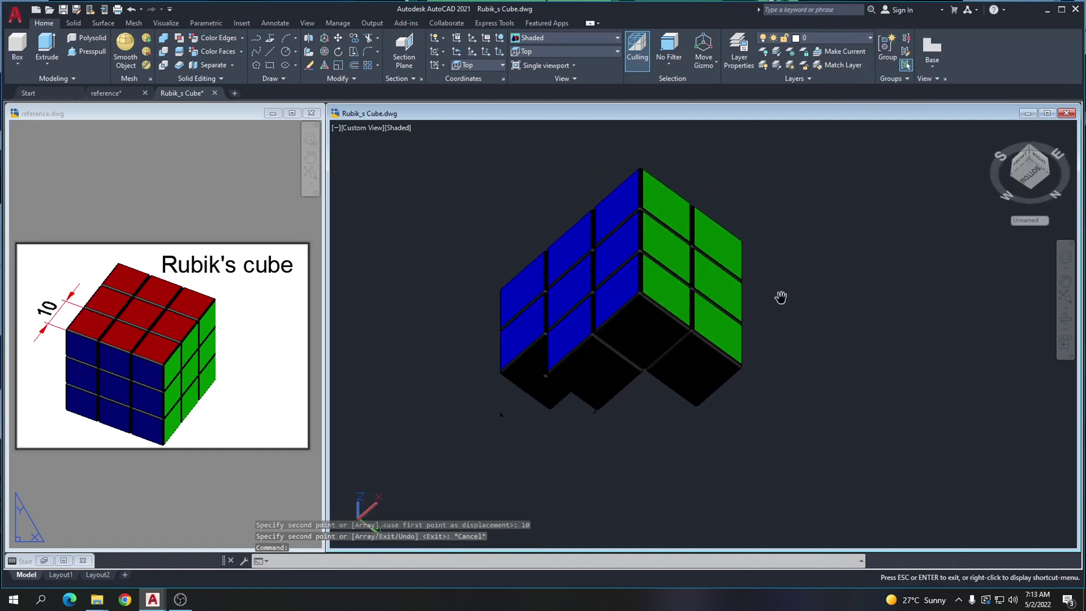
click(226, 52)
click(674, 344)
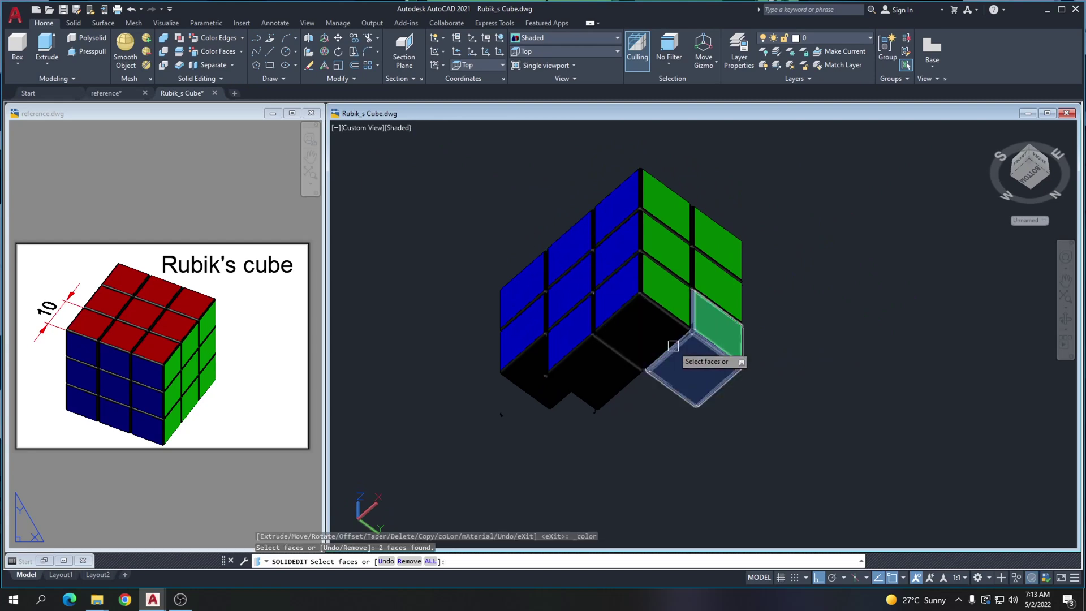
click(656, 340)
key(Escape)
click(241, 52)
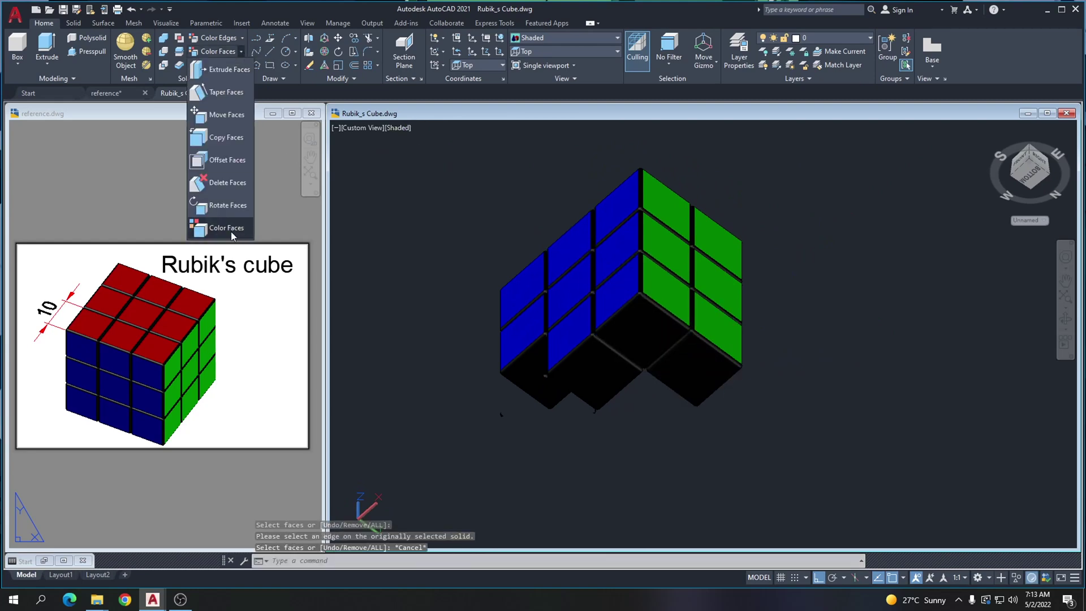
click(221, 236)
click(653, 336)
click(653, 336)
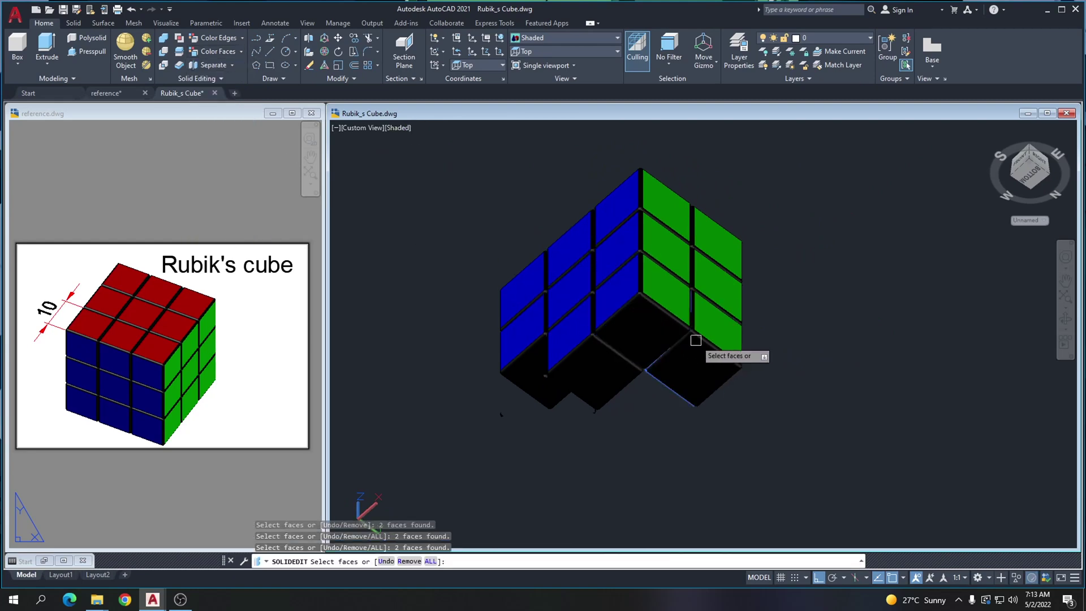
key(Escape)
Color the bottom face of the cube behind the front wall magenta
click(564, 52)
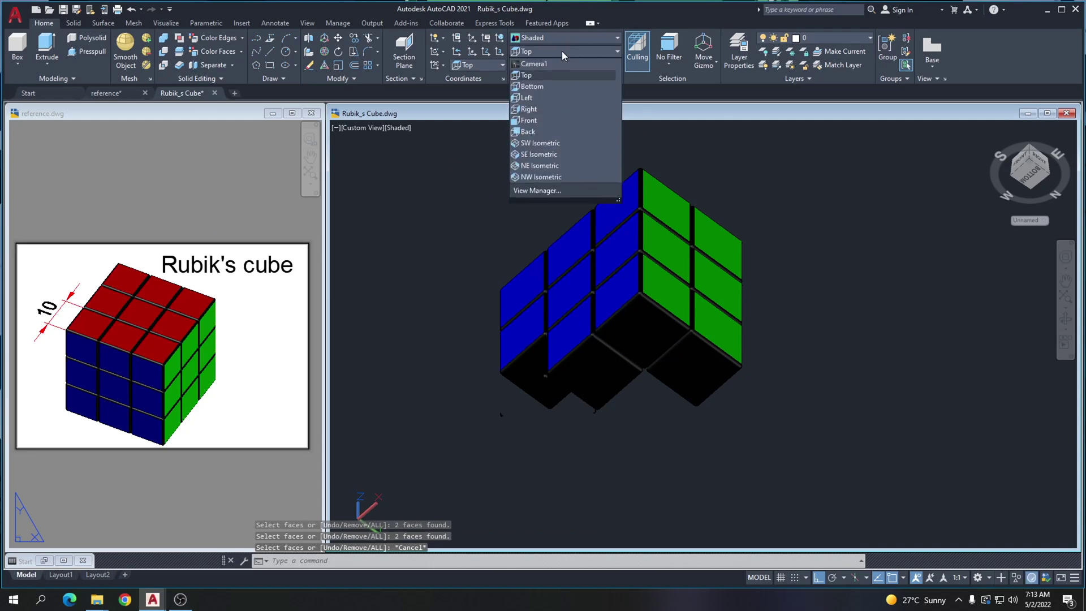
click(532, 86)
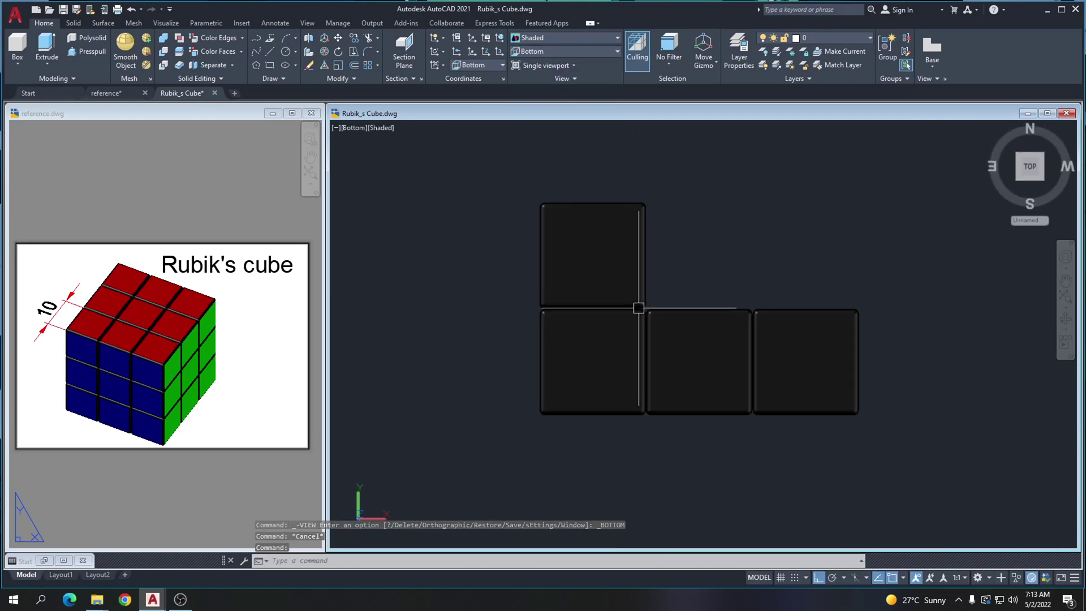
click(235, 51)
click(588, 261)
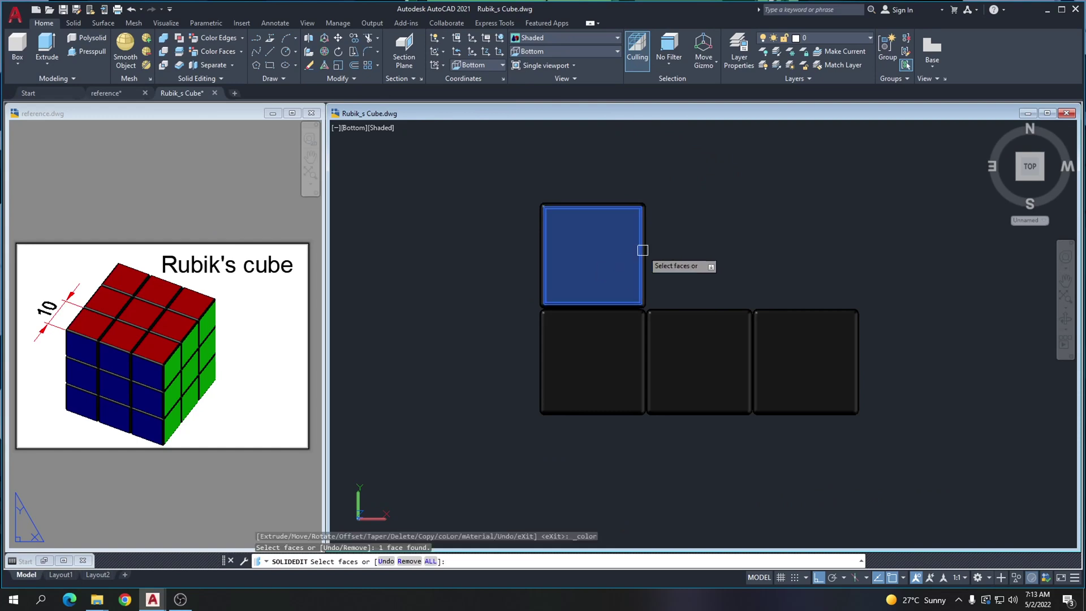
key(Return)
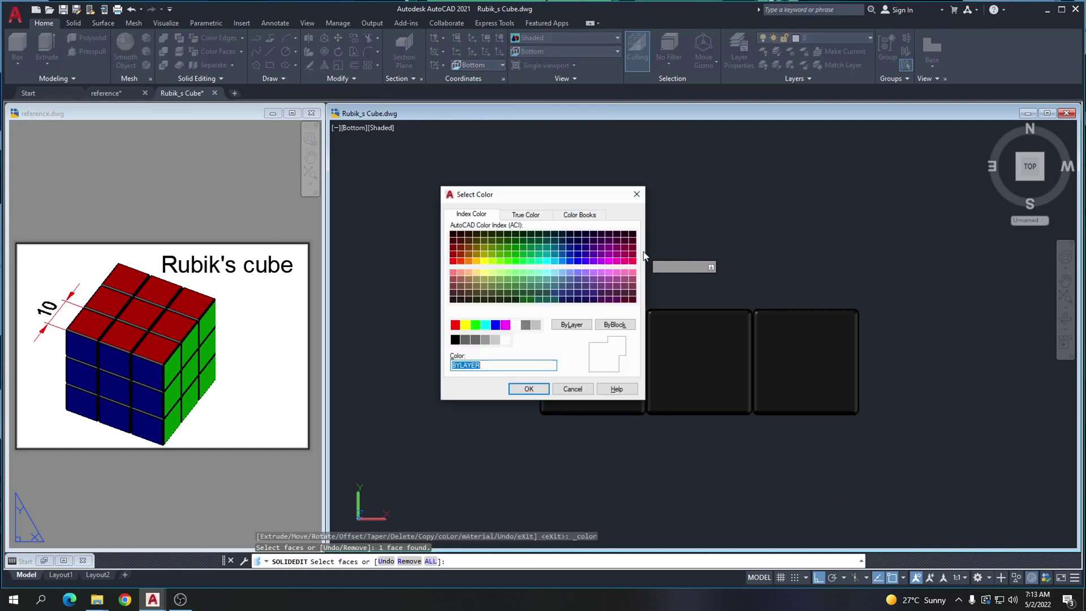
click(506, 325)
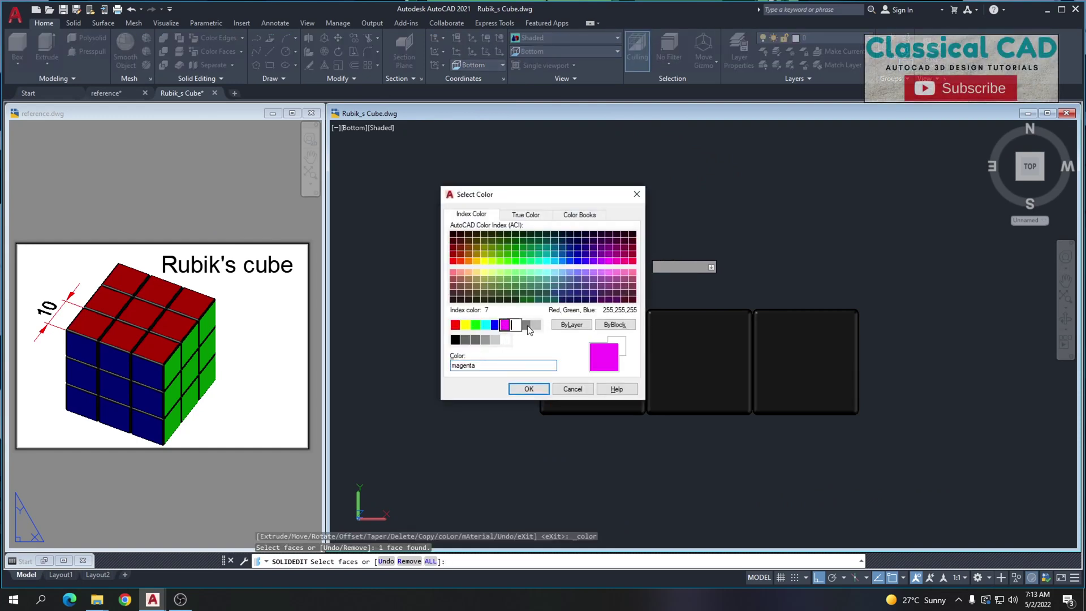
click(527, 389)
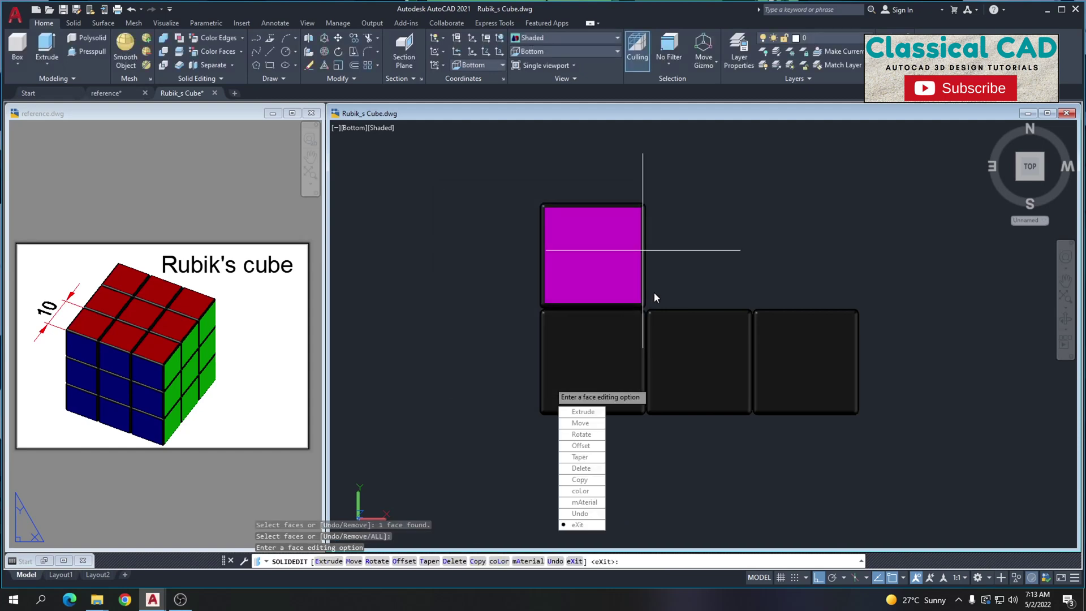
key(Return)
key(Return)
key(Escape)
Copy the column of three cubes behind the wall 10 units further back along the green side
scroll(669, 329, down, 3)
shift+middle_drag(669, 329, 788, 453)
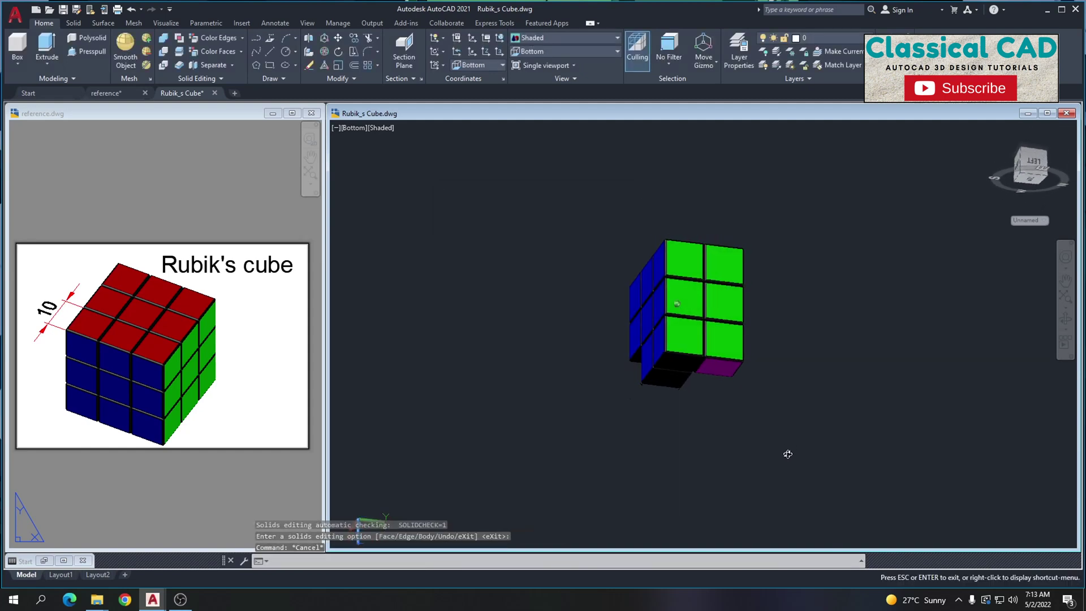
shift+middle_drag(748, 332, 696, 428)
click(777, 452)
click(723, 270)
text(c)
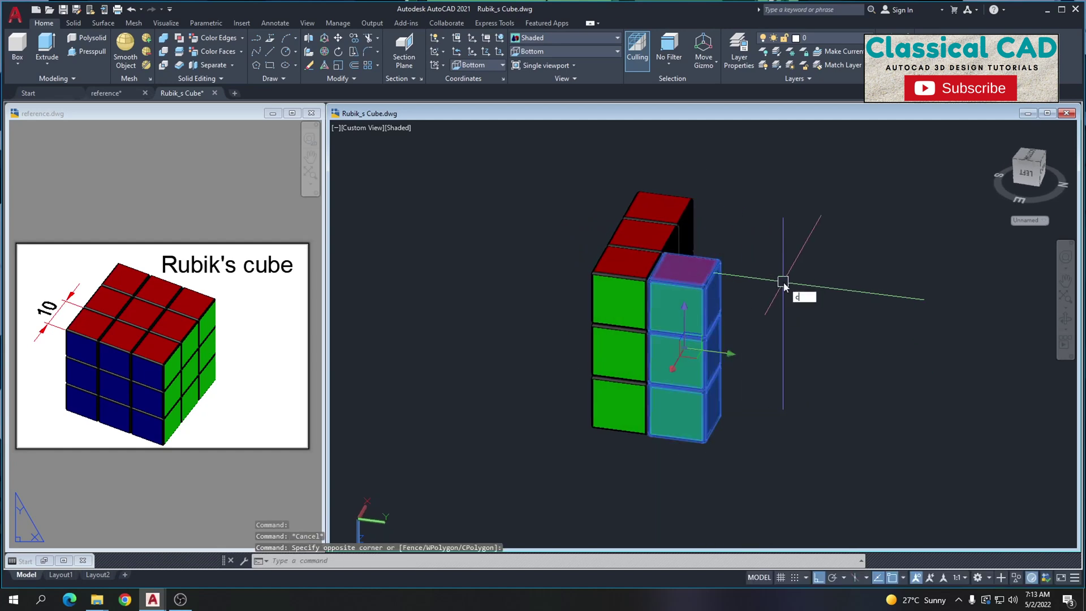
text(o)
key(Return)
click(783, 283)
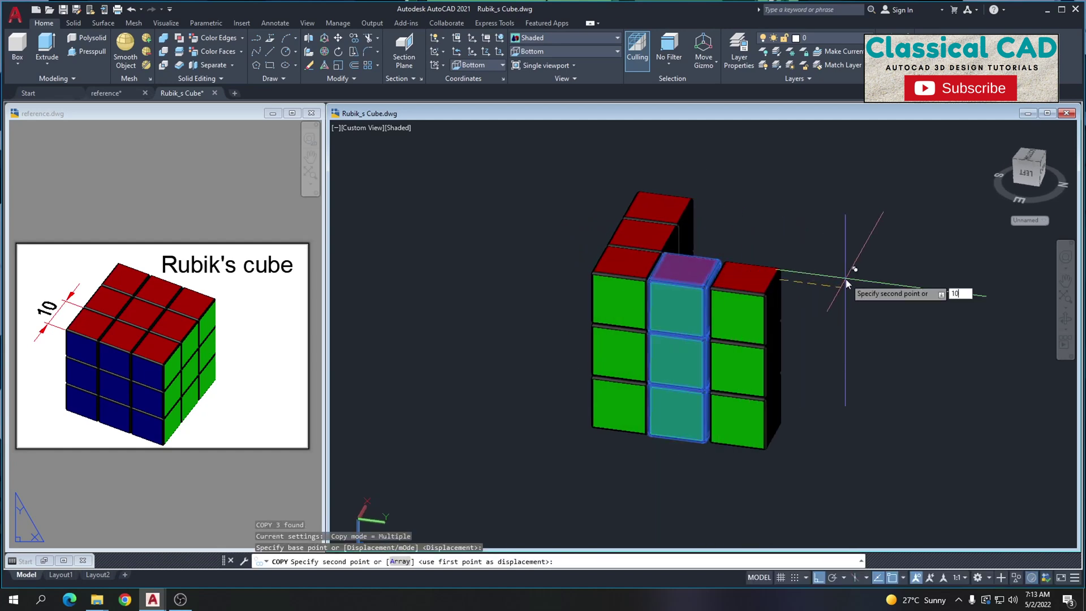
text(10)
key(Return)
key(Escape)
Explode the bottom corner cube between the orange and blue sides and undo the explosion
shift+middle_drag(807, 381, 922, 211)
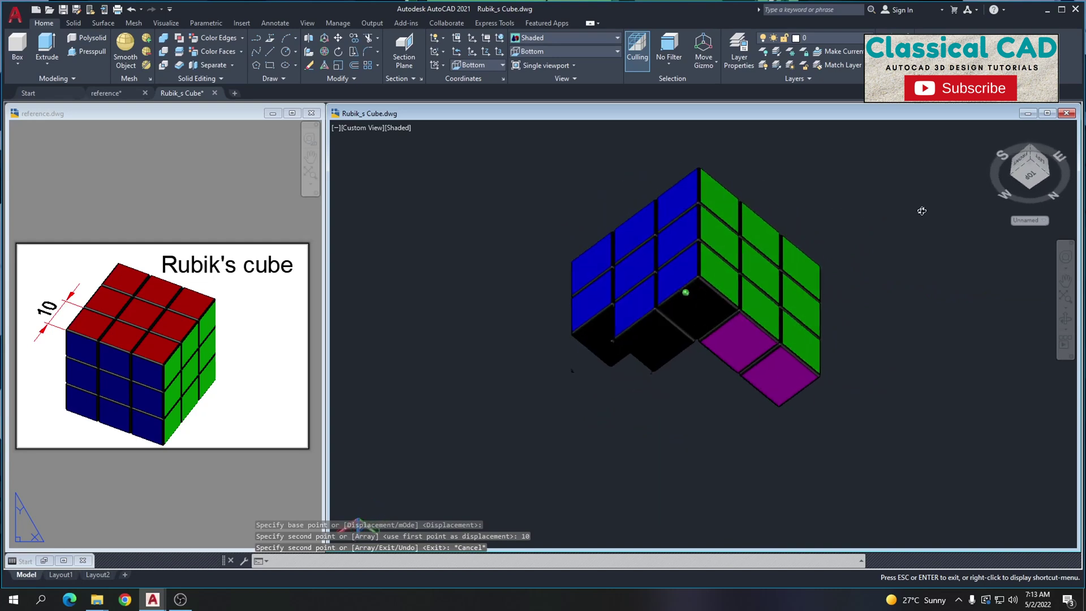
key(Escape)
middle_drag(780, 296, 819, 295)
shift+middle_drag(674, 368, 646, 292)
click(643, 381)
key(Escape)
key(Escape)
shift+middle_drag(592, 336, 569, 323)
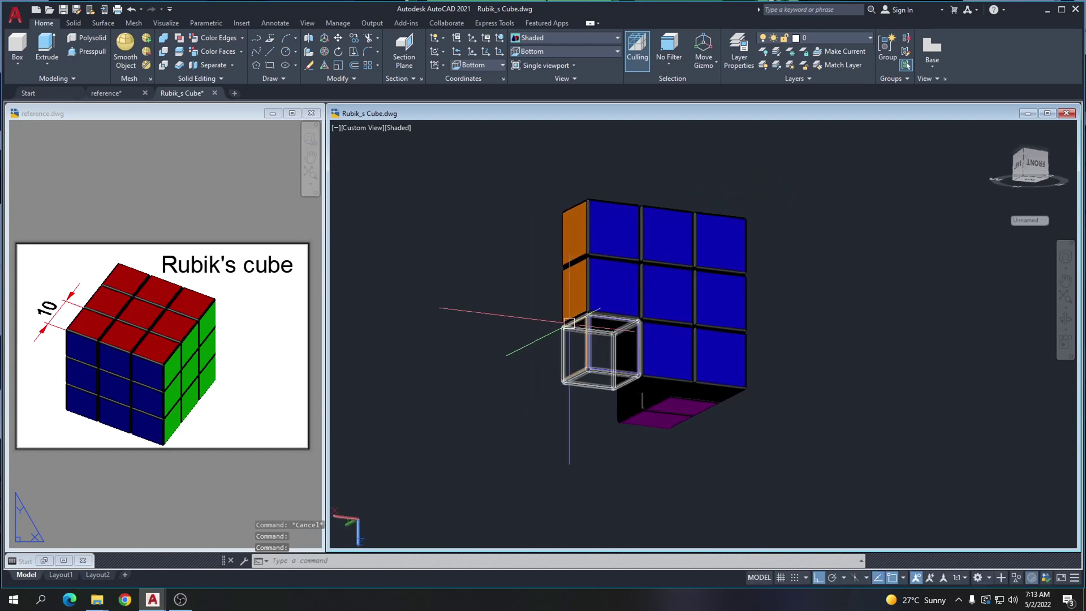
key(Escape)
scroll(562, 372, up, 3)
key(Escape)
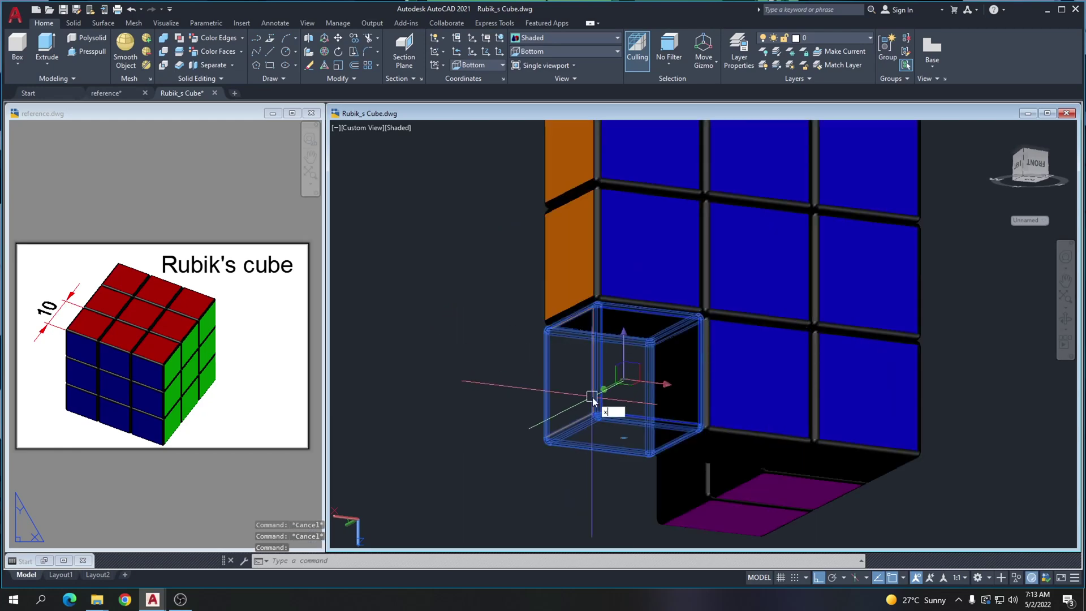
key(Return)
key(ctrl+z)
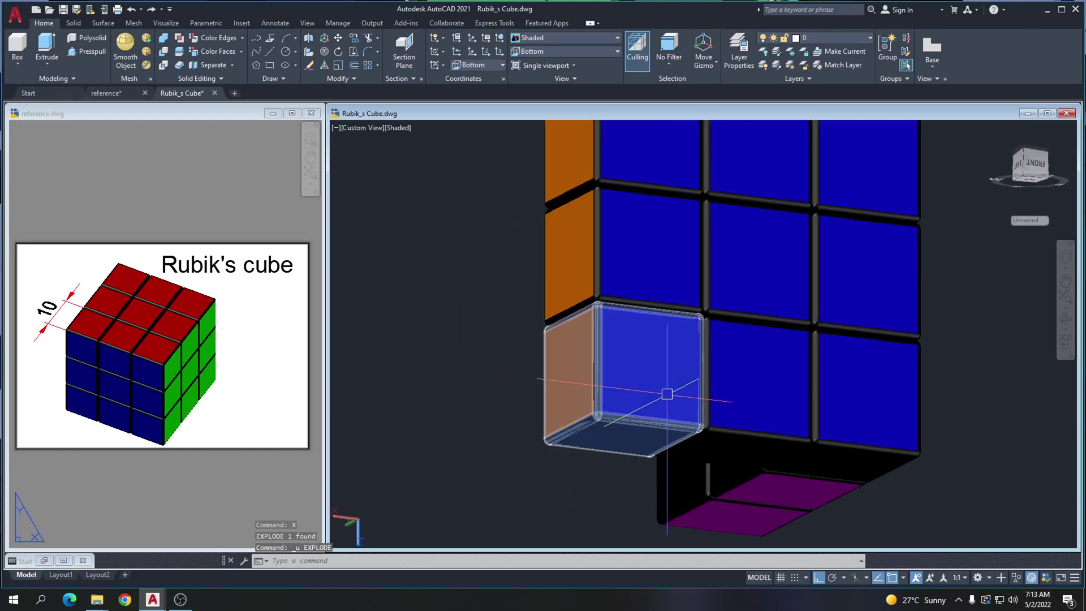
In the bottom view, color the bottom face of the orange-side corner cube magenta
shift+middle_drag(578, 373, 866, 340)
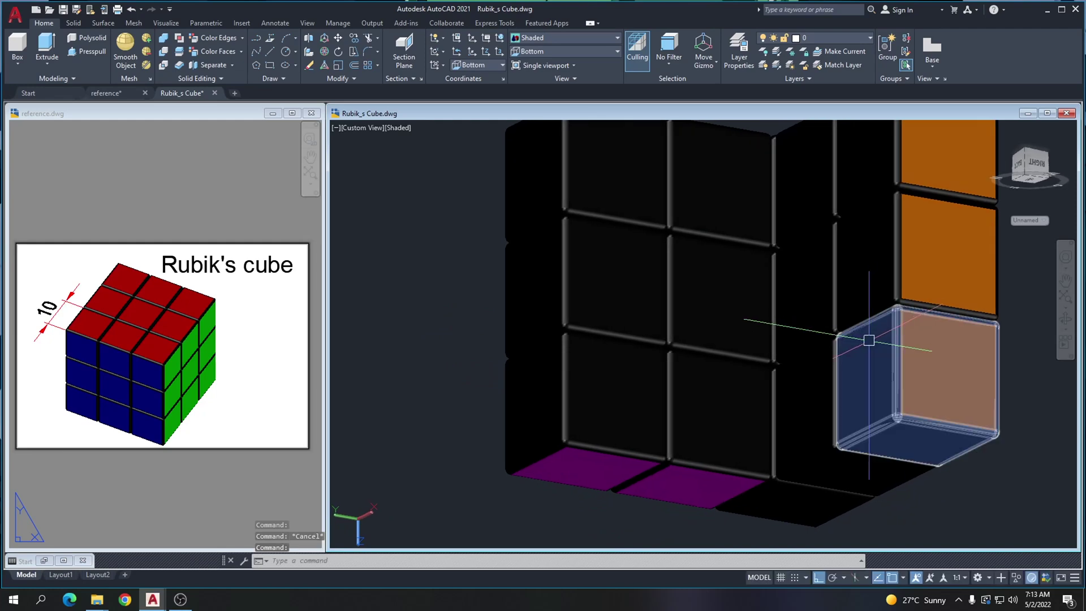
click(582, 51)
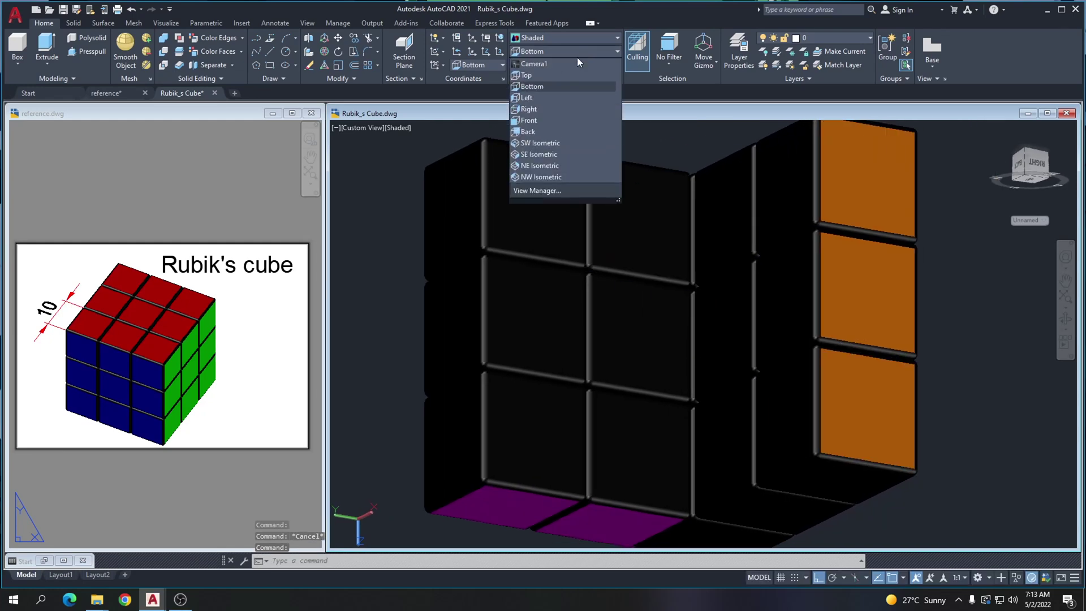
click(550, 86)
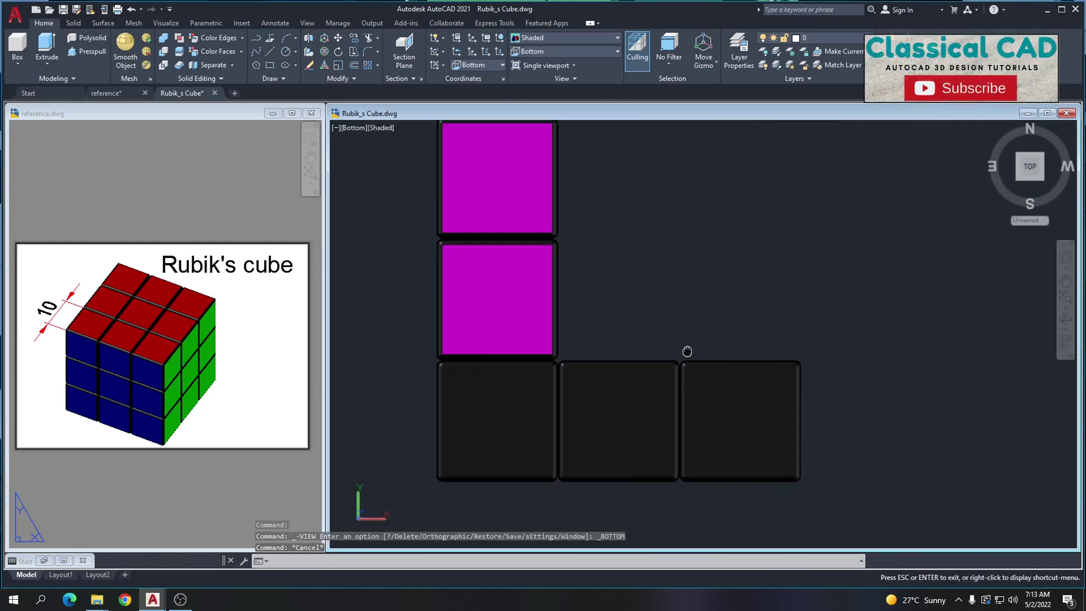
click(217, 51)
click(741, 396)
key(Return)
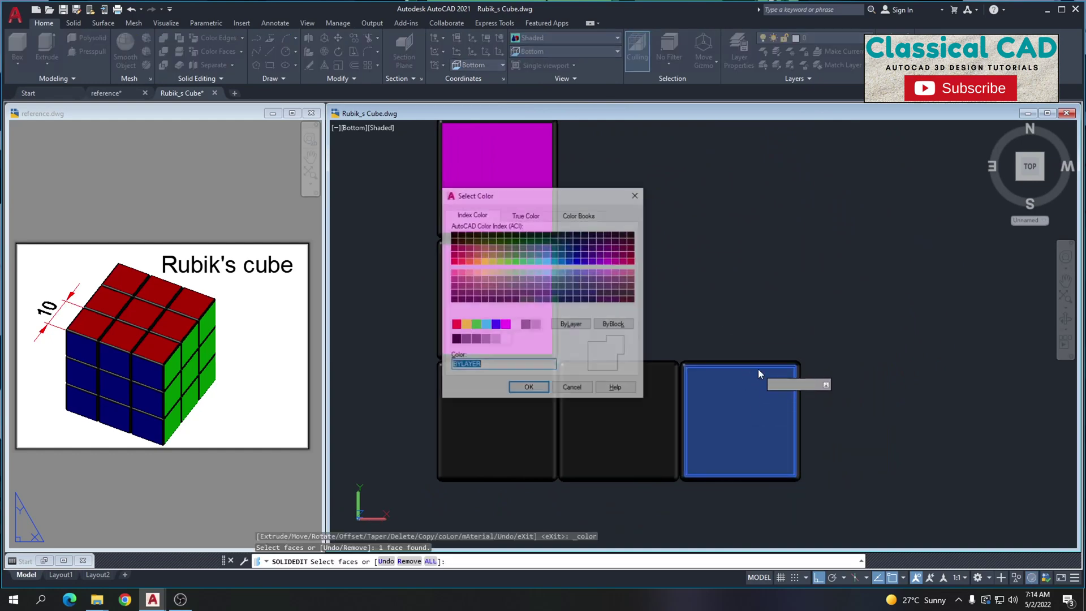
click(529, 389)
key(Return)
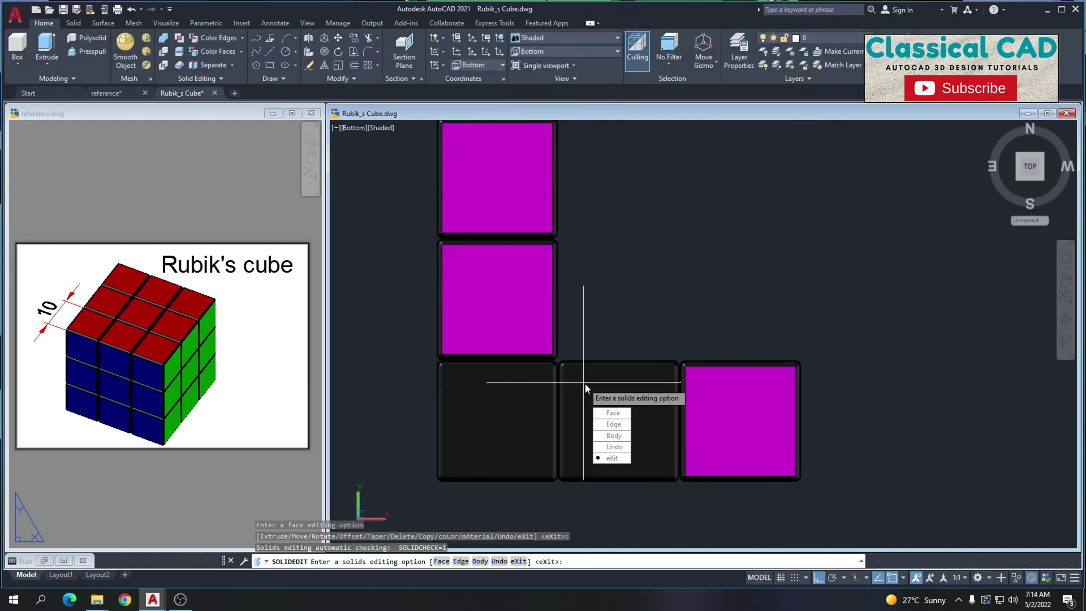
key(Escape)
Color the two remaining black bottom faces of the front row magenta
click(218, 51)
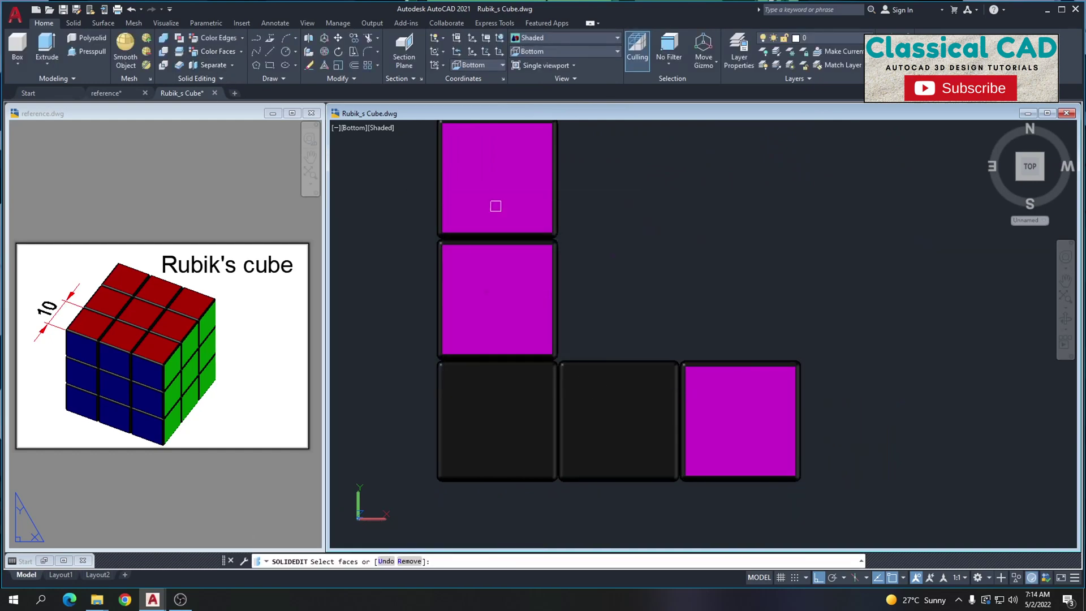
click(634, 422)
key(Return)
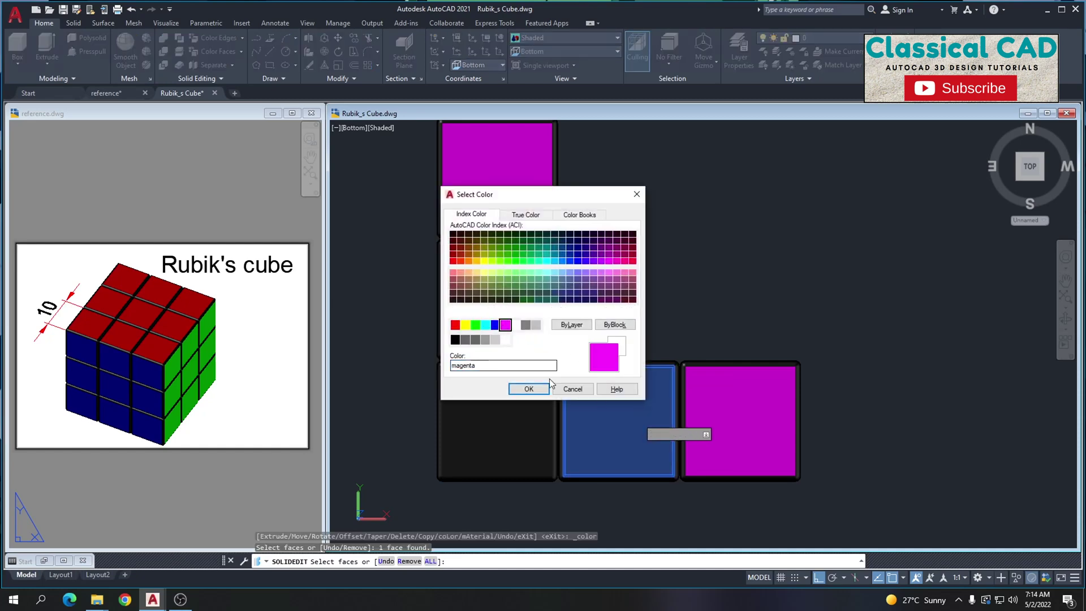
click(544, 388)
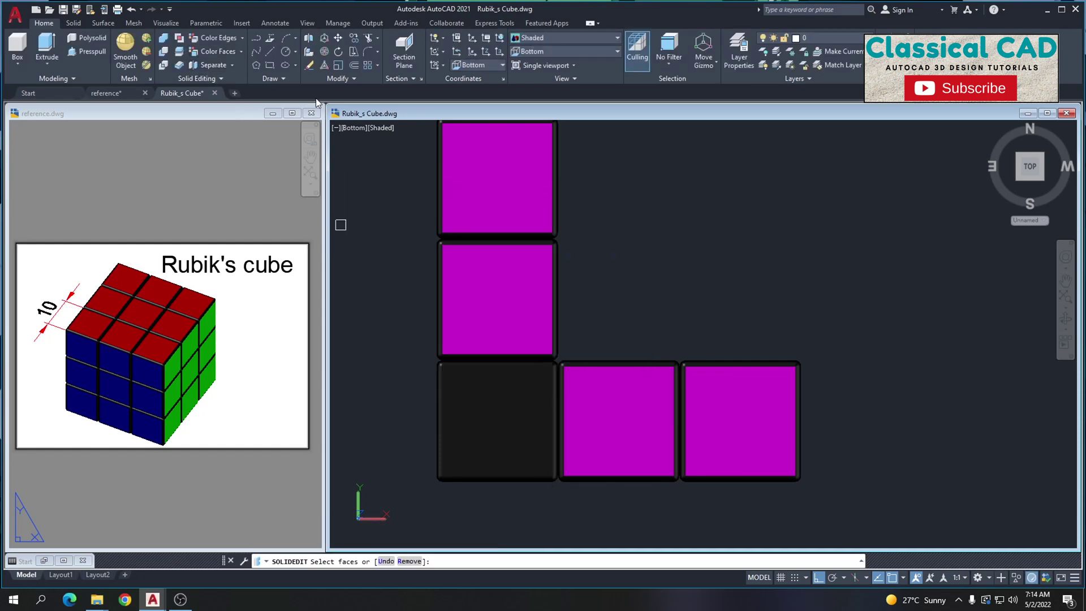
click(507, 431)
key(Return)
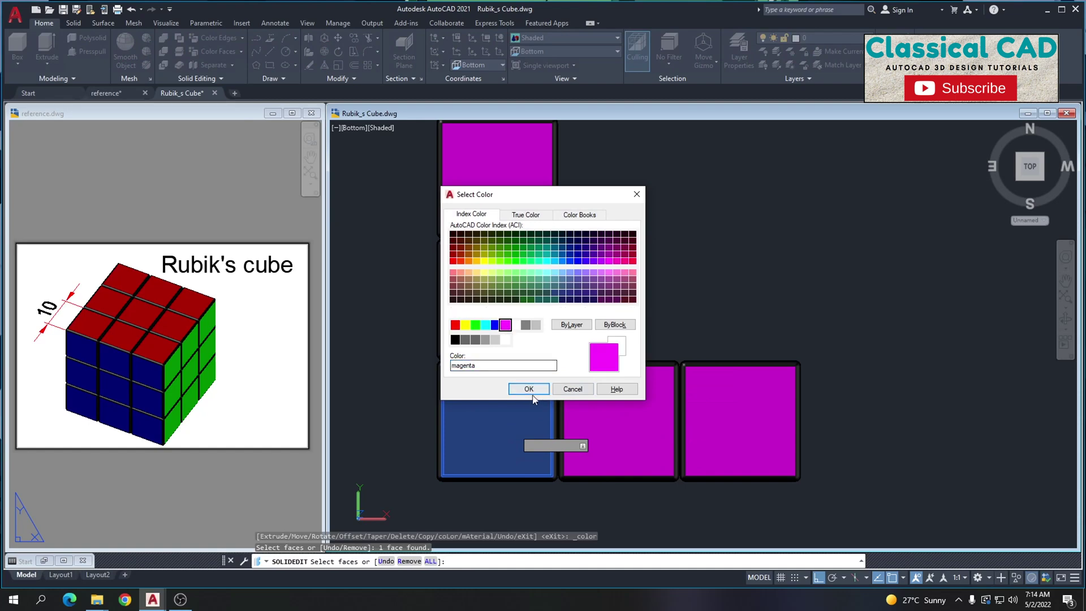
click(531, 393)
key(Return)
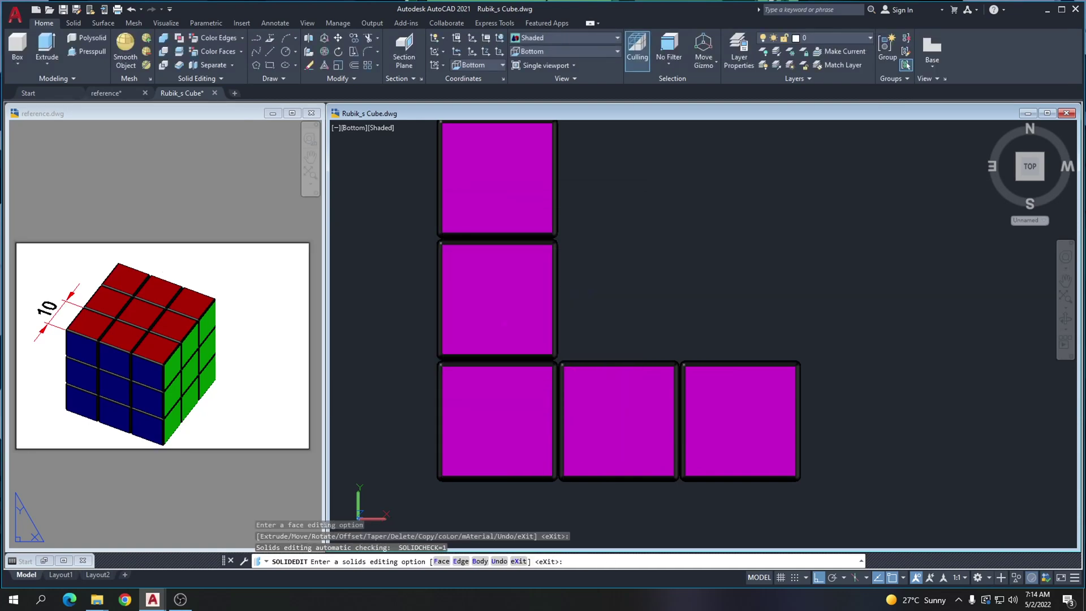
key(Escape)
scroll(603, 361, down, 2)
key(Return)
key(Escape)
middle_drag(682, 310, 626, 335)
click(838, 481)
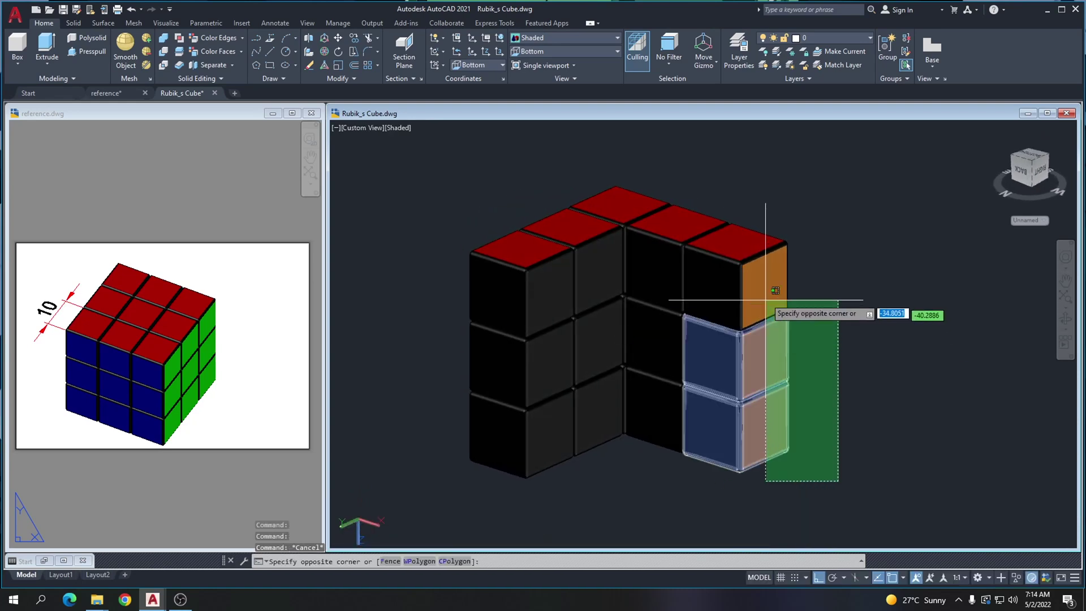
click(766, 300)
key(Escape)
click(774, 300)
text(co)
key(Return)
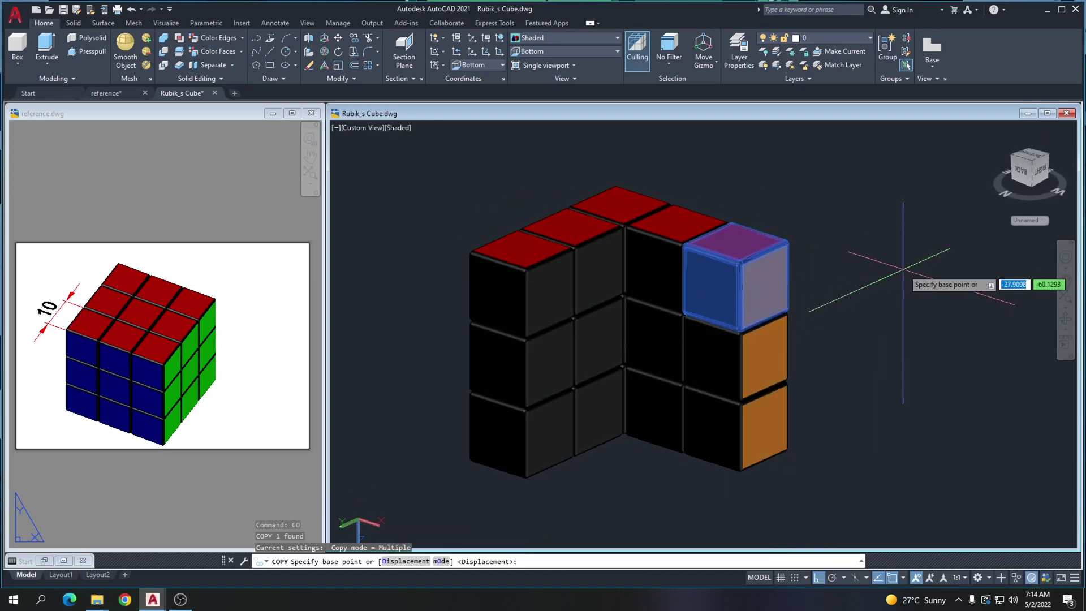
key(Escape)
Copy the bottom orange-side corner cube 10 units toward the back, directly behind the original
click(738, 431)
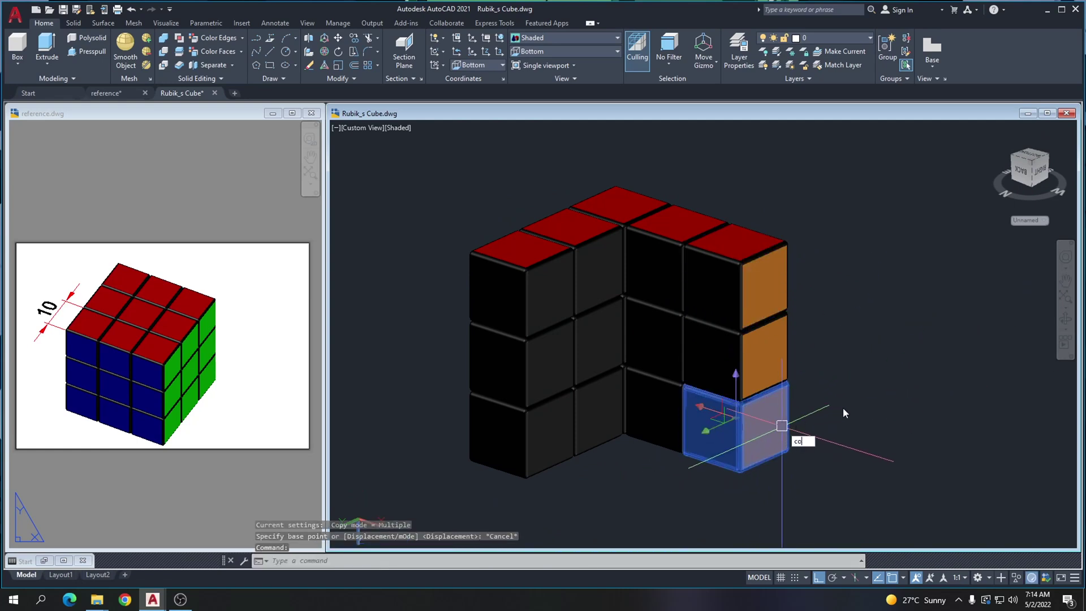
text(co)
key(Return)
click(897, 365)
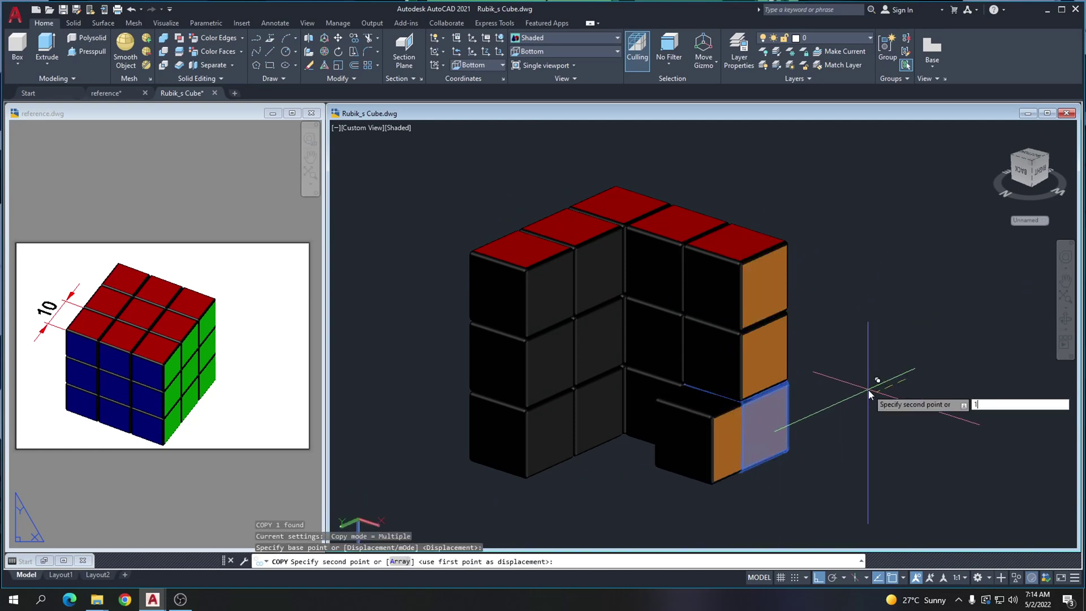
key(Escape)
Move the copied orange-side cube 10 units down, below the bottom layer
shift+middle_drag(822, 418, 662, 372)
click(533, 408)
middle_drag(463, 409, 520, 329)
text(m)
key(Return)
click(494, 329)
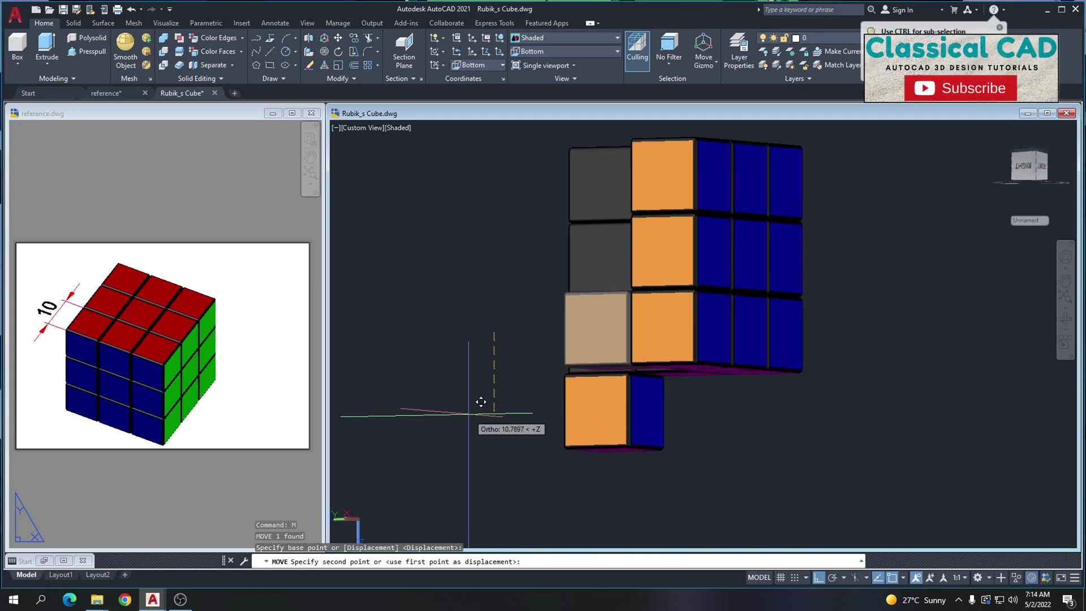
text(10)
key(Return)
In the front view, set the blue front face of the lowered cube to color 250
shift+middle_drag(756, 397, 673, 408)
scroll(629, 409, up, 5)
click(619, 412)
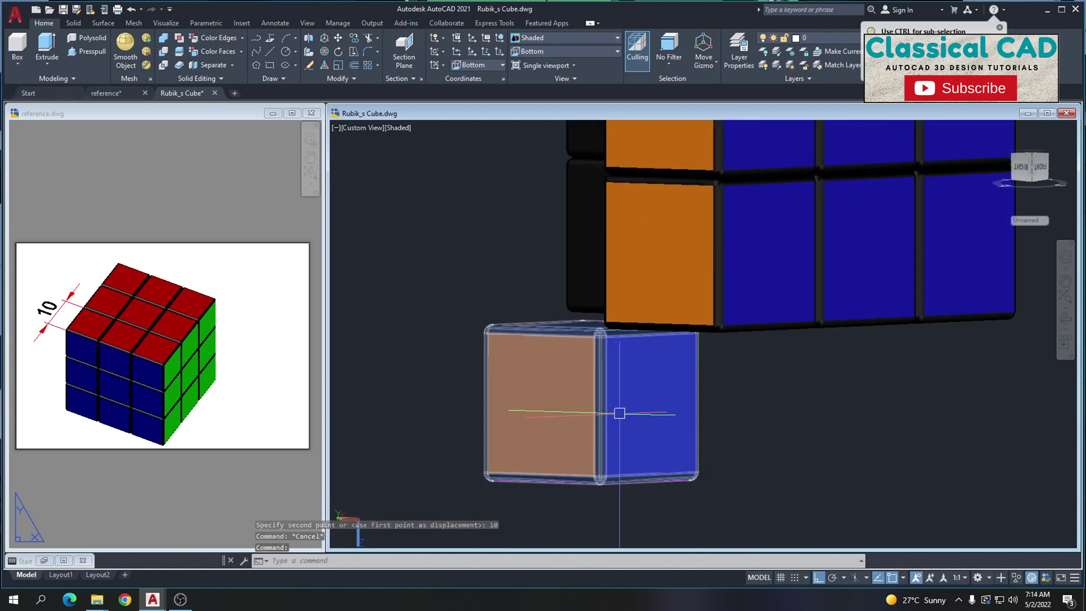
key(Escape)
click(592, 49)
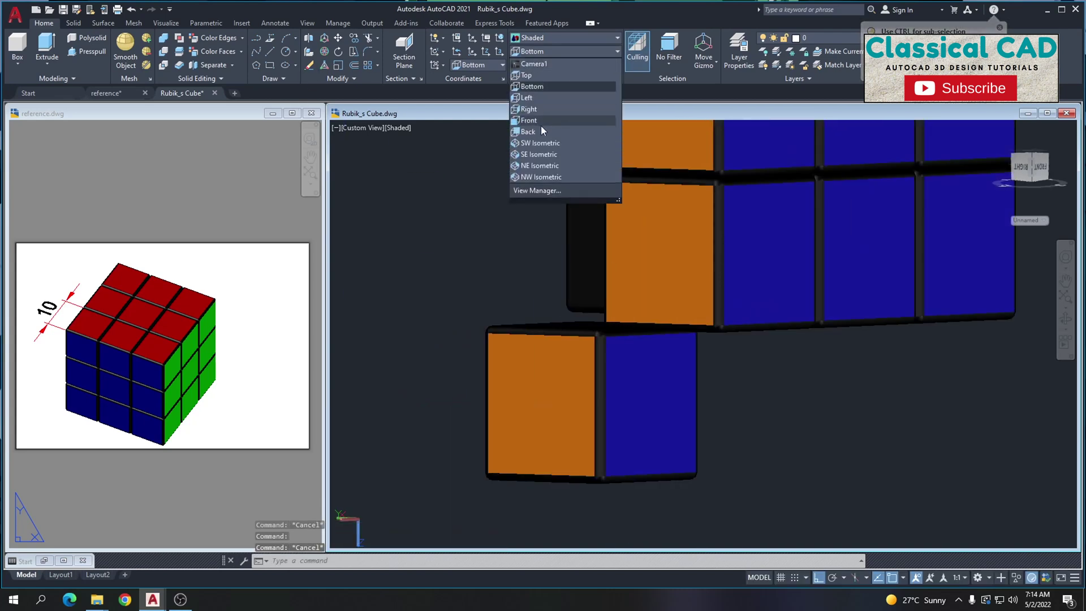
click(544, 130)
scroll(621, 506, up, 2)
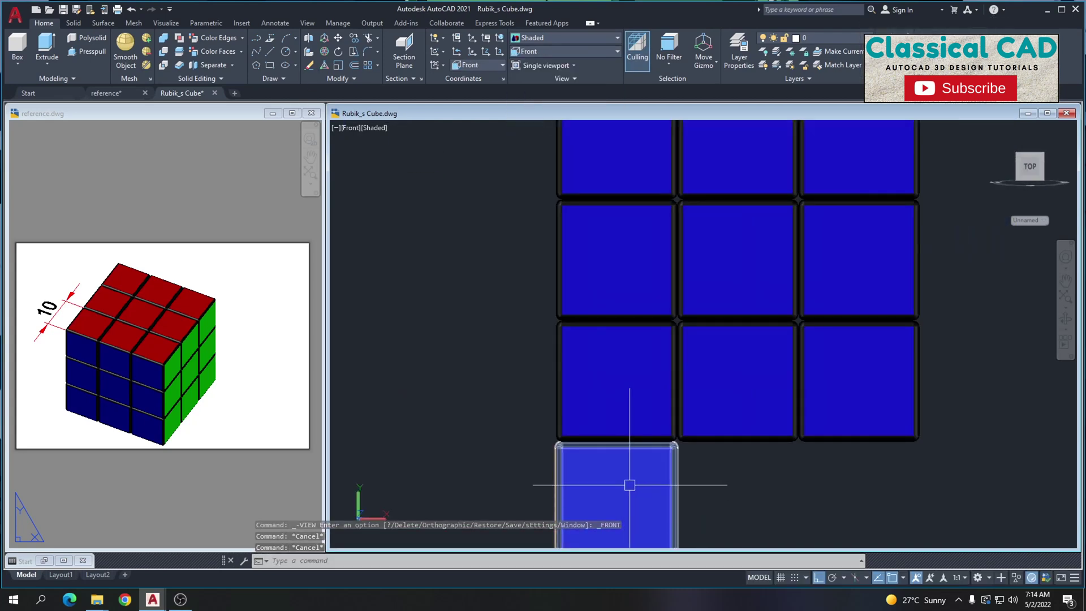
middle_drag(621, 506, 624, 388)
click(218, 52)
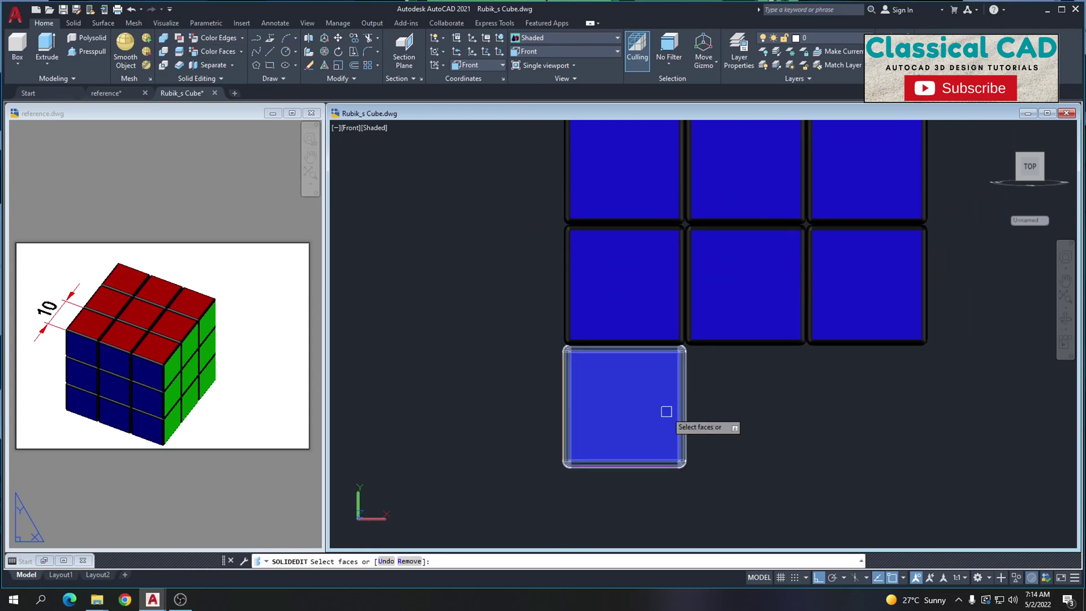
click(665, 413)
key(Return)
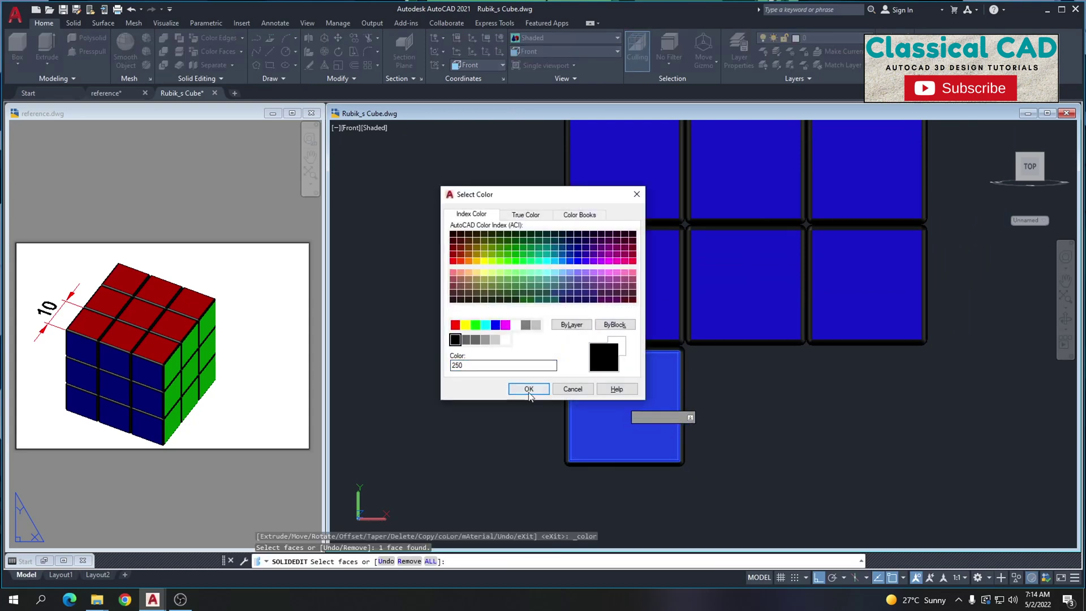
click(529, 390)
key(Escape)
Copy the lowered orange-side cube 10 units up into the bottom layer
shift+middle_drag(674, 383, 999, 383)
click(800, 457)
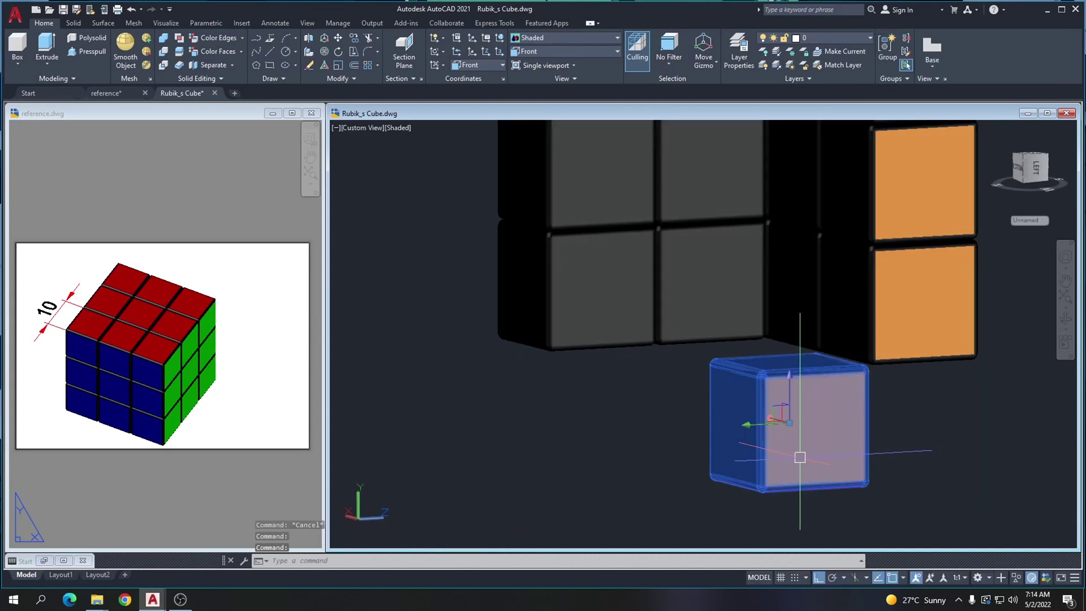
middle_drag(800, 457, 696, 455)
text(co)
key(Return)
click(943, 434)
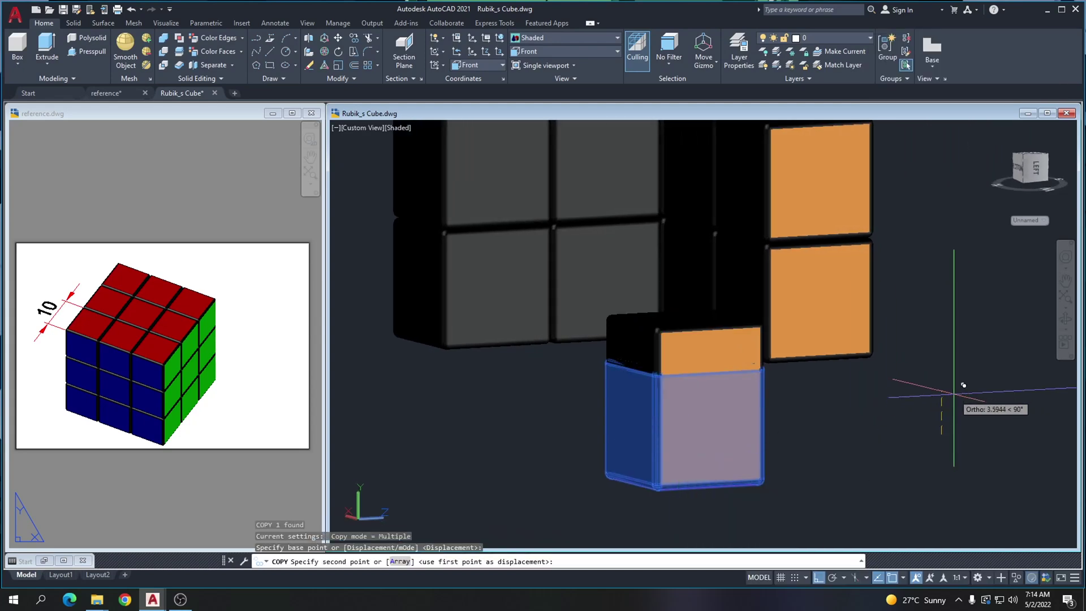
key(Return)
key(Escape)
Erase the original lowered cube beneath the bottom layer
middle_drag(902, 339, 871, 401)
click(688, 456)
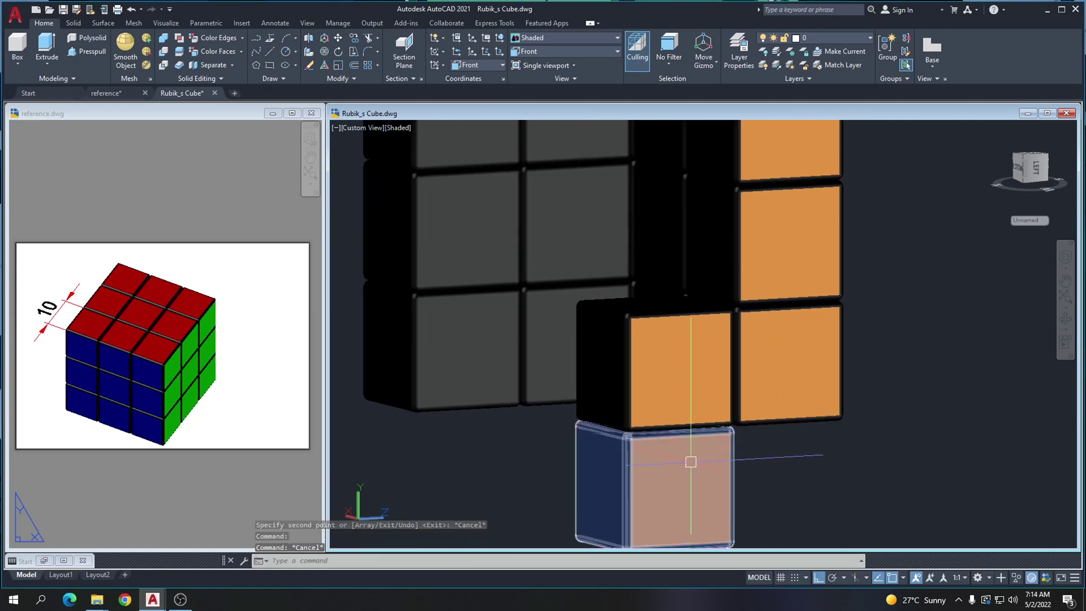
text(e)
key(Return)
key(Escape)
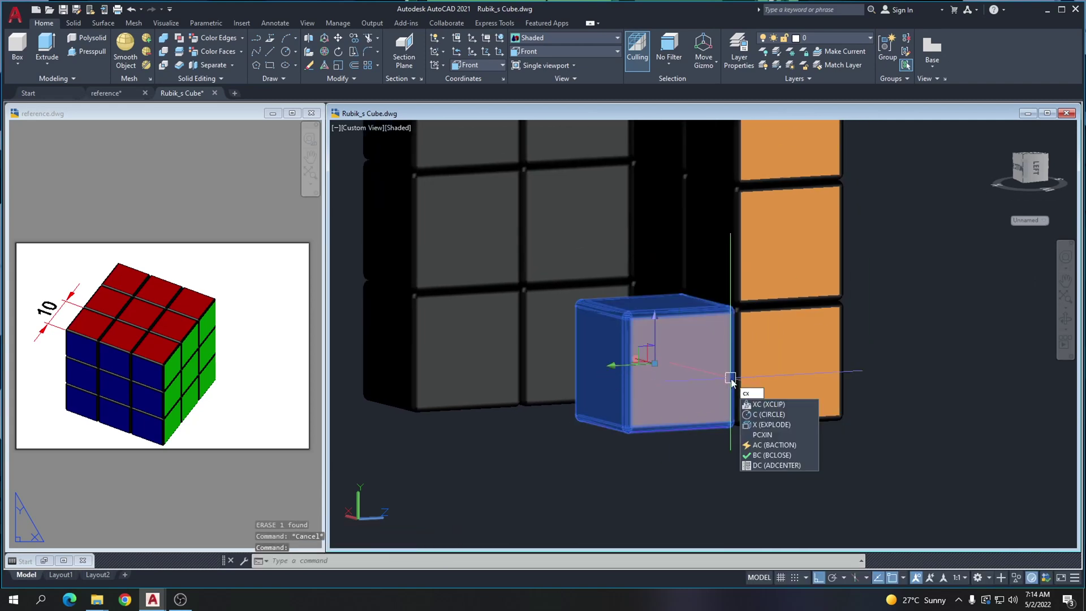
Copy the bottom-layer cube of the orange side's second column 10 units up into the middle layer
key(Escape)
key(Escape)
middle_drag(684, 380, 685, 395)
click(686, 409)
text(c)
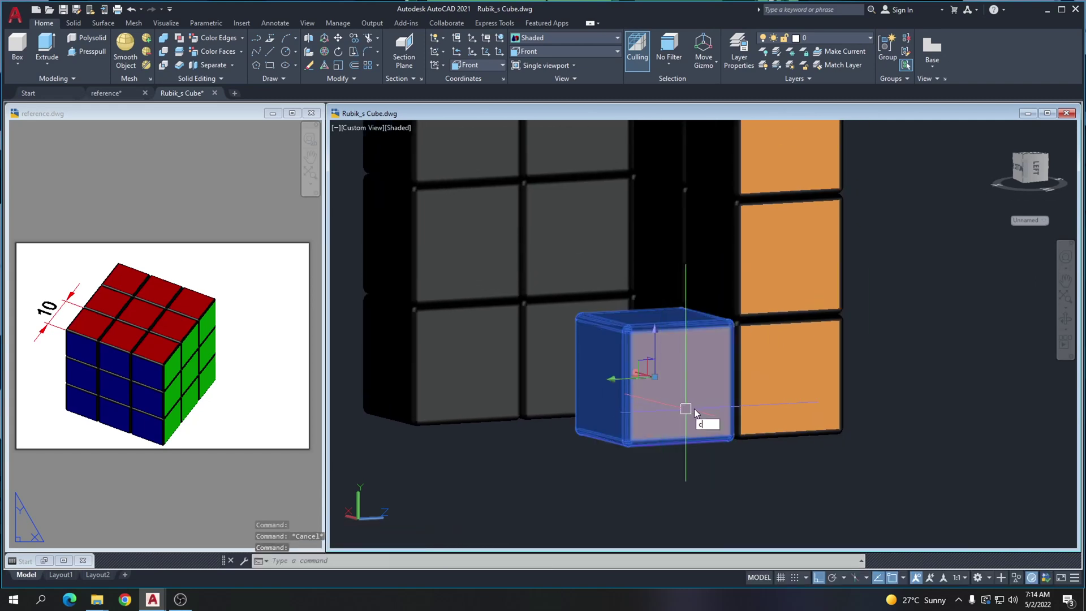
text(o)
key(Return)
click(925, 351)
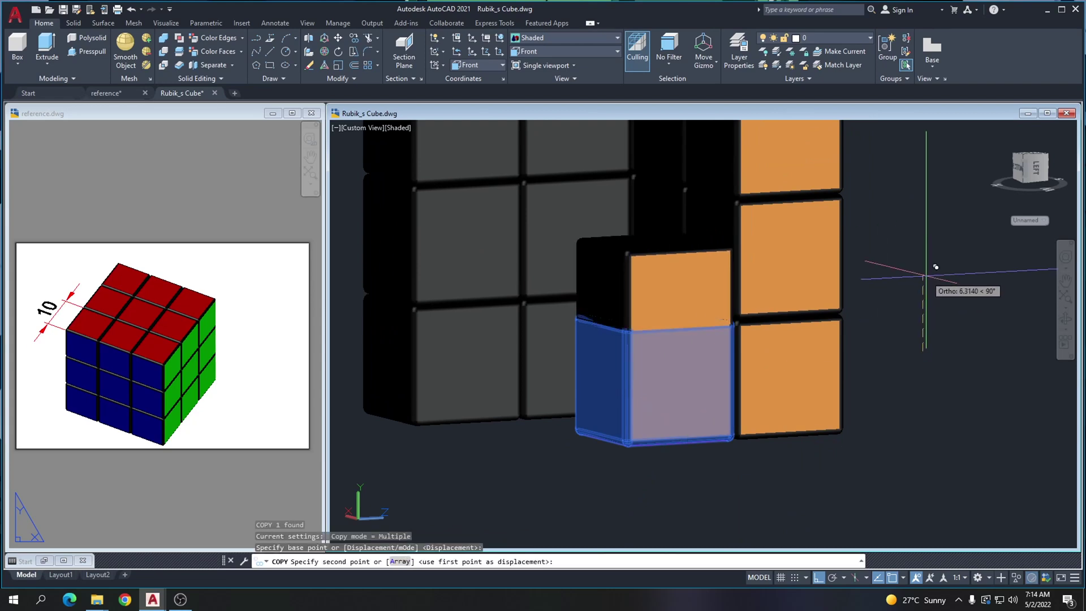
text(10)
key(Return)
key(Escape)
Move the new middle-layer cube 10 units outward from the orange side
shift+middle_drag(617, 339, 702, 317)
click(711, 266)
middle_drag(711, 270, 533, 307)
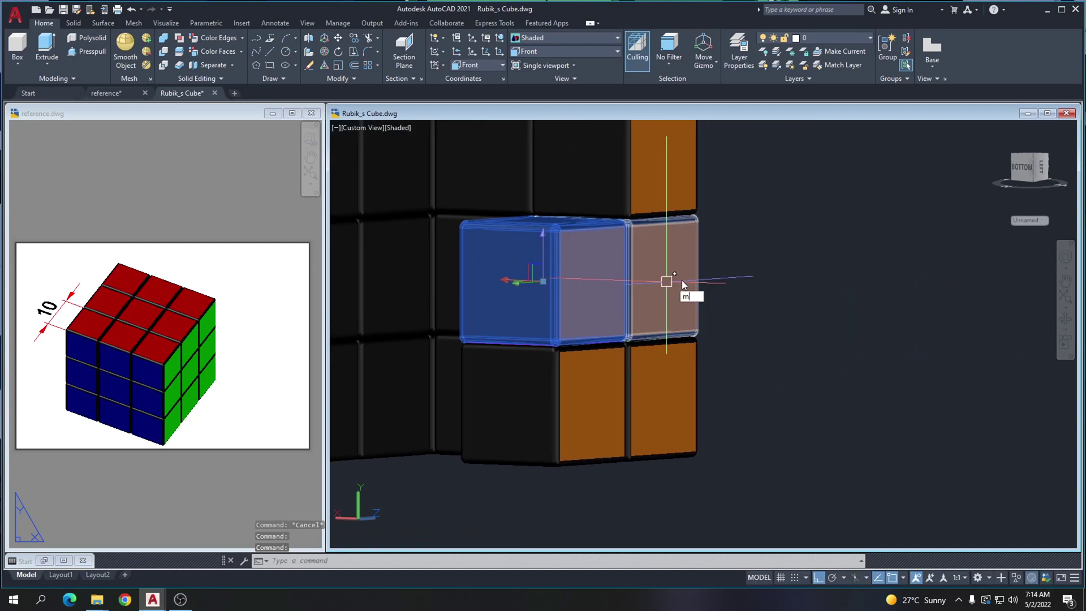
text(m)
key(Return)
click(779, 291)
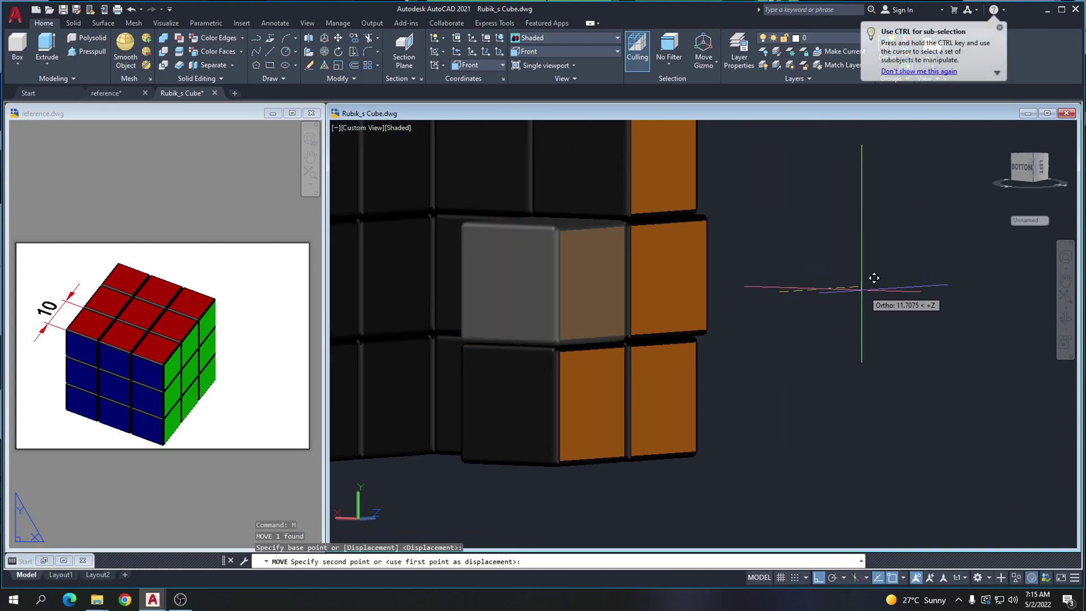
text(10)
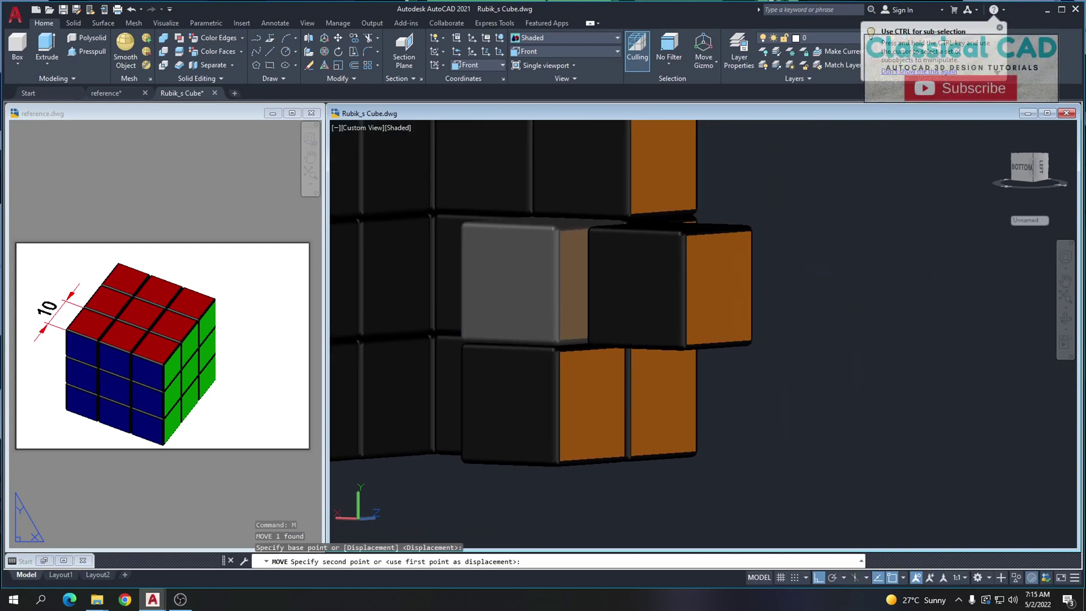
key(Return)
Set the magenta bottom face of the protruding cube to color 250
shift+middle_drag(893, 323, 866, 262)
click(722, 218)
key(Escape)
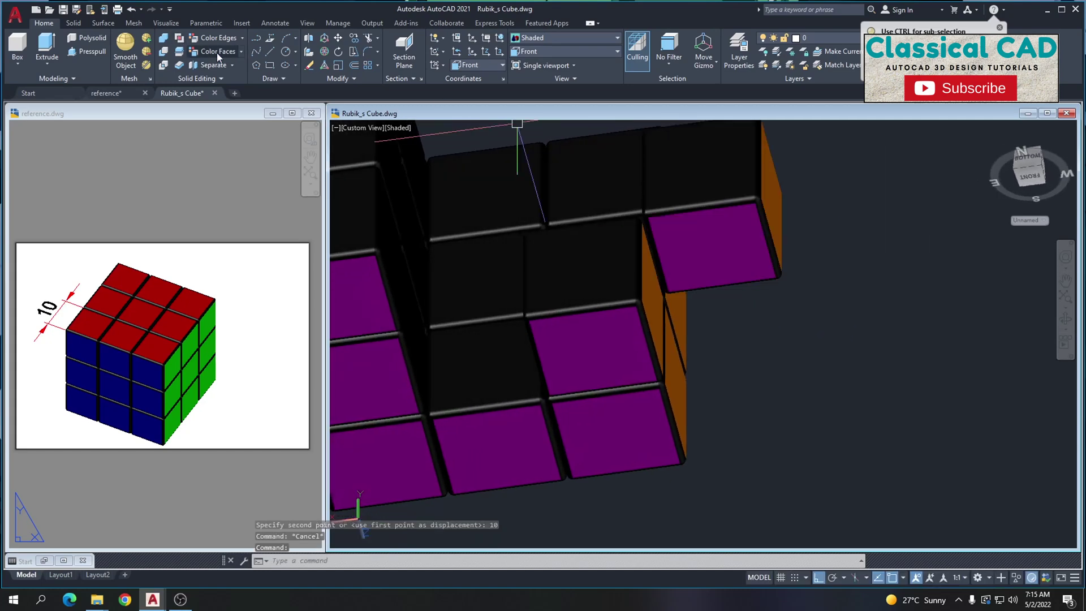
click(216, 51)
click(733, 241)
key(Return)
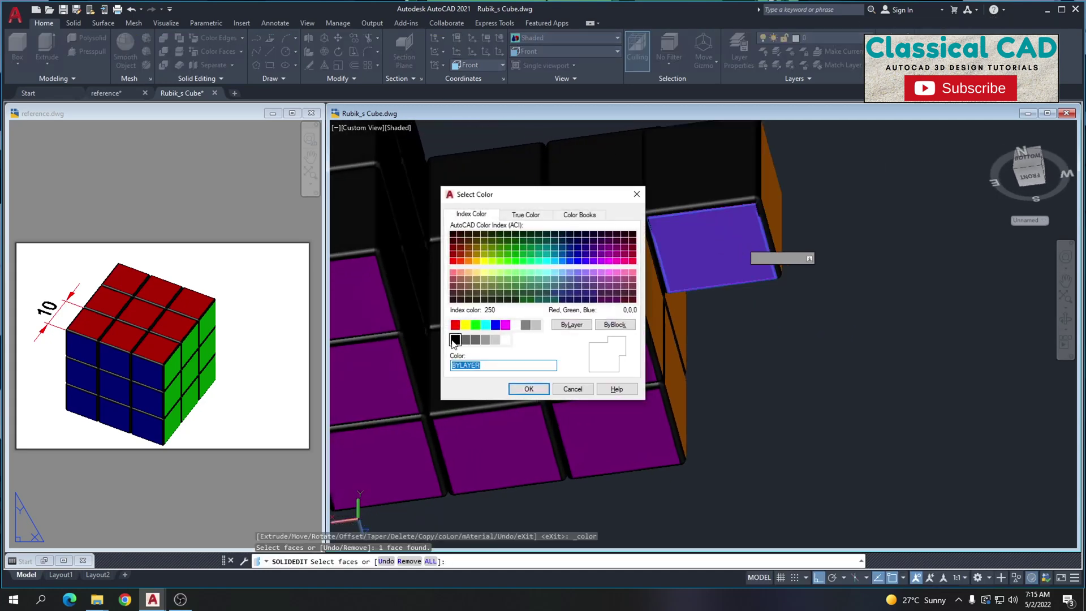
click(529, 389)
key(Escape)
Move the protruding cube 10 units back into the middle layer of the orange side
shift+middle_drag(763, 315, 688, 502)
click(720, 371)
shift+middle_drag(720, 371, 689, 441)
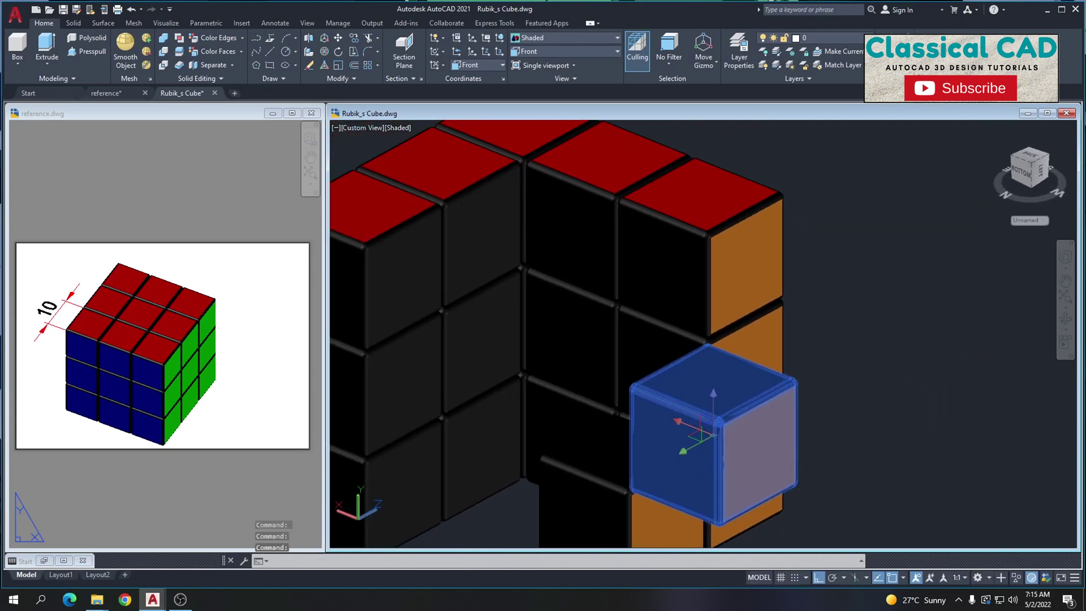
text(m)
key(Return)
click(917, 346)
text(10)
key(Return)
Copy the middle-layer cube of the orange side's second column 10 units up into the top layer
shift+middle_drag(792, 383, 684, 450)
click(683, 449)
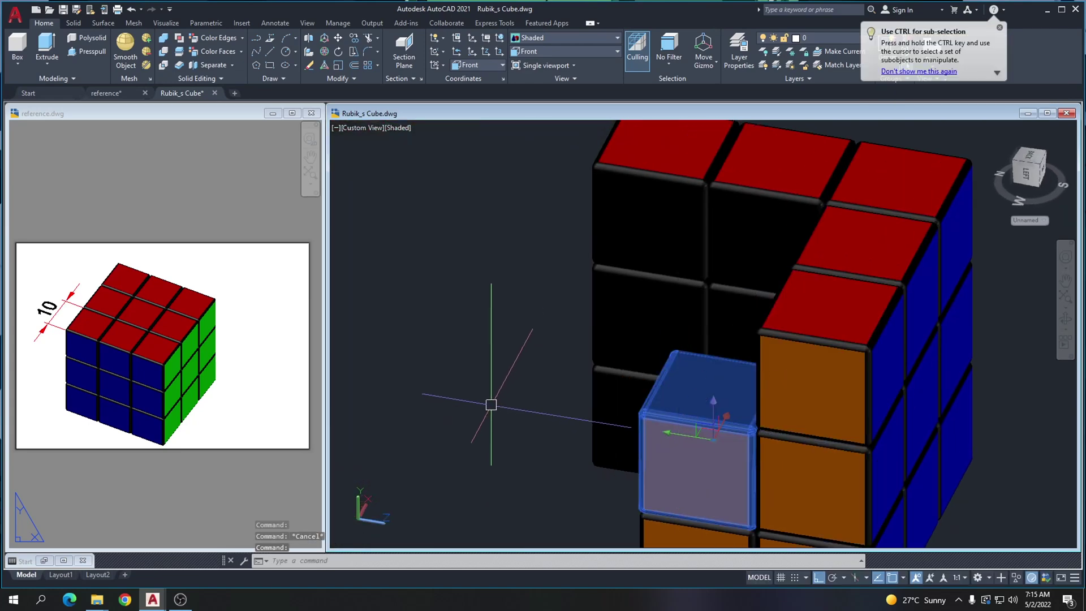
text(co)
key(Return)
click(477, 388)
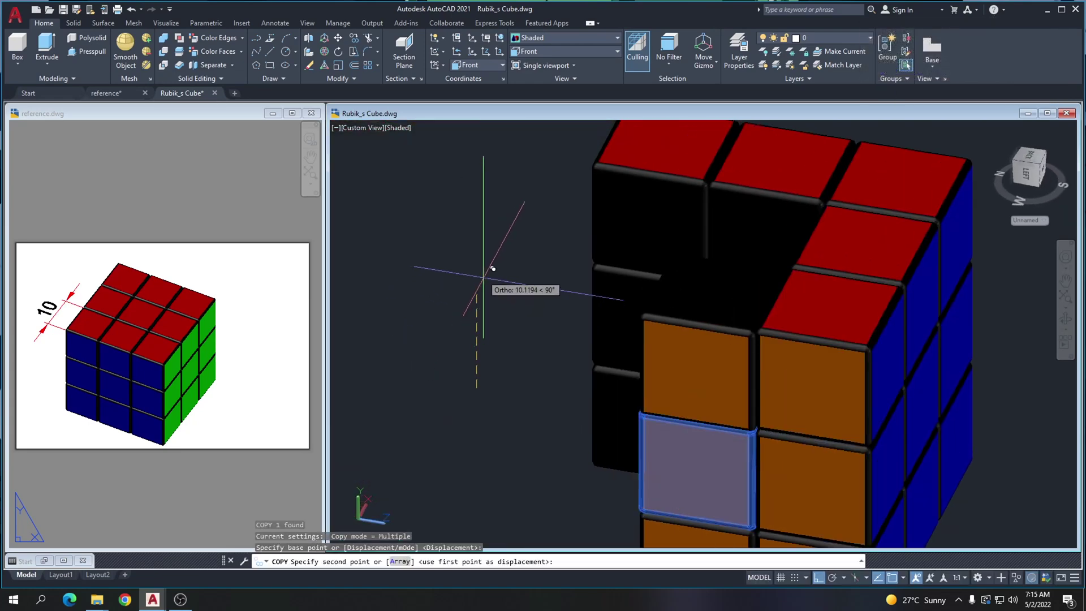
key(Escape)
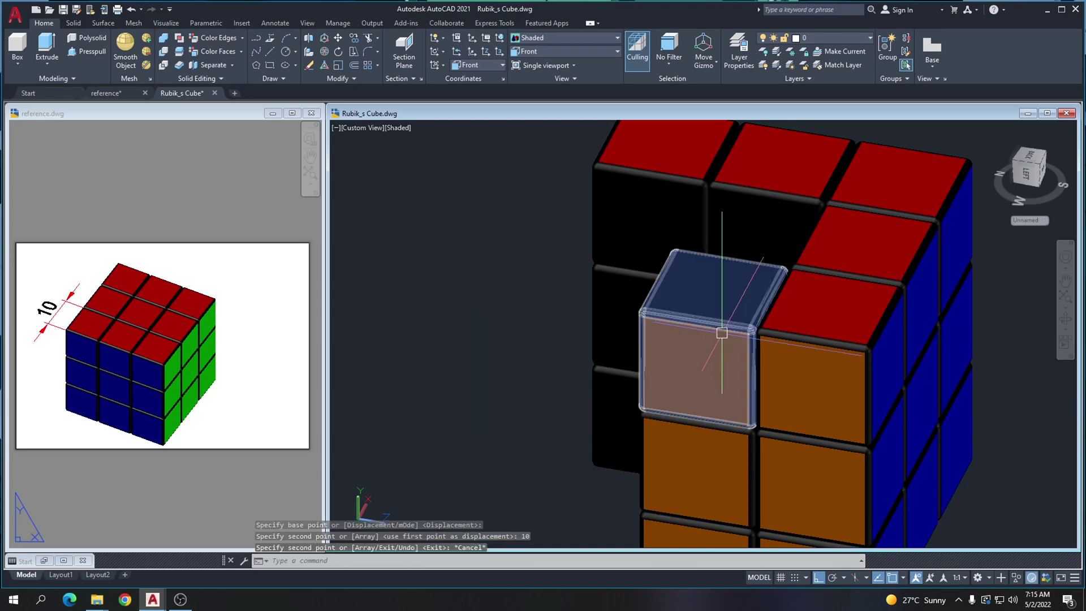
Color the top face of the newly copied top-layer cube red
shift+middle_drag(722, 334, 747, 354)
click(209, 55)
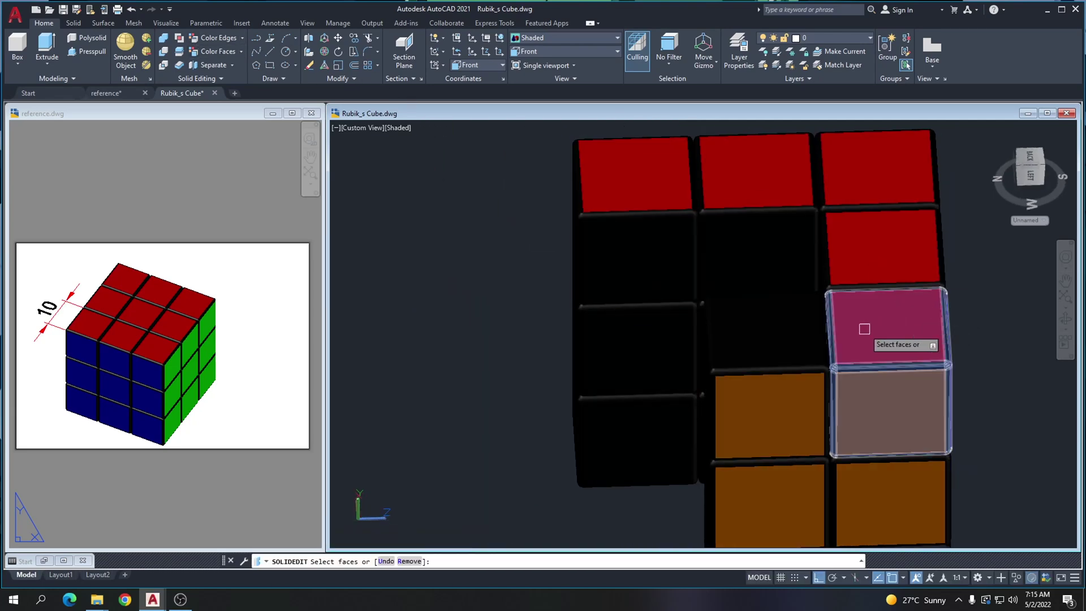
click(803, 320)
key(Return)
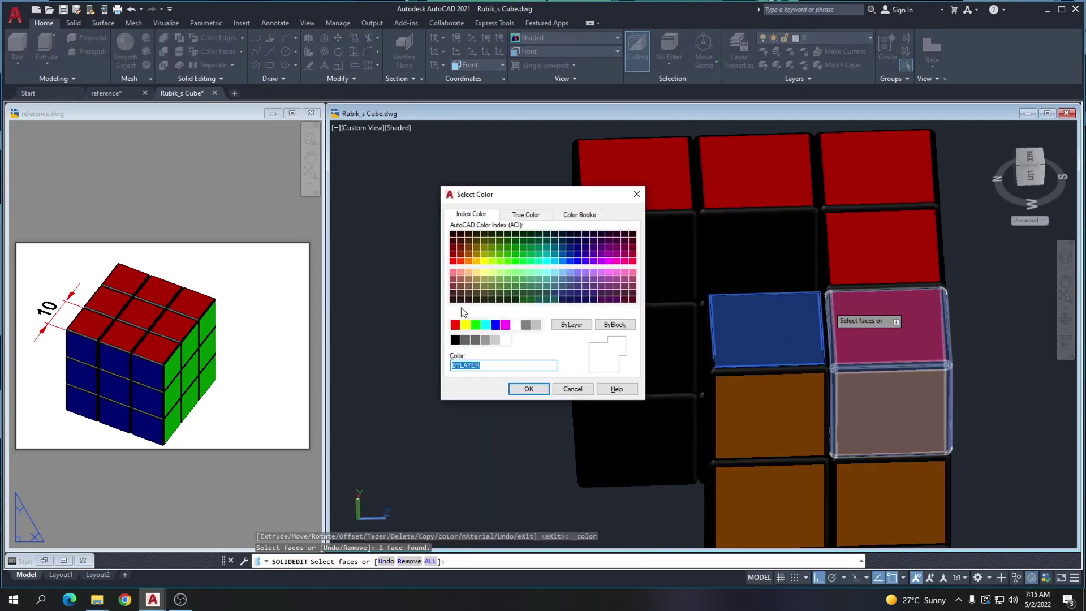
key(Escape)
key(Escape)
key(Escape)
Copy the three cubes of the orange side's second column 10 units toward the back
scroll(635, 363, down, 4)
shift+middle_drag(660, 390, 726, 436)
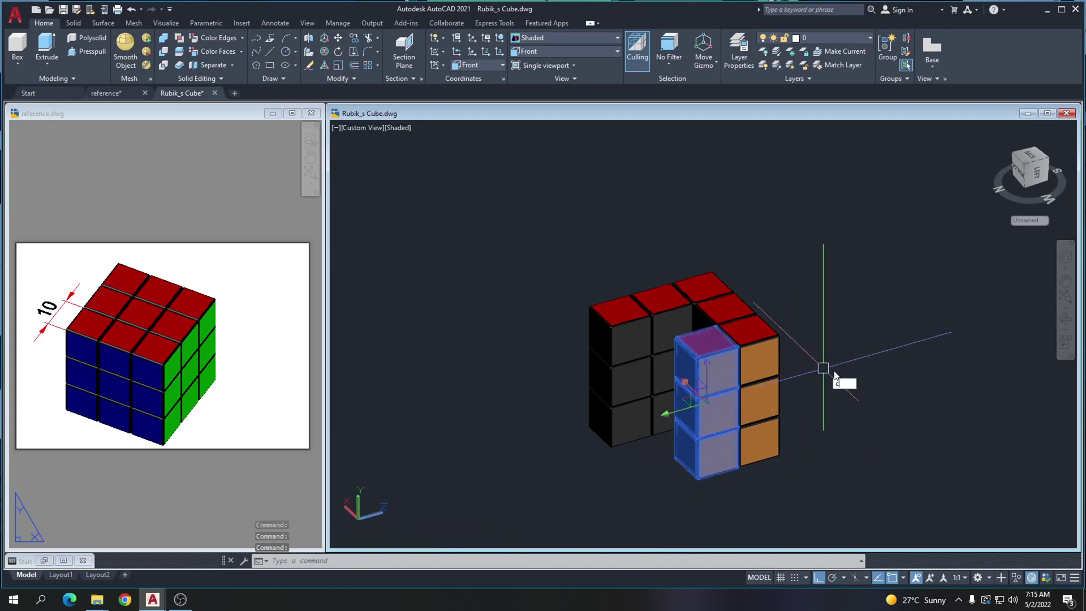
text(o)
key(Return)
text(0)
key(Return)
key(Escape)
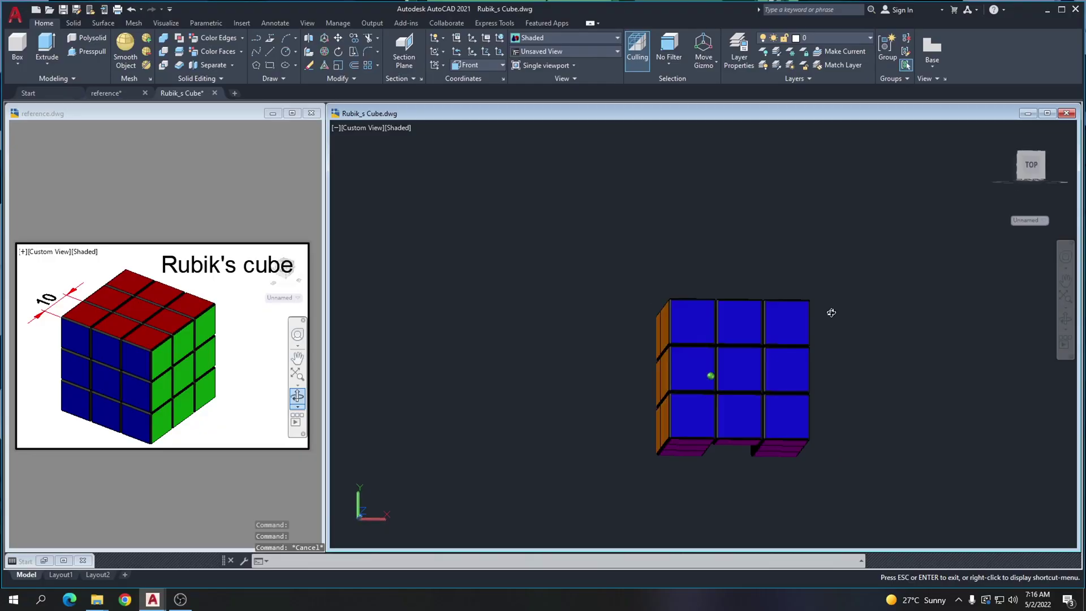
Switch the model to the preset Back view
shift+middle_drag(831, 313, 785, 375)
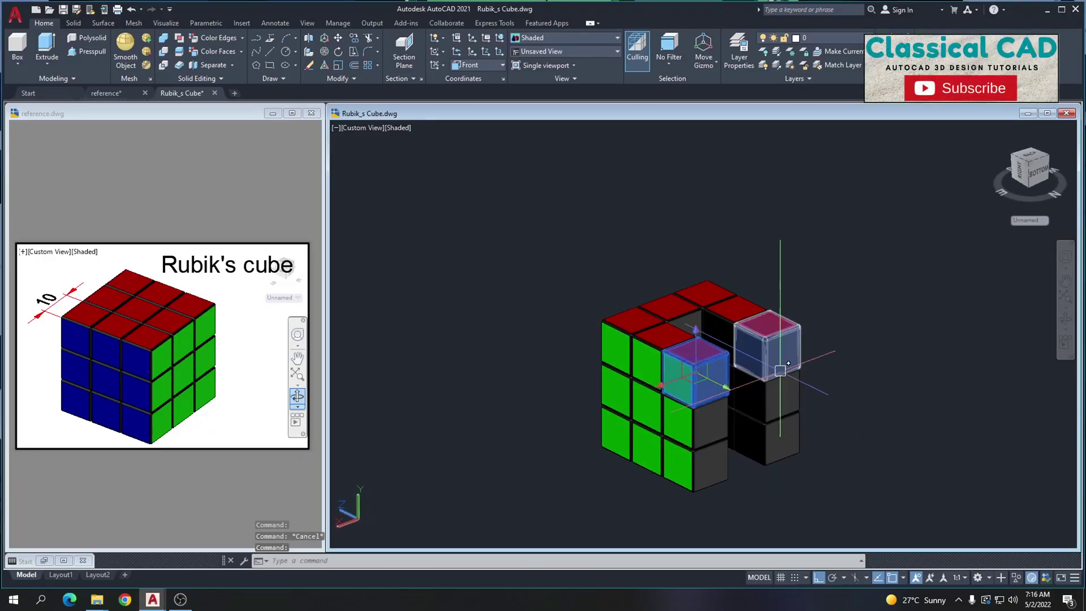
key(Escape)
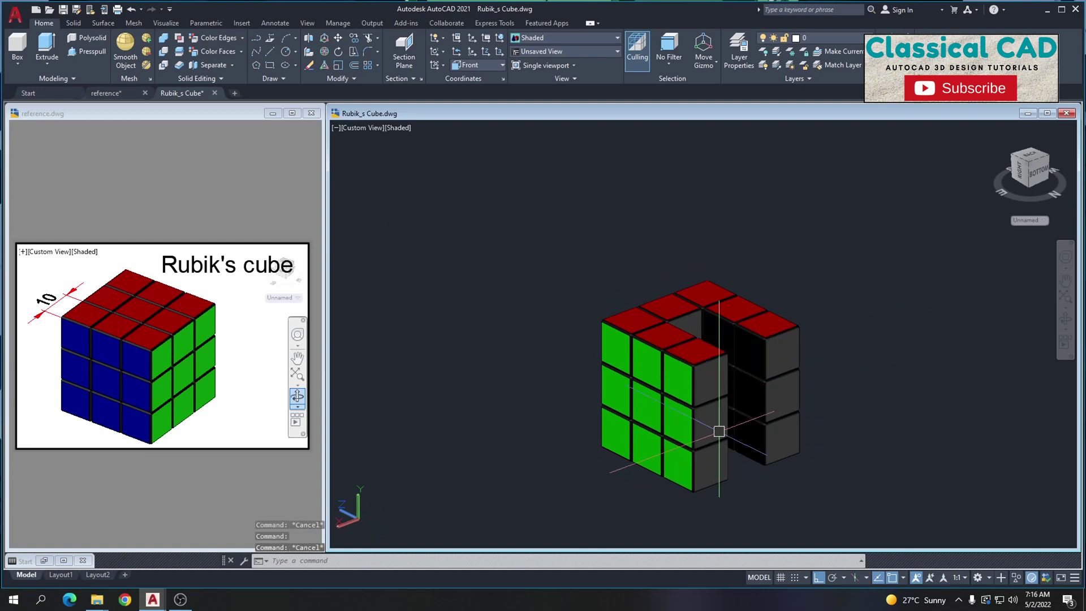
shift+middle_drag(857, 400, 809, 385)
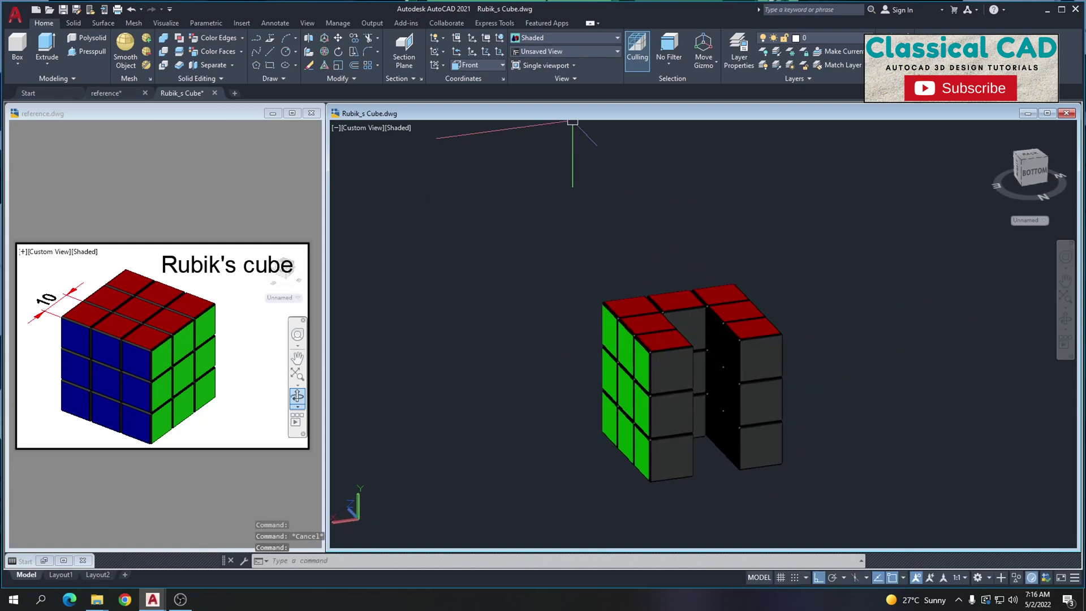
click(581, 52)
click(548, 123)
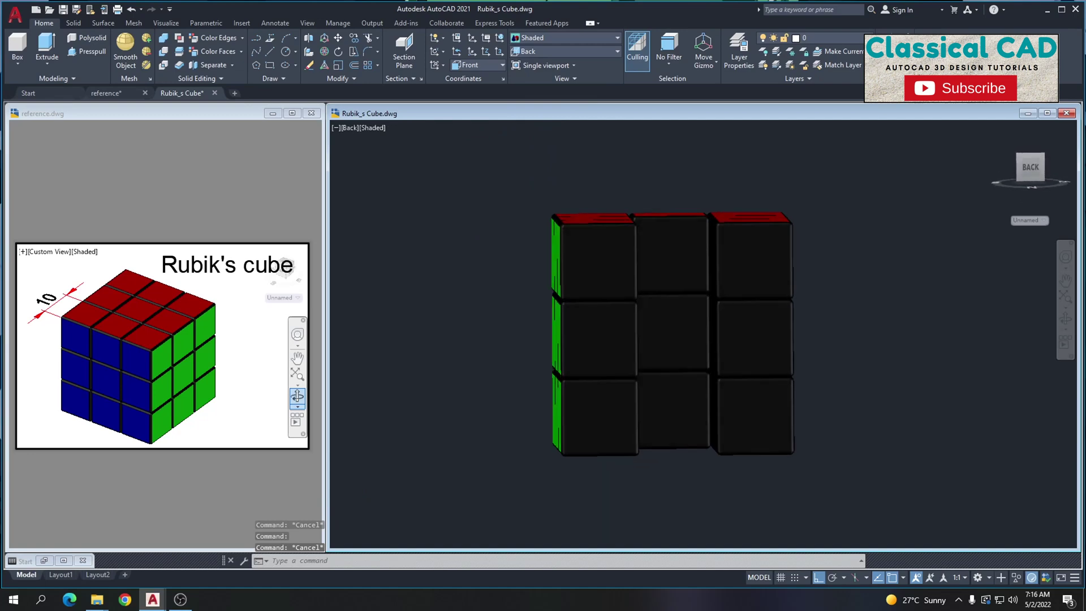
Color the back face of the top-layer cube in the green-side column yellow
click(208, 54)
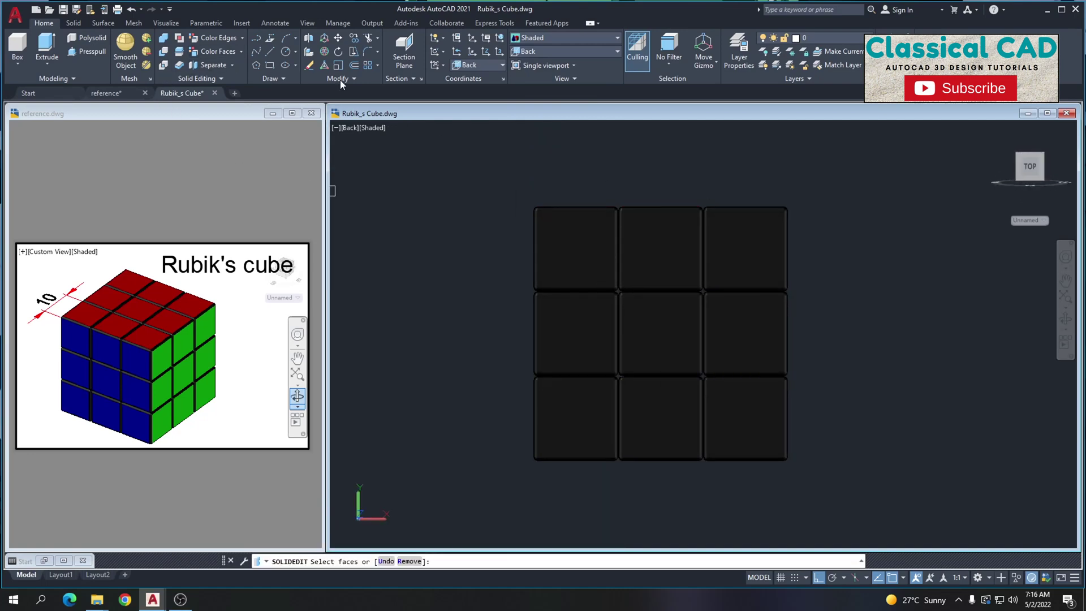
click(582, 241)
key(Return)
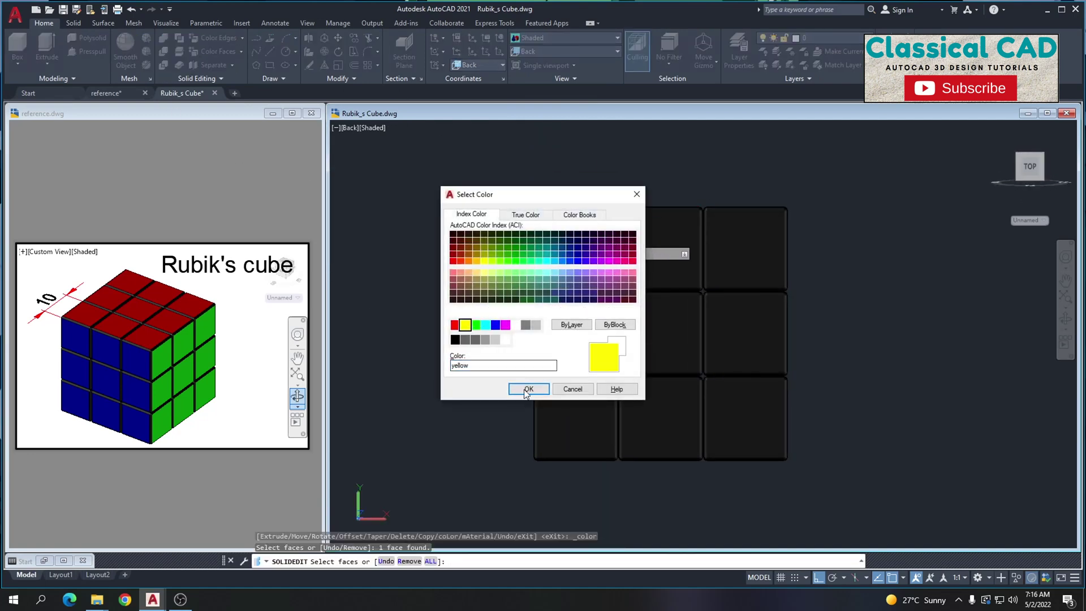
click(528, 389)
key(Escape)
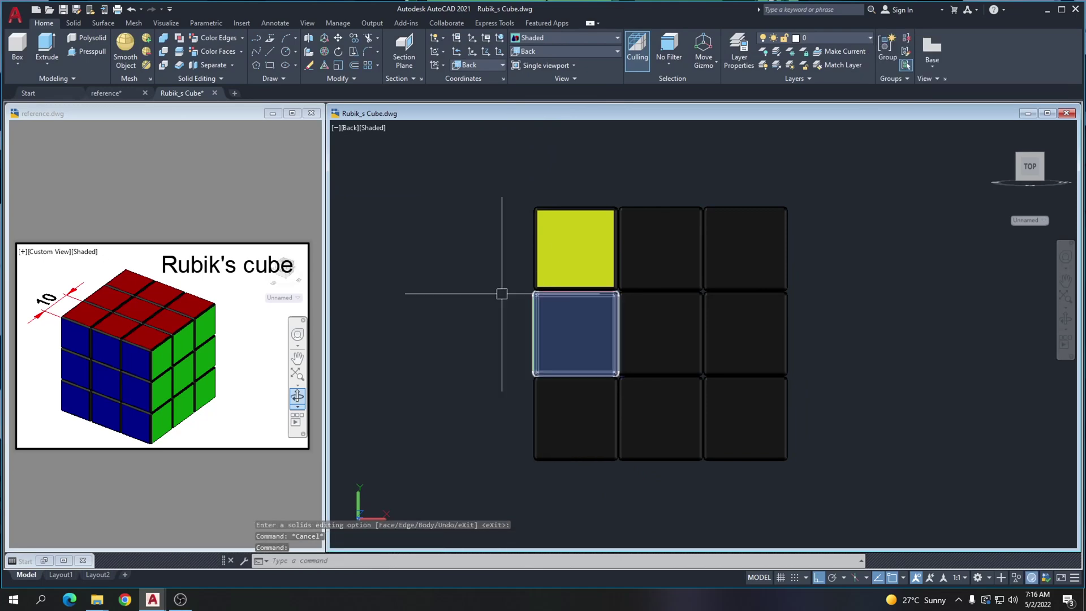
Color the back face of the middle-layer cube in the green-side column yellow
click(205, 51)
click(568, 335)
key(Return)
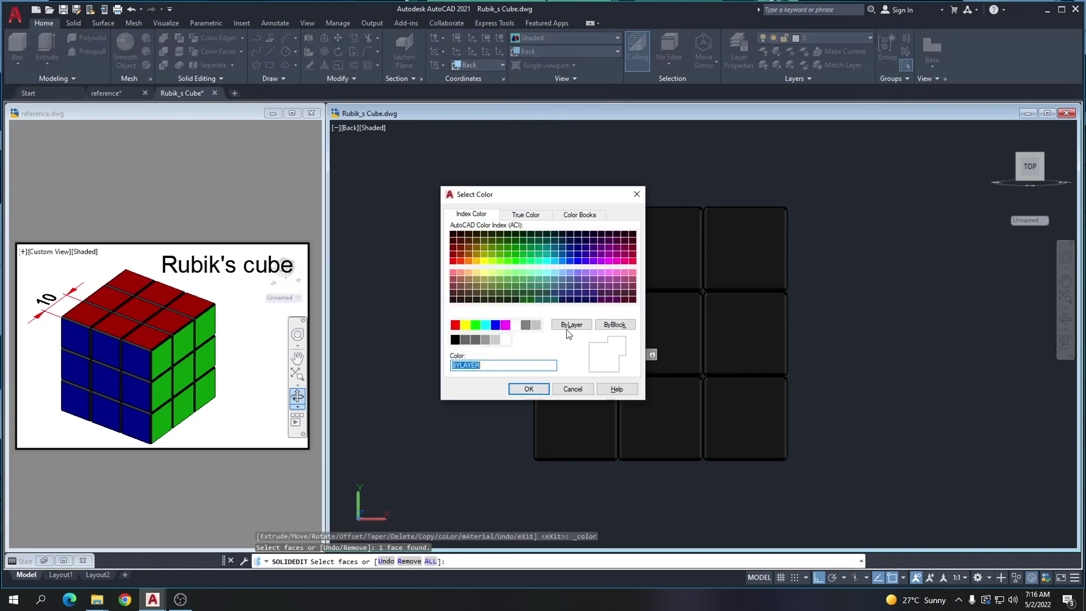
click(464, 324)
click(529, 388)
key(Return)
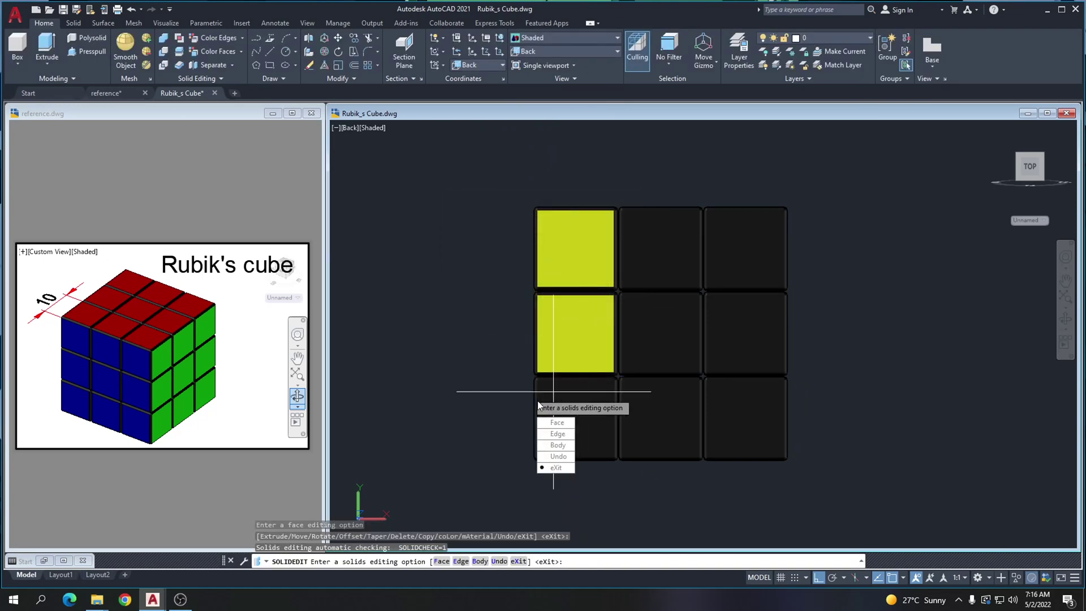
key(Return)
key(Return)
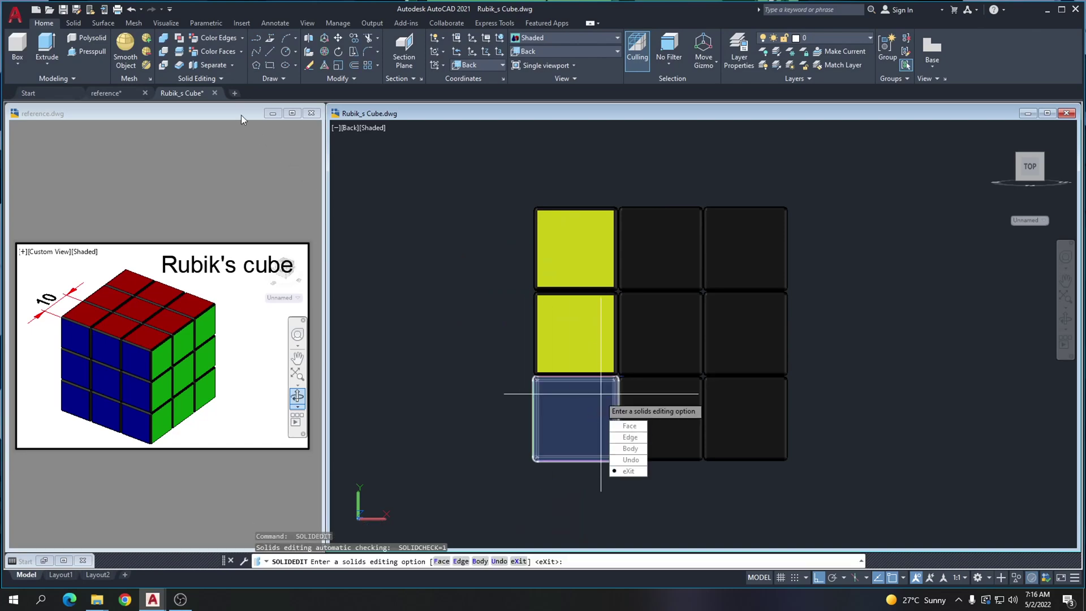
Color the back face of the bottom-layer cube in the green-side column yellow
click(215, 51)
click(560, 408)
key(Return)
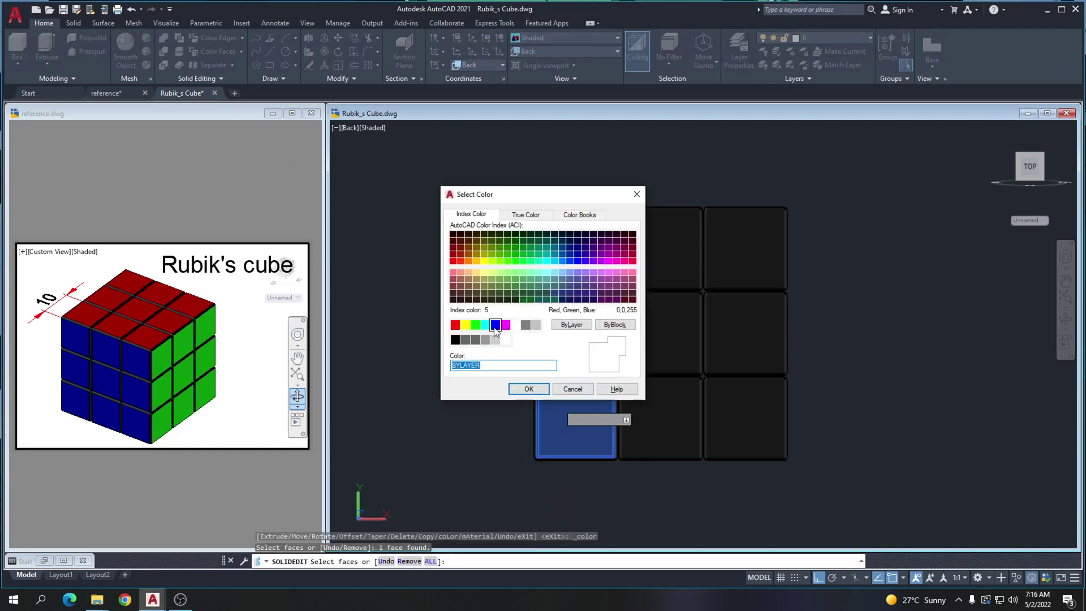
click(529, 391)
key(Return)
key(Escape)
Copy the middle-layer cube of the rear orange-side column 10 units toward the green side, into the back row's gap
shift+middle_drag(702, 335, 719, 403)
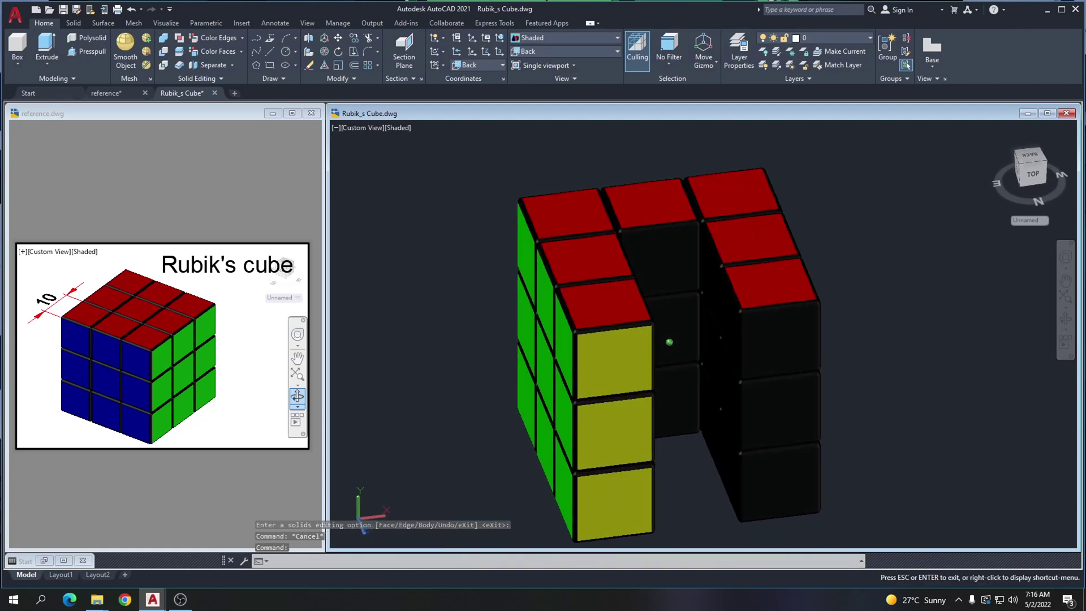
click(747, 403)
middle_drag(817, 396, 730, 397)
text(c)
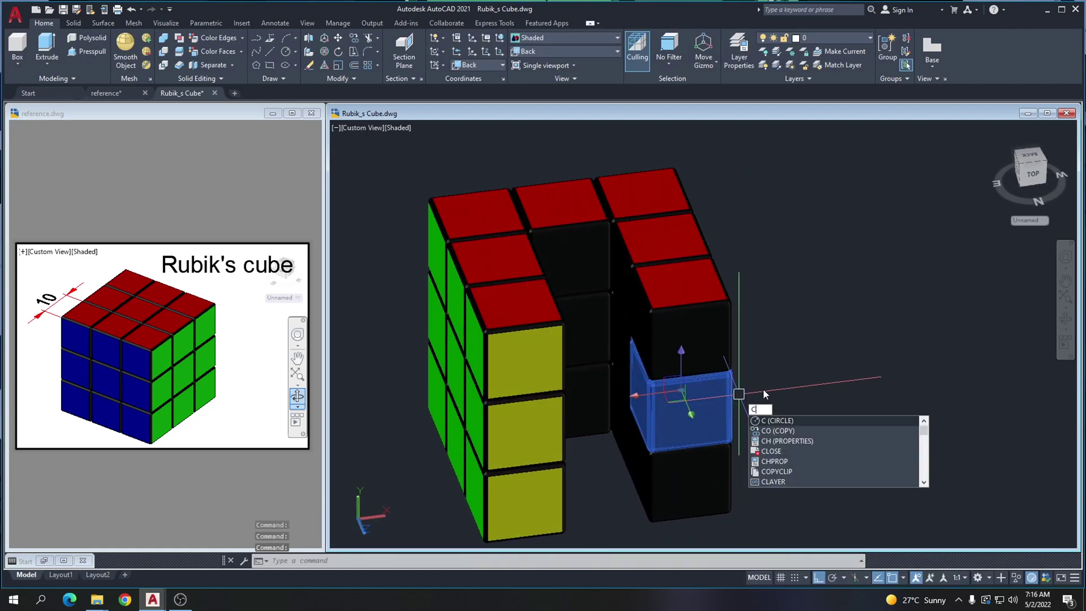
text(o)
key(Return)
click(818, 355)
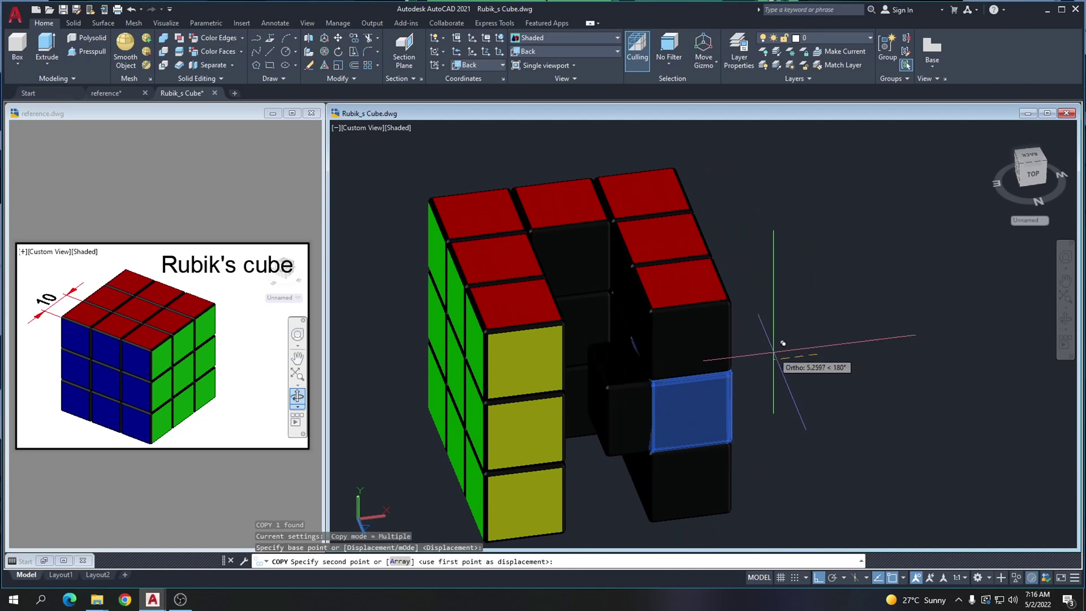
key(Escape)
Show the properties of the newly copied middle-layer cube in the back row
click(639, 423)
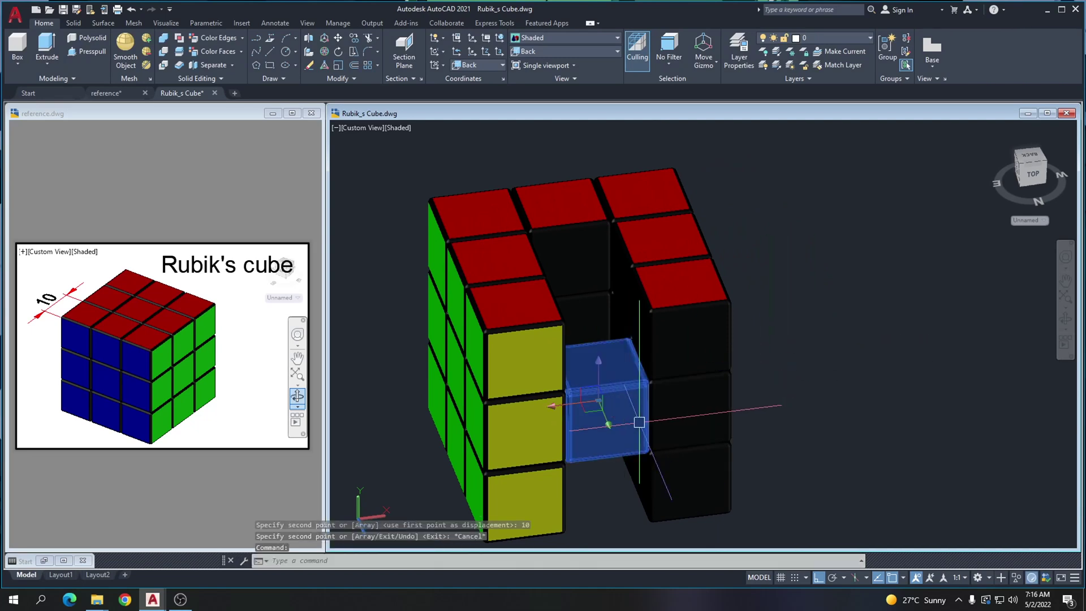
text(pr)
key(Return)
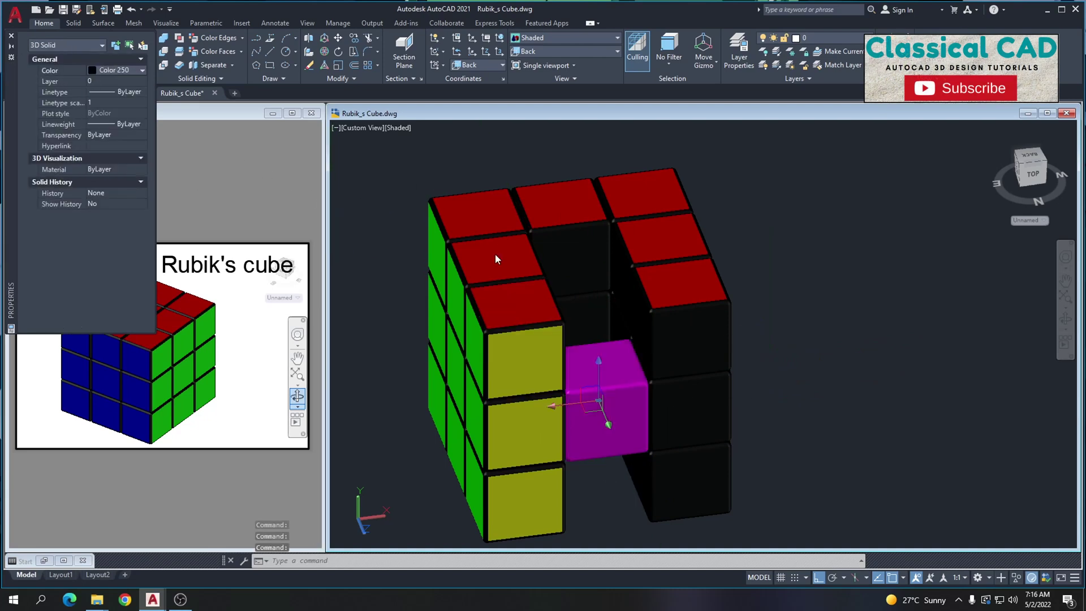
key(Escape)
shift+middle_drag(830, 327, 743, 343)
click(520, 422)
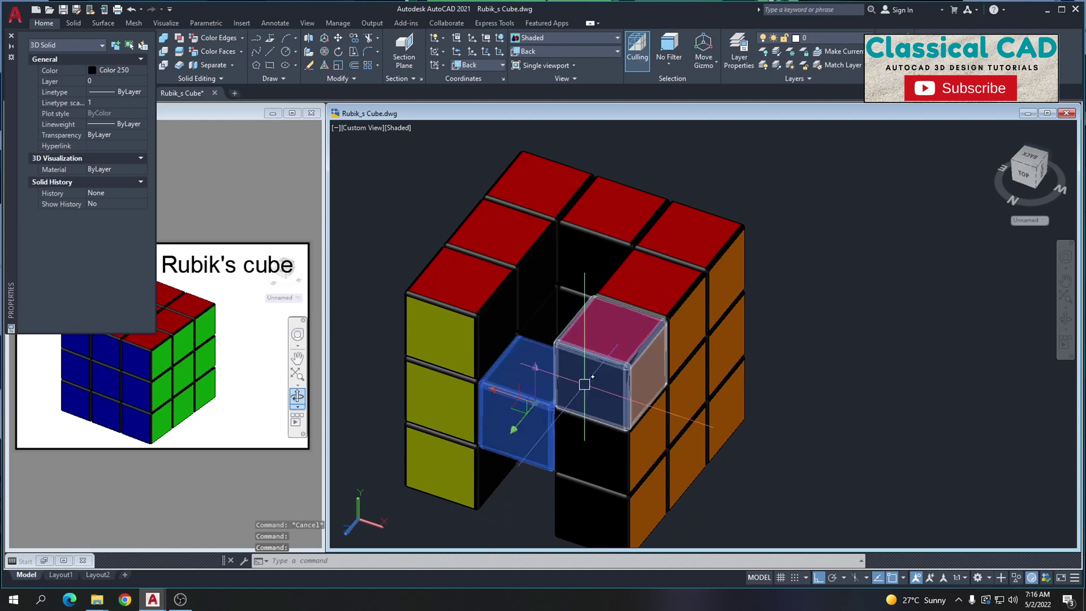
middle_drag(584, 384, 535, 406)
text(m)
key(Return)
key(Return)
key(Escape)
Move the newly copied middle-layer cube 10 units inward from the back row into the core
click(485, 421)
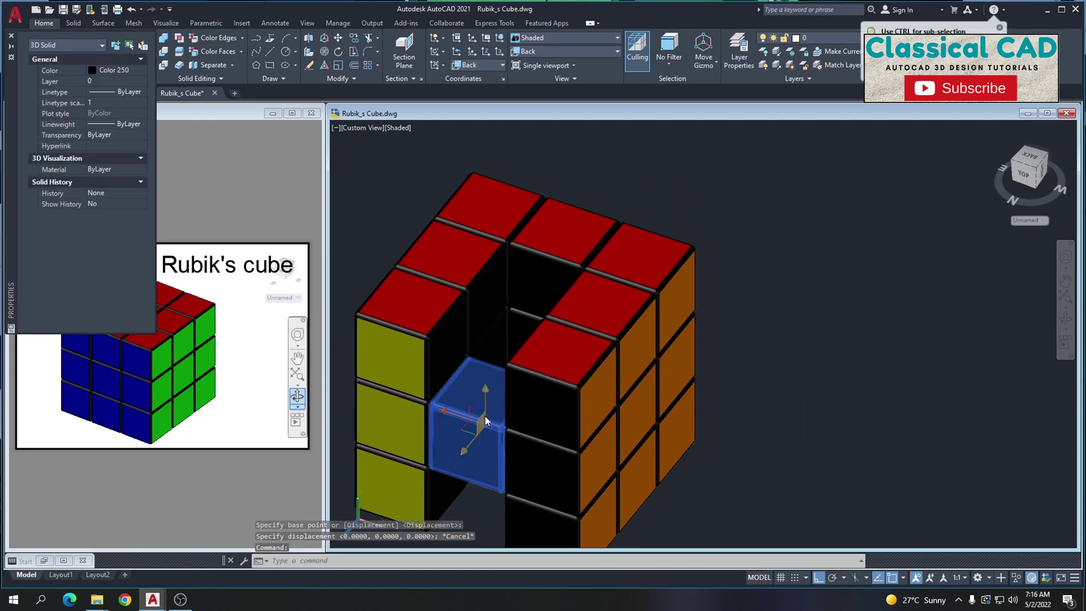
text(m)
key(Return)
click(786, 323)
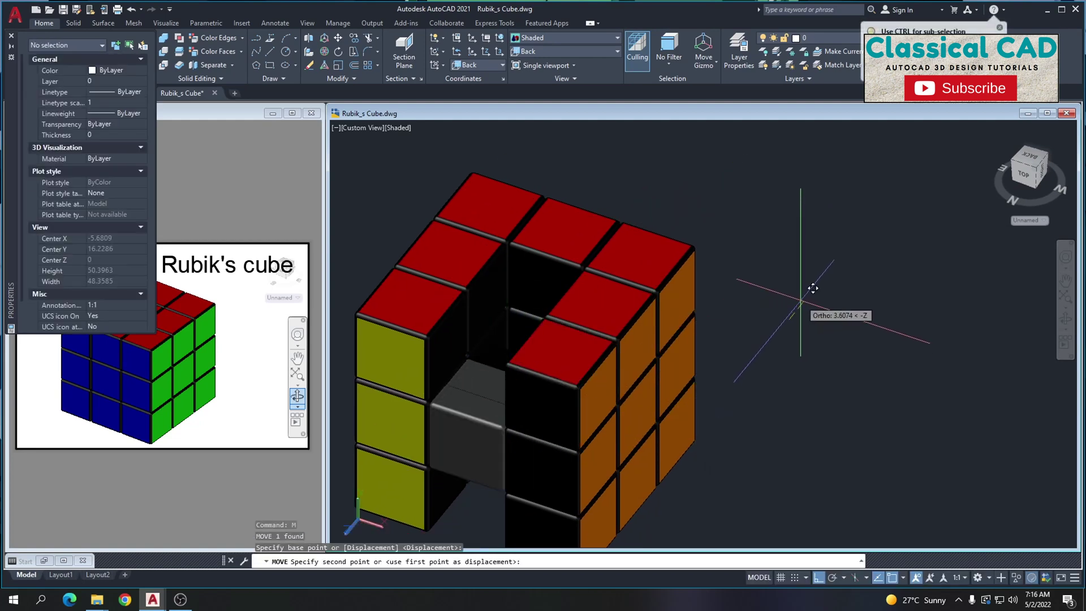
text(10)
key(Return)
Copy the top-layer, middle-row cube on the orange side 10 units toward the green side, into the top layer's center gap
shift+middle_drag(668, 349, 719, 391)
shift+middle_drag(704, 350, 689, 296)
click(583, 287)
text(co)
key(Return)
click(736, 207)
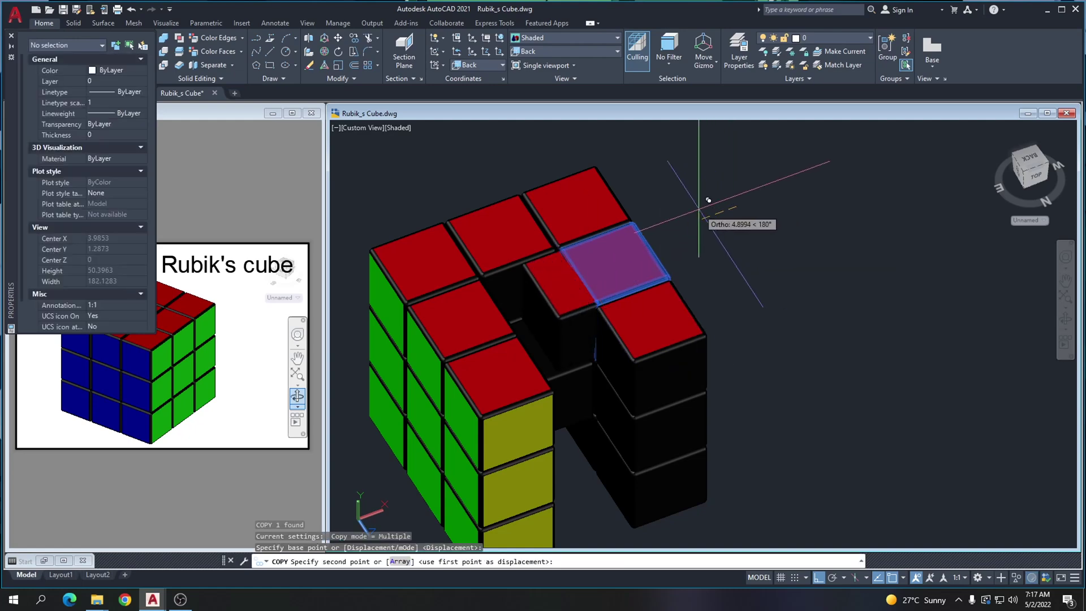
key(Escape)
Move the new top-layer center cube 10 units upward, out of the layer
shift+middle_drag(757, 335, 552, 375)
click(510, 324)
text(m)
key(Return)
click(786, 291)
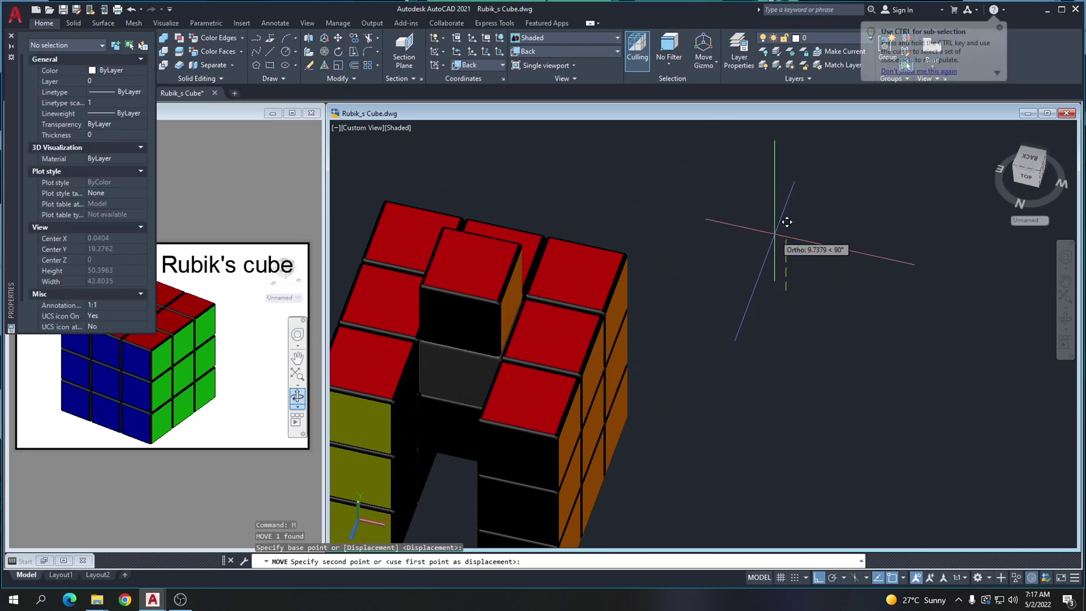
key(Escape)
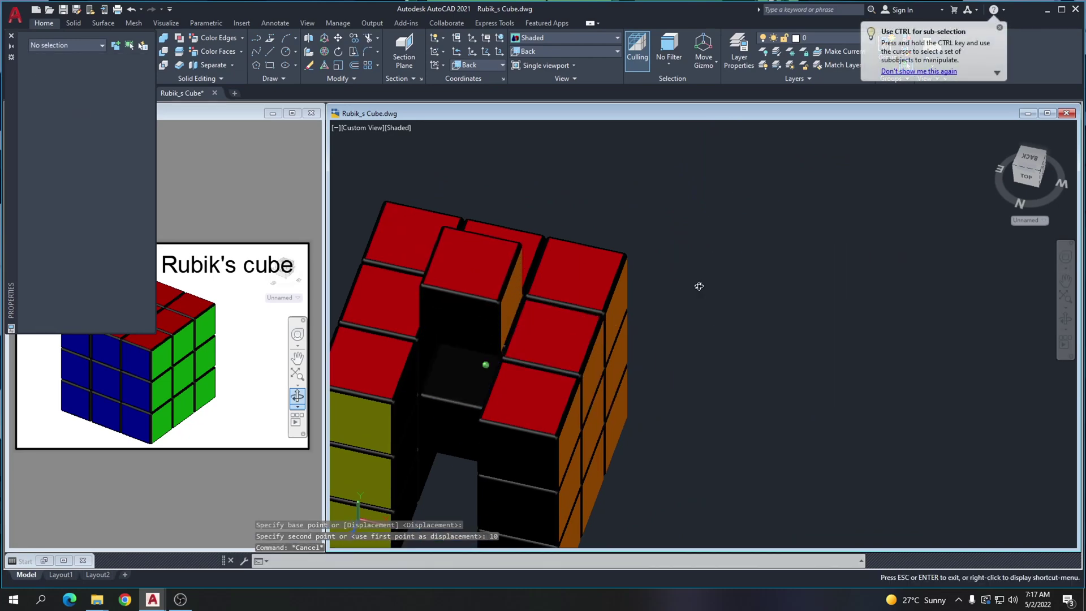
Close the Properties palette
shift+middle_drag(699, 284, 487, 249)
middle_drag(741, 264, 915, 266)
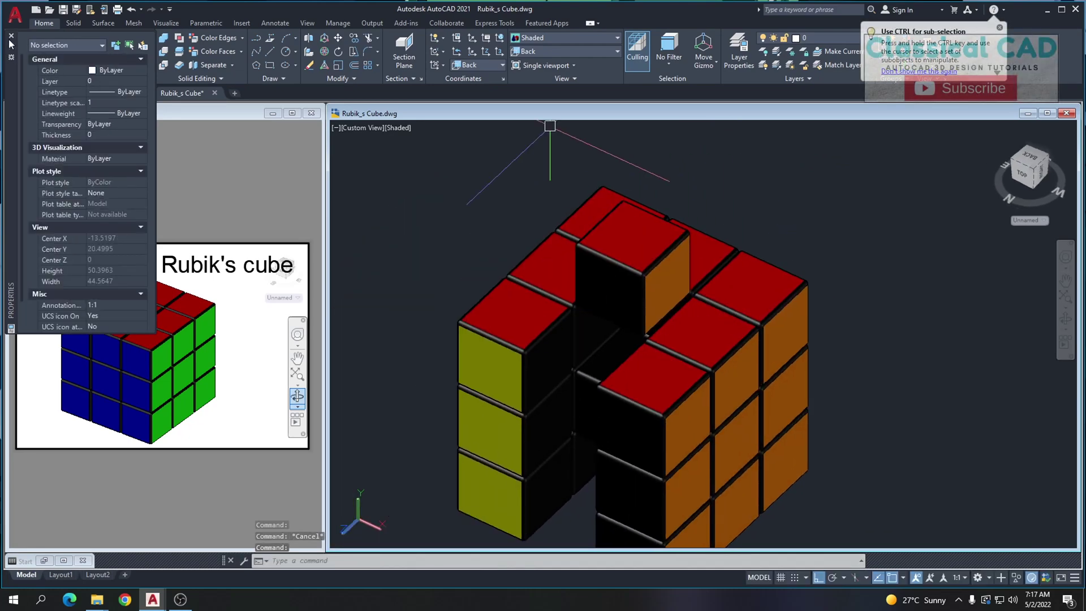
click(11, 36)
click(226, 52)
click(664, 275)
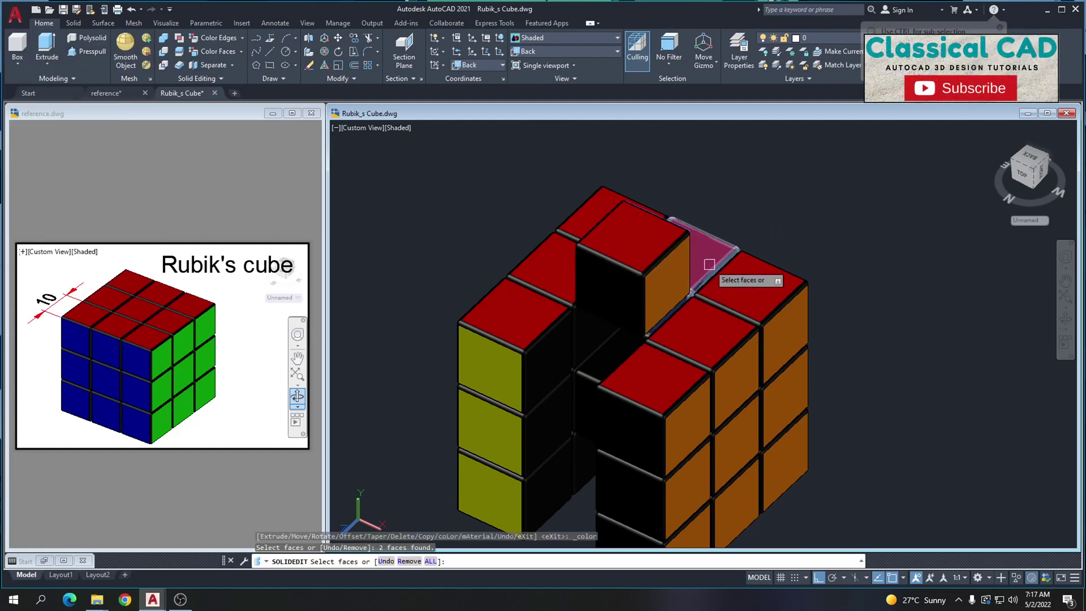
click(673, 278)
key(Escape)
key(Escape)
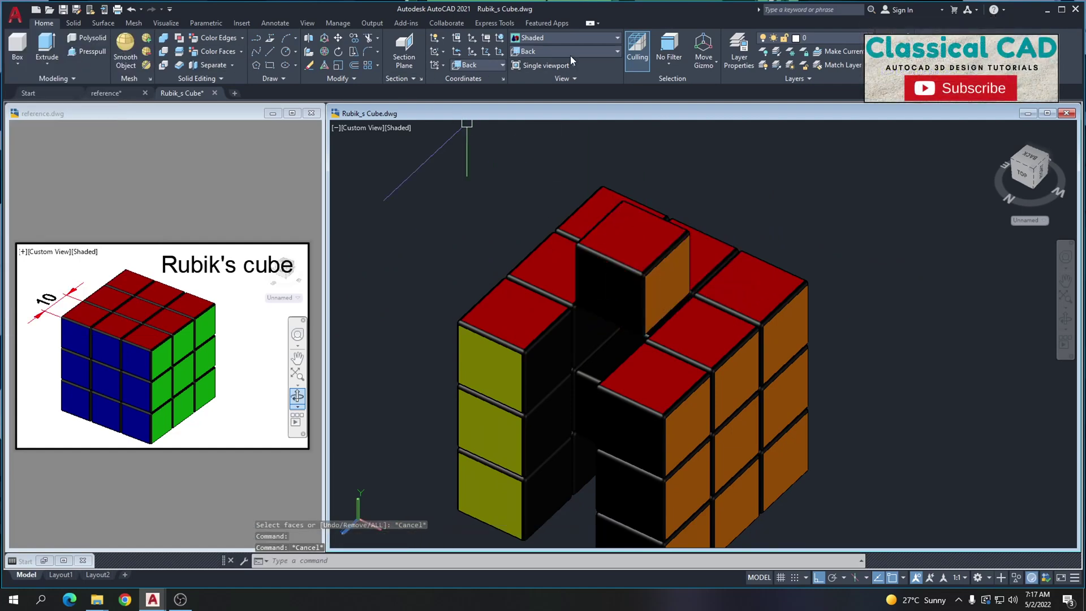
In the Left view, color the orange-side face of the raised cube black (color 250)
shift+middle_drag(693, 240, 544, 149)
click(552, 52)
click(548, 103)
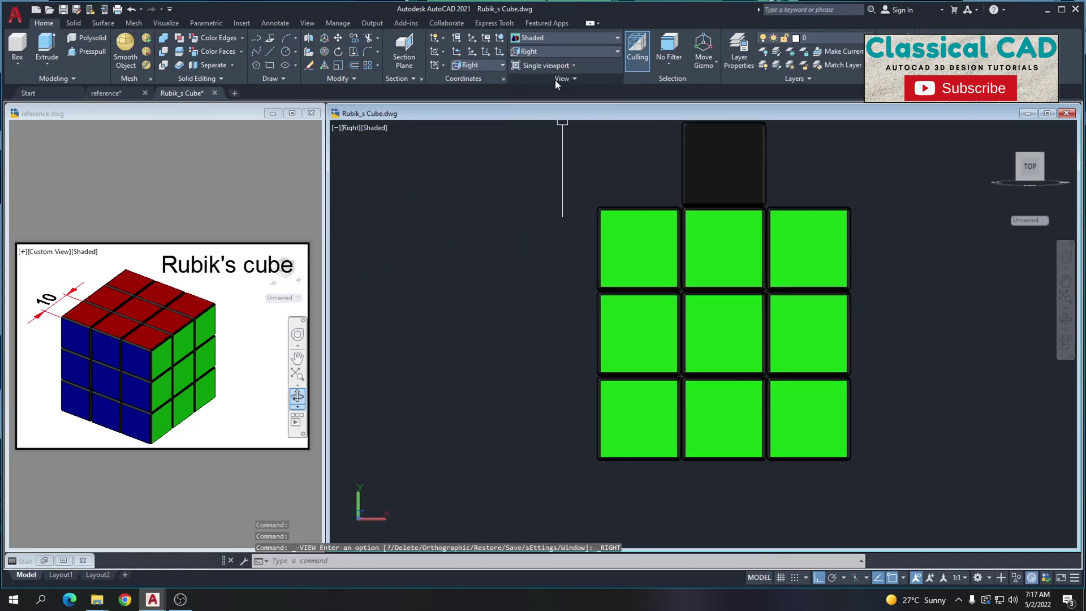
click(575, 51)
click(532, 99)
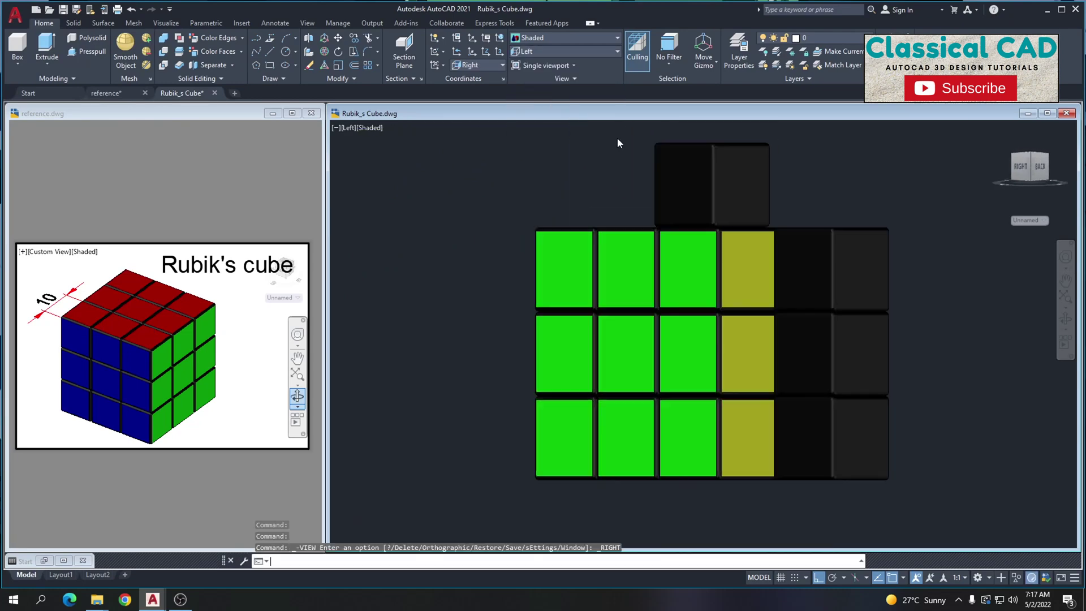
click(212, 54)
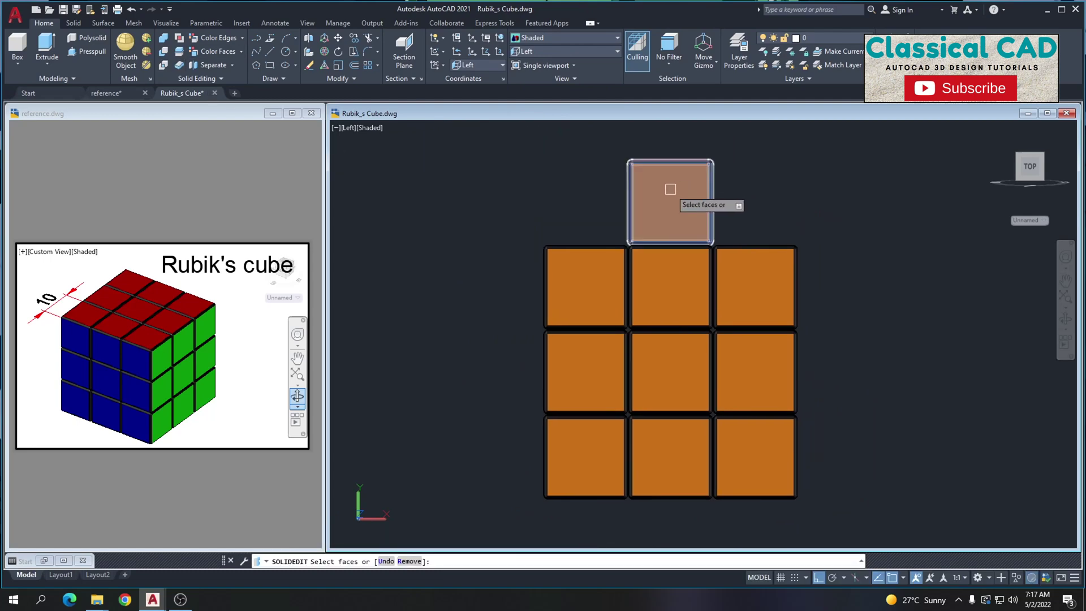
click(669, 196)
key(Return)
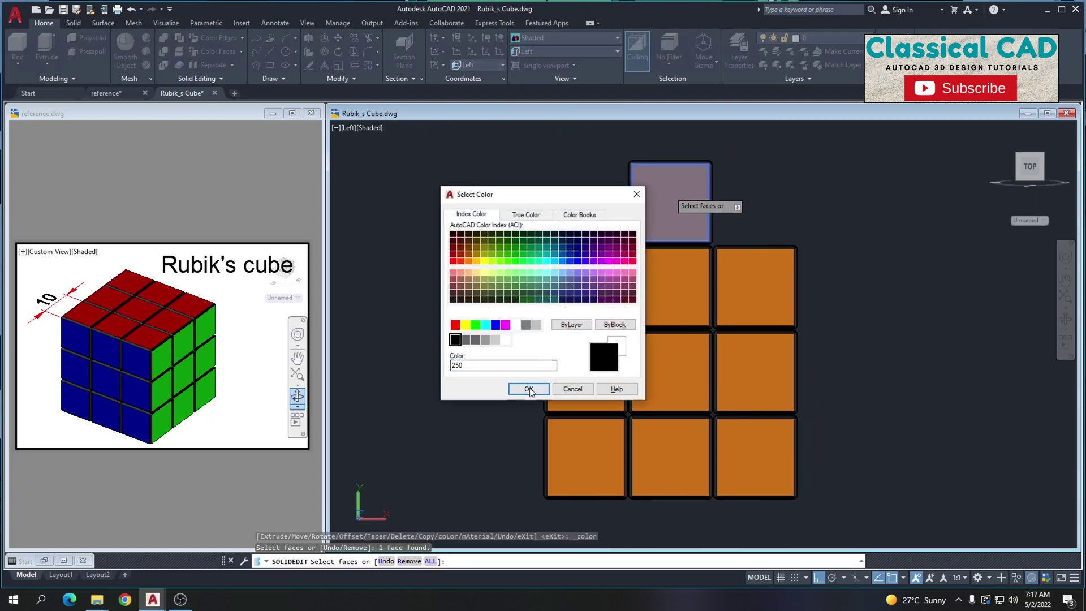
click(530, 391)
key(Escape)
key(Escape)
key(Escape)
Move the raised cube 10 units down into the top layer's center
shift+middle_drag(675, 317, 1054, 372)
shift+middle_drag(872, 356, 821, 368)
click(729, 266)
middle_drag(846, 271, 822, 330)
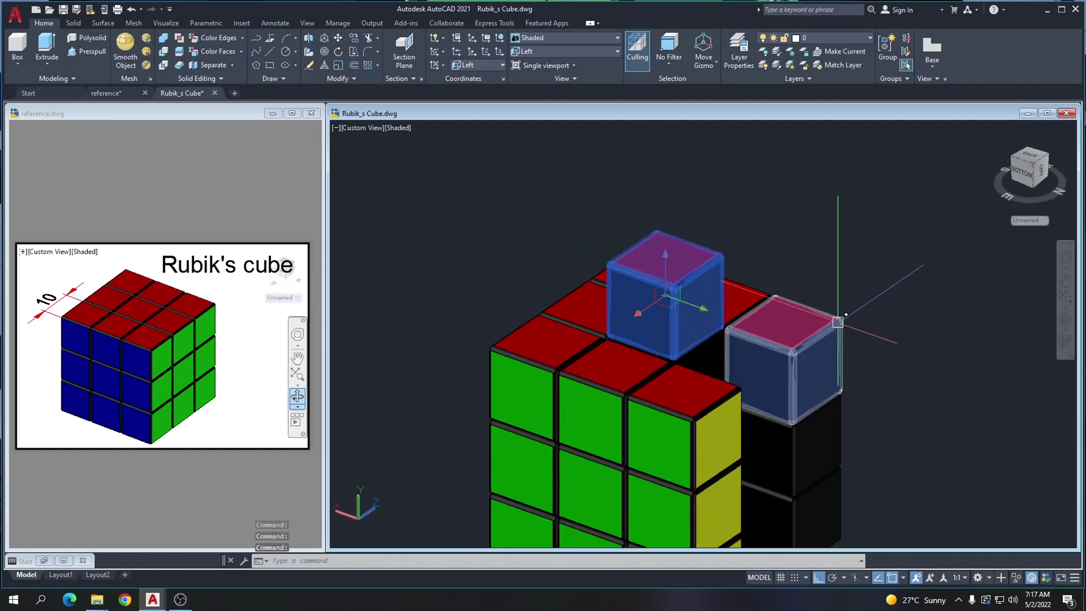
text(m)
key(Return)
click(854, 243)
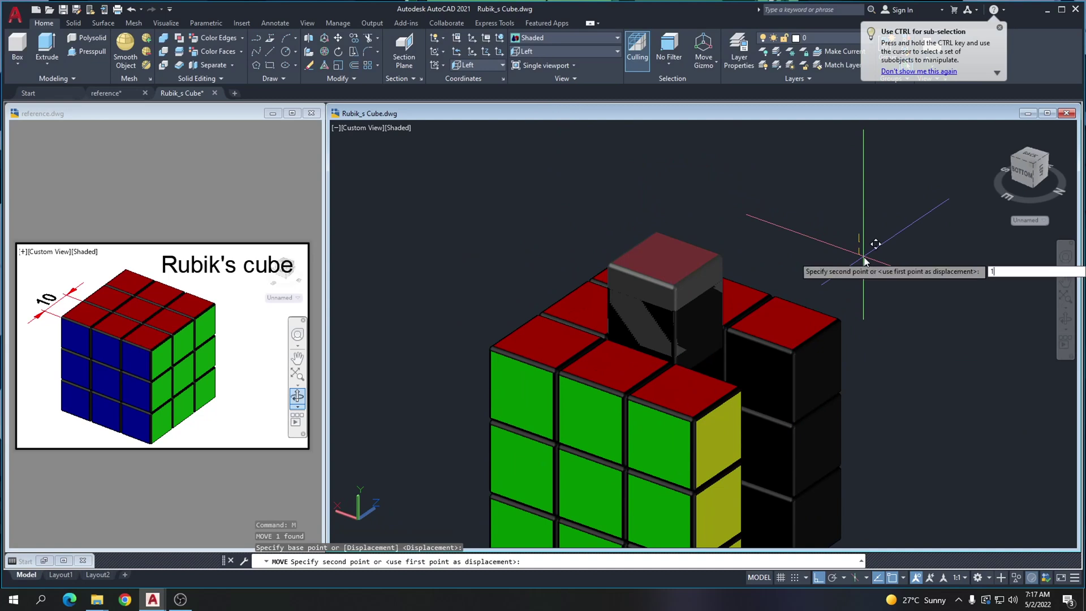
text(0)
key(Return)
key(Escape)
Copy the top-layer center cube 10 units toward the back, into the top layer's back-row gap
shift+middle_drag(840, 362, 832, 392)
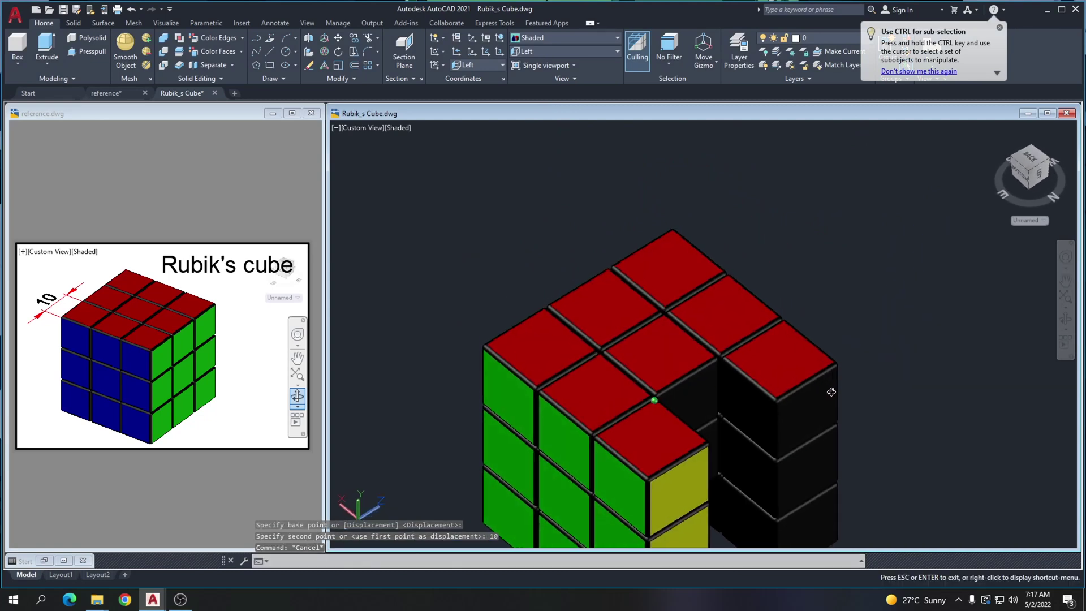
click(701, 390)
text(co)
key(Return)
click(840, 286)
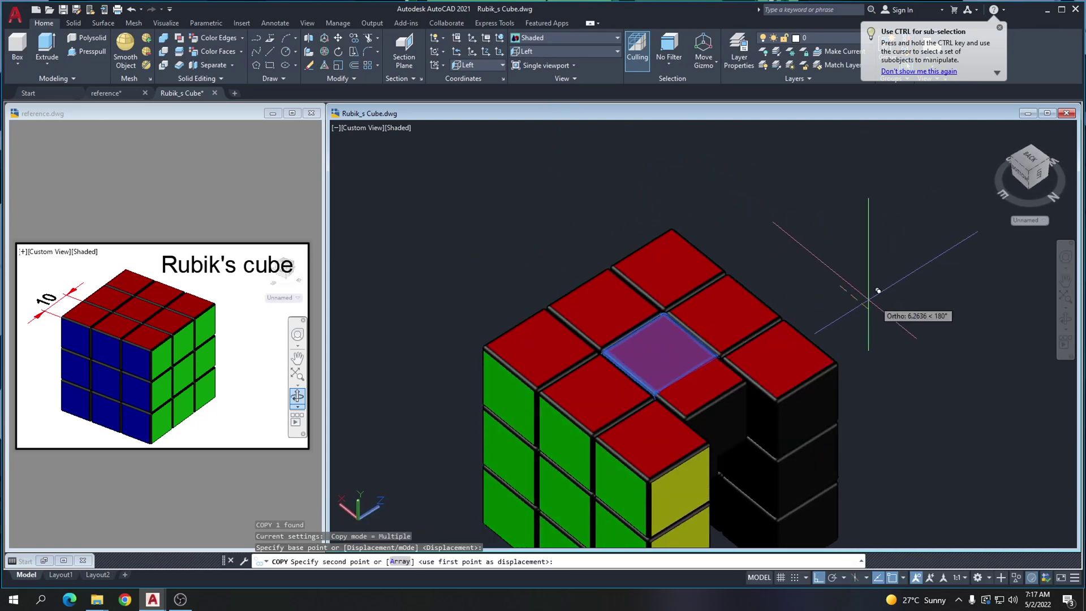
key(Return)
key(Escape)
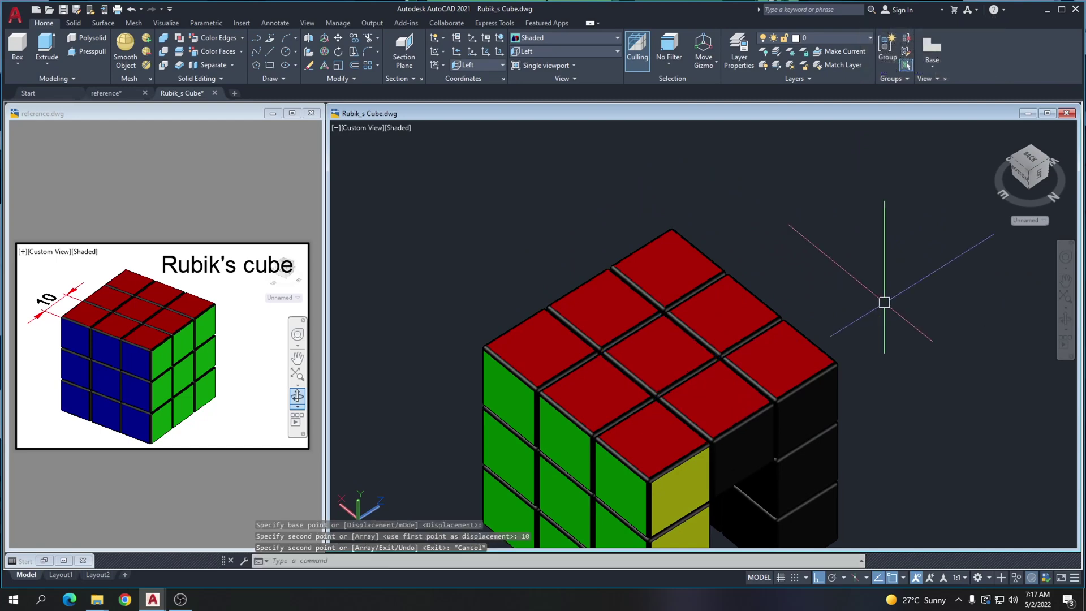
Copy the core cube 10 units downward, into the bottom layer's center gap
shift+middle_drag(885, 407, 864, 327)
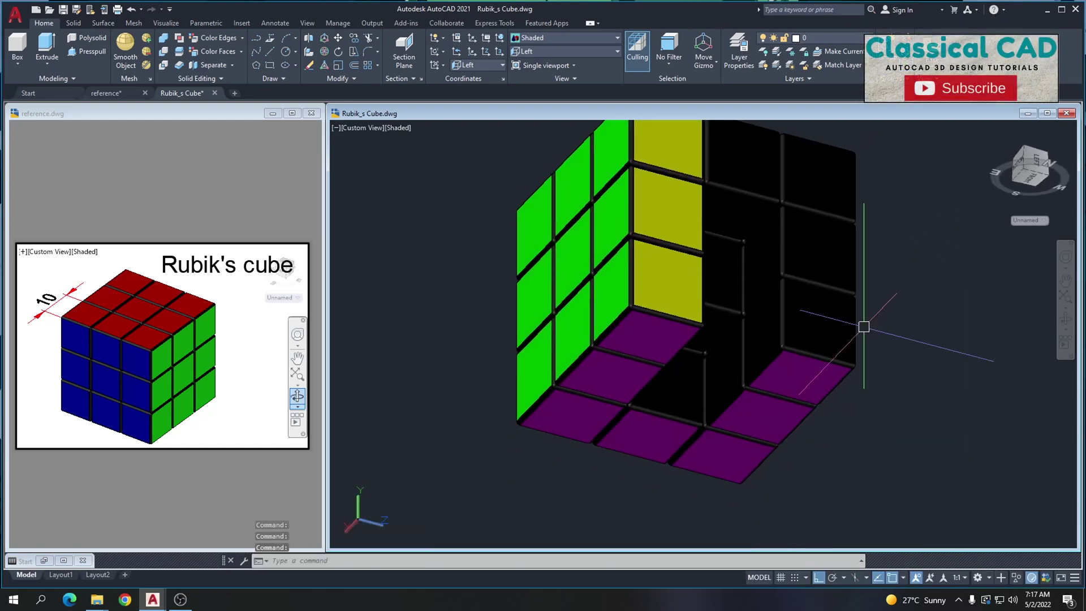
key(Escape)
click(740, 423)
middle_drag(832, 474, 690, 473)
click(568, 327)
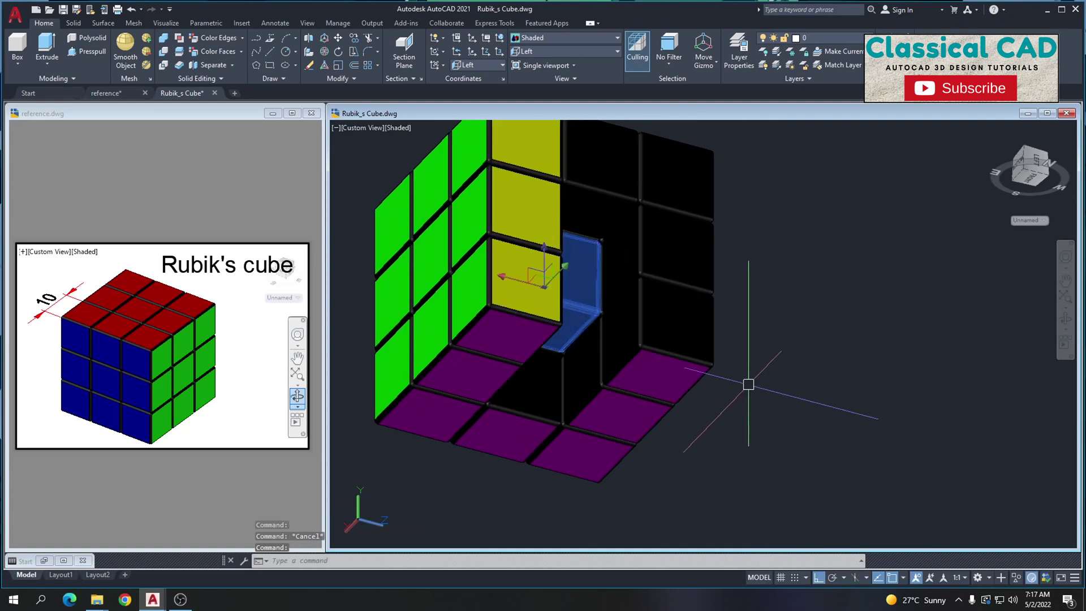
text(co)
key(Return)
click(805, 348)
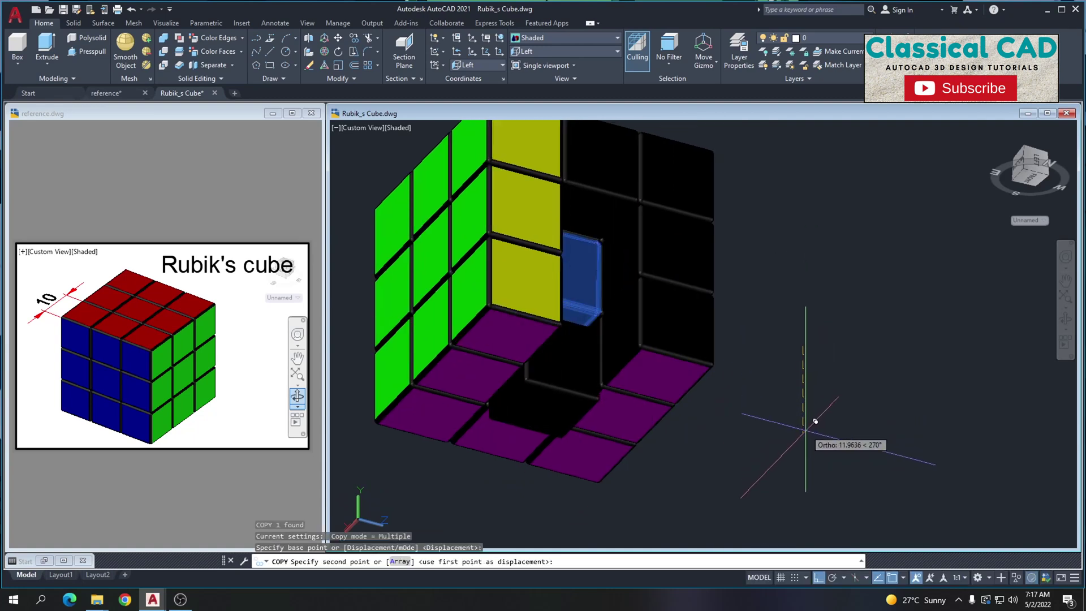
key(Return)
key(Escape)
In the Bottom view, color the bottom face of the bottom-layer center cube magenta
click(533, 356)
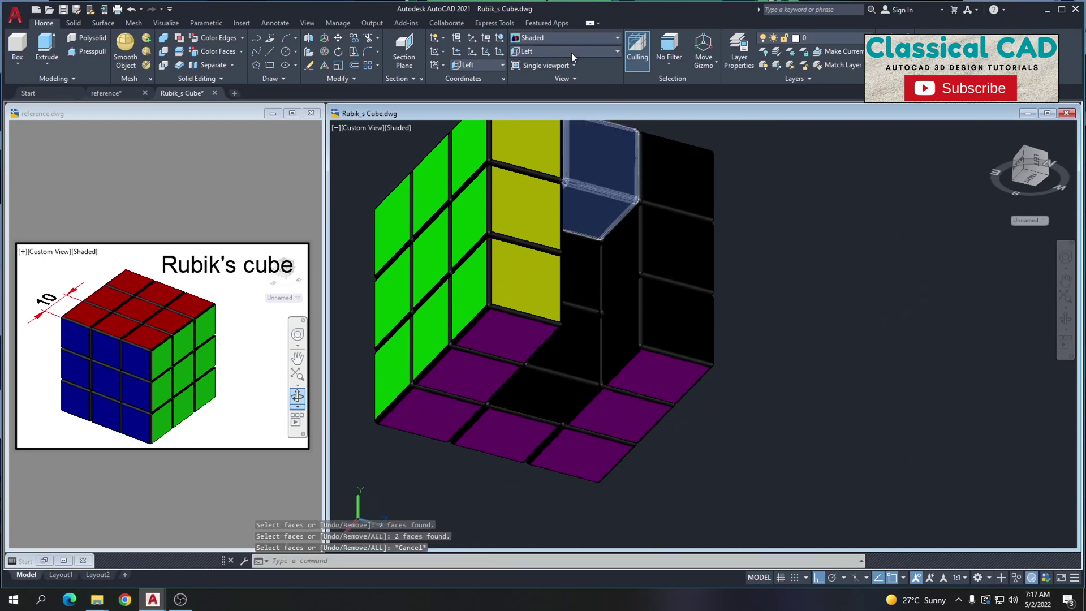
click(571, 53)
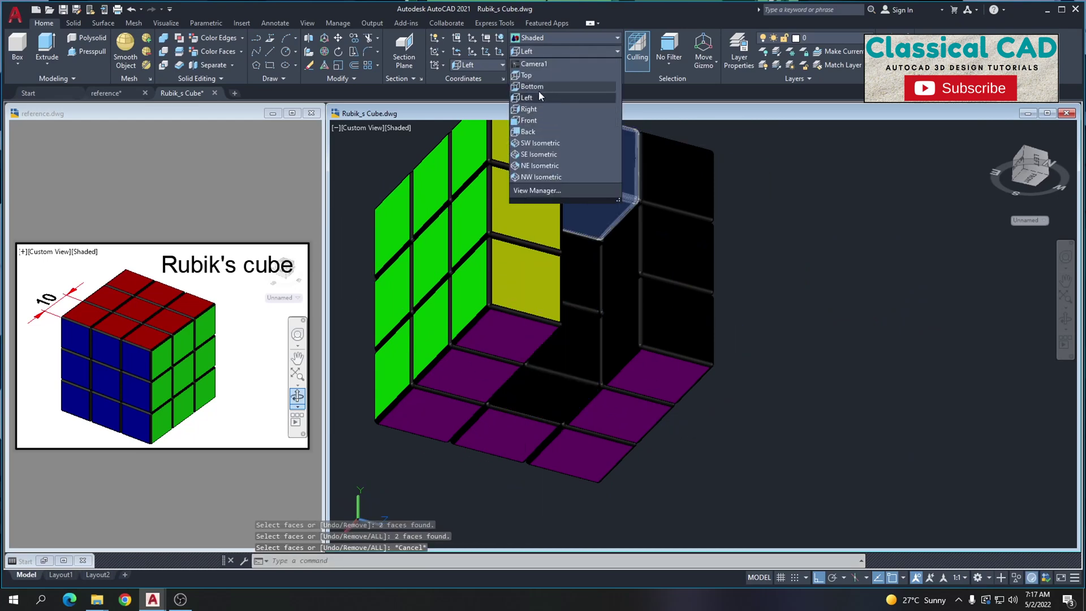
click(539, 86)
click(169, 64)
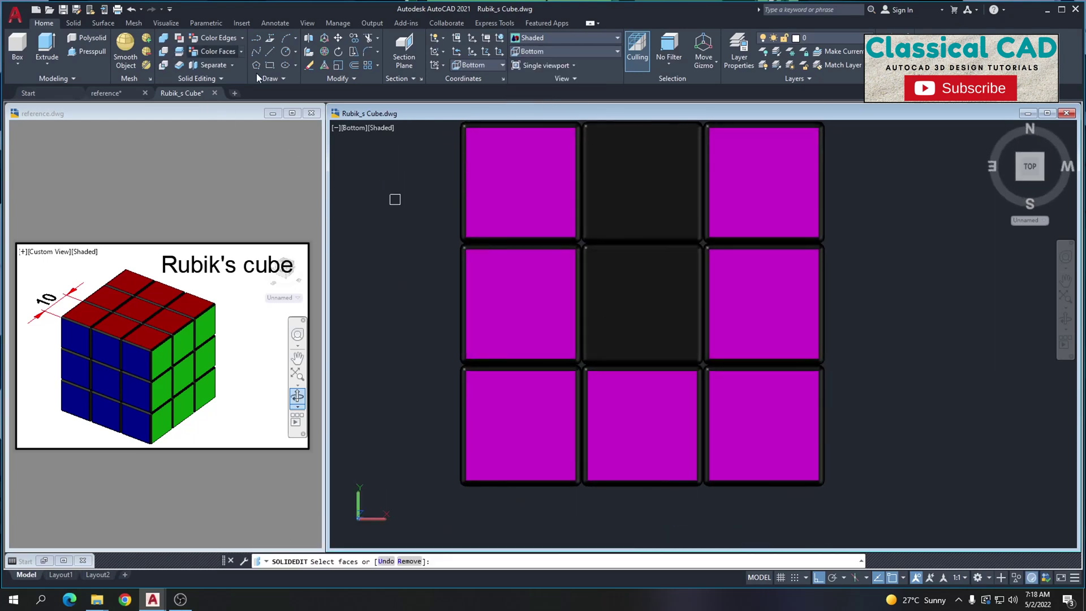
click(626, 316)
key(Return)
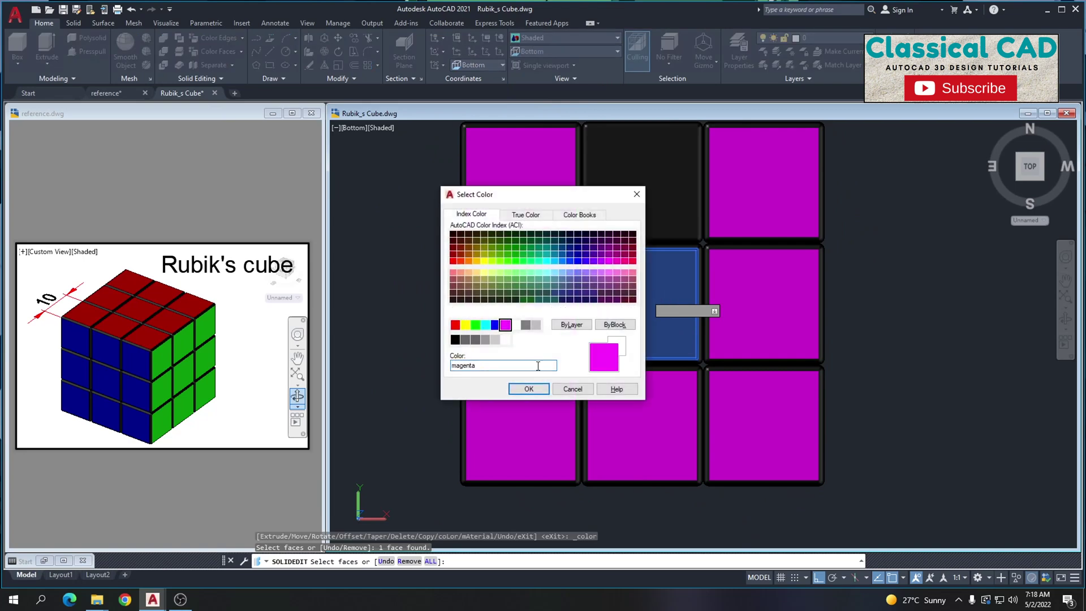
click(546, 390)
key(Escape)
key(Escape)
key(Escape)
Copy the bottom-layer rear corner cube on the orange side 10 units toward the green side, into the back row's gap
shift+middle_drag(614, 275, 840, 365)
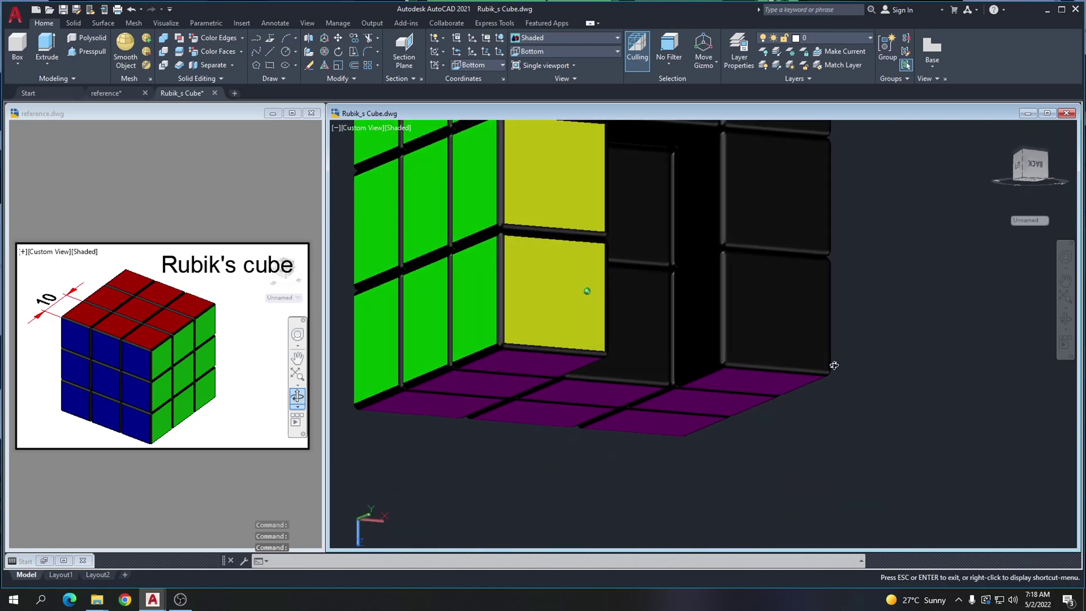
click(779, 397)
text(co)
key(Return)
click(724, 480)
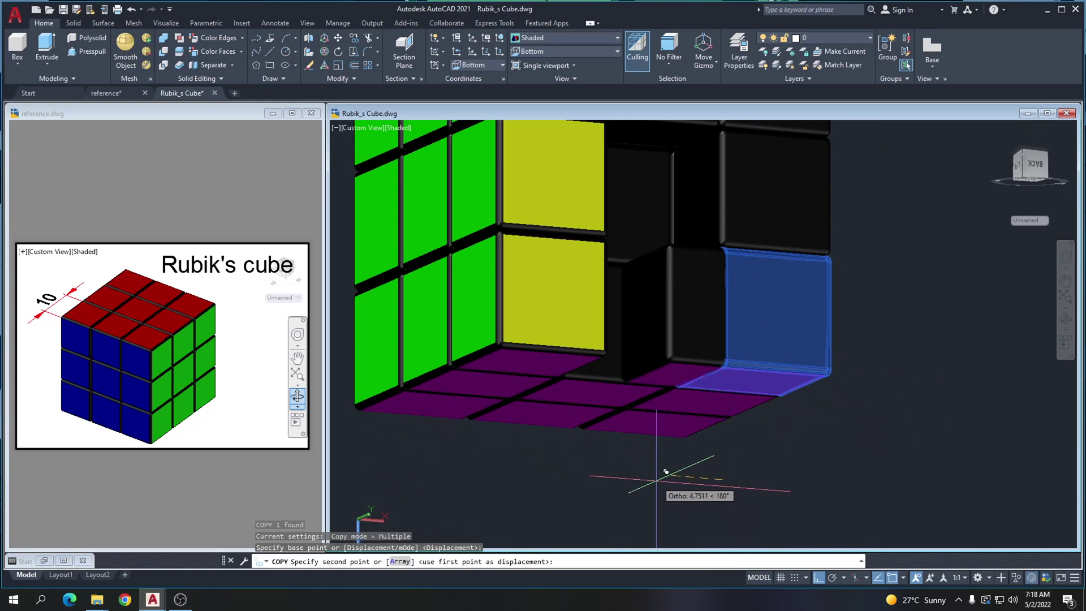
text(10)
key(Return)
key(Escape)
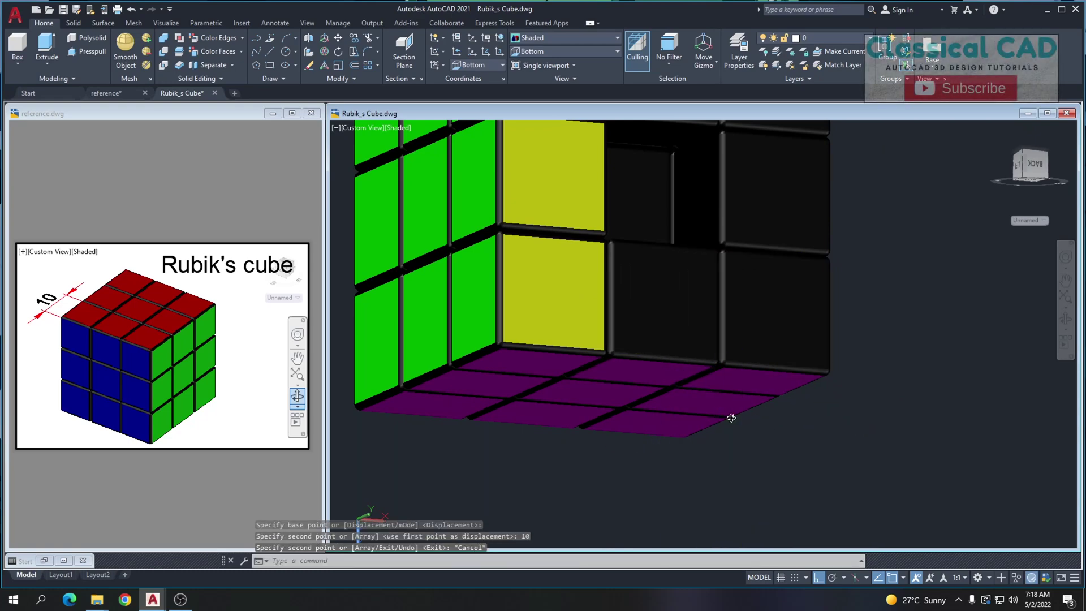
Move the newly copied bottom-layer cube 10 units outward from the back of the cube
shift+middle_drag(758, 435, 638, 460)
click(609, 379)
key(Escape)
click(486, 382)
middle_drag(504, 490, 728, 430)
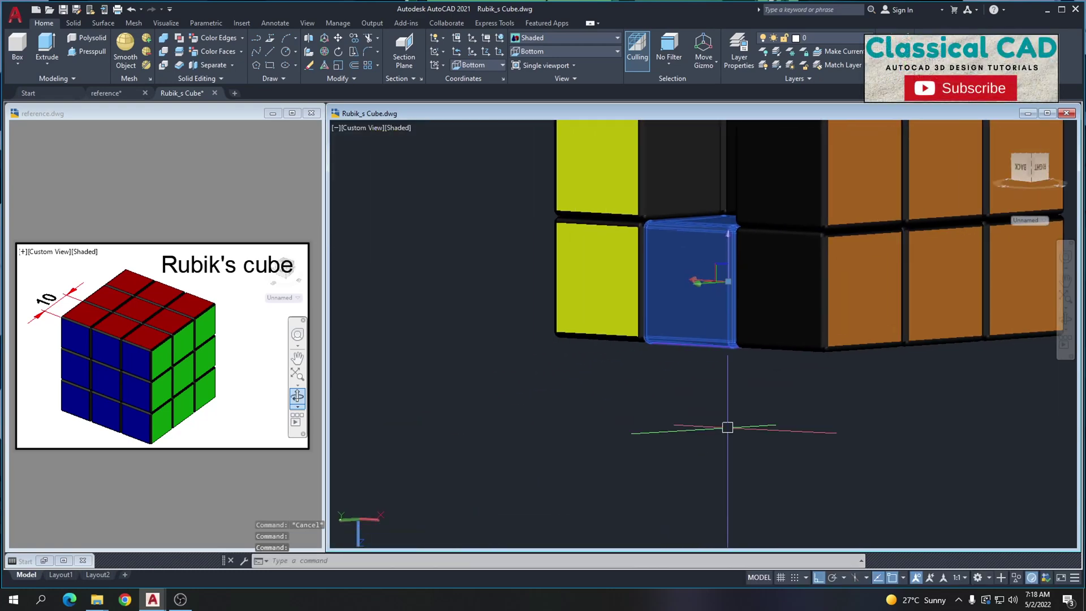
text(m)
key(Return)
click(686, 433)
text(1)
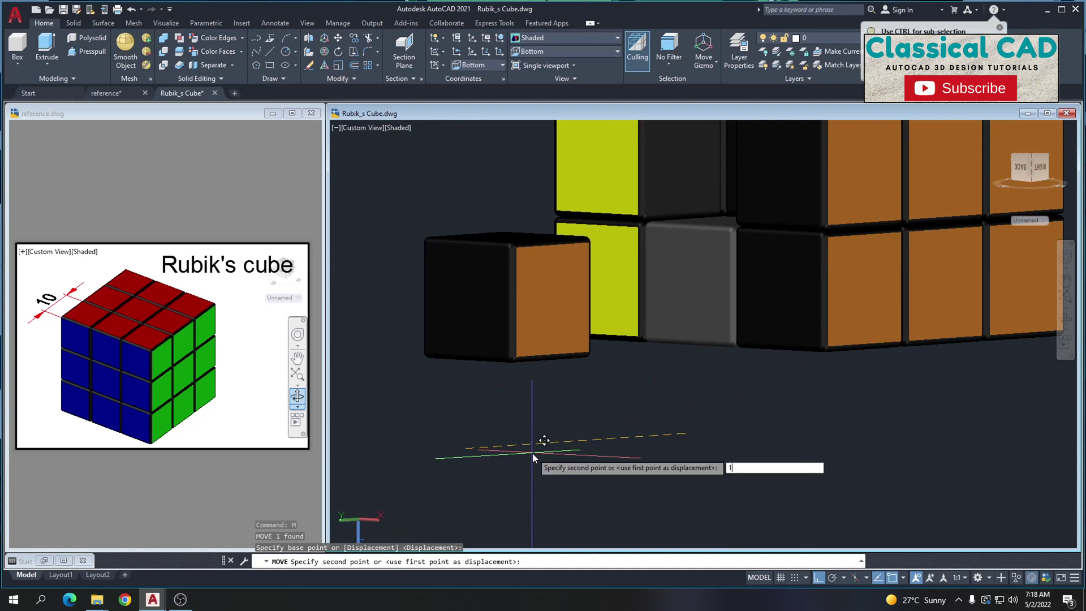
text(0)
key(Return)
key(Escape)
In the Left view, color the orange face of the protruding bottom-layer cube black, using color 250
click(622, 170)
click(558, 51)
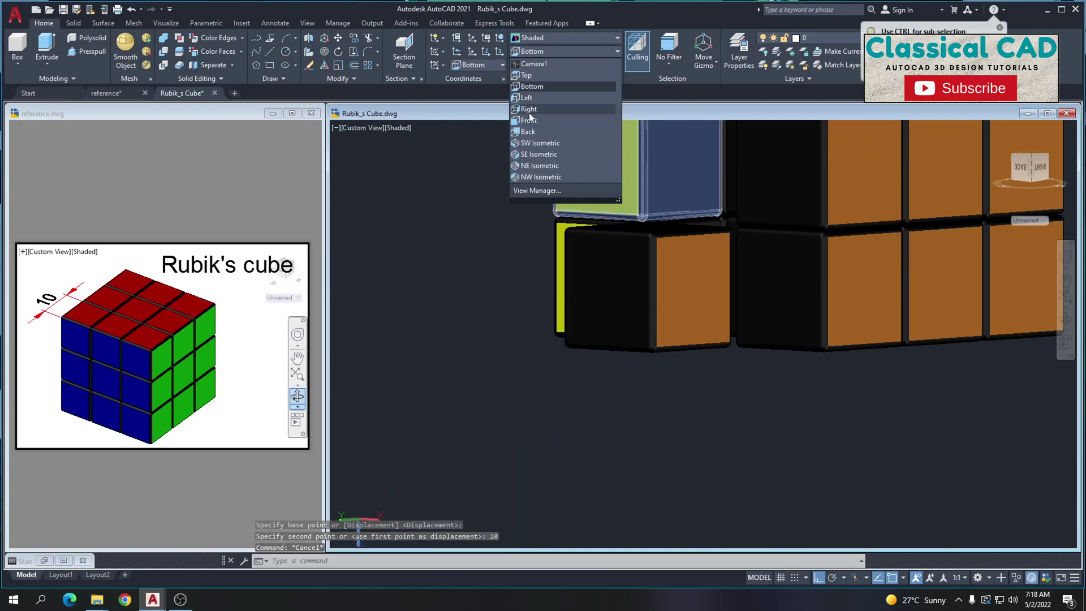
click(544, 97)
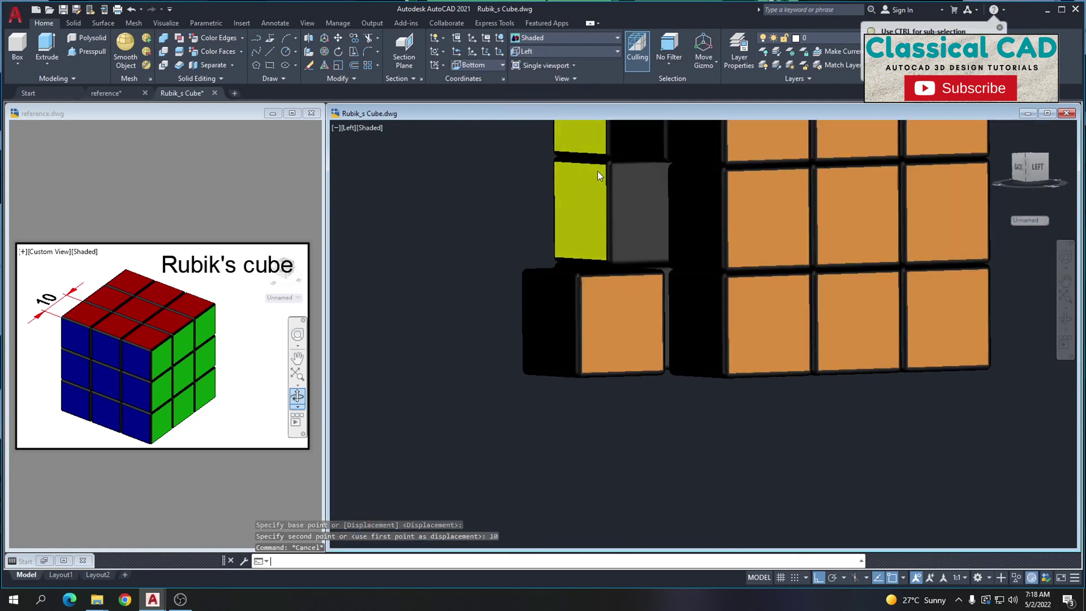
click(213, 54)
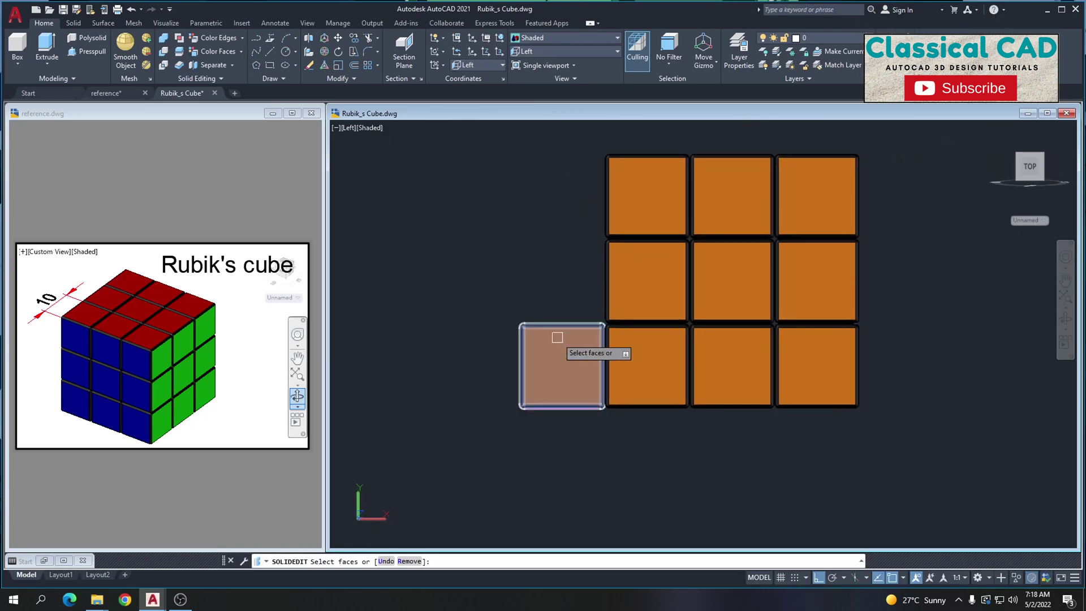
click(562, 362)
key(Return)
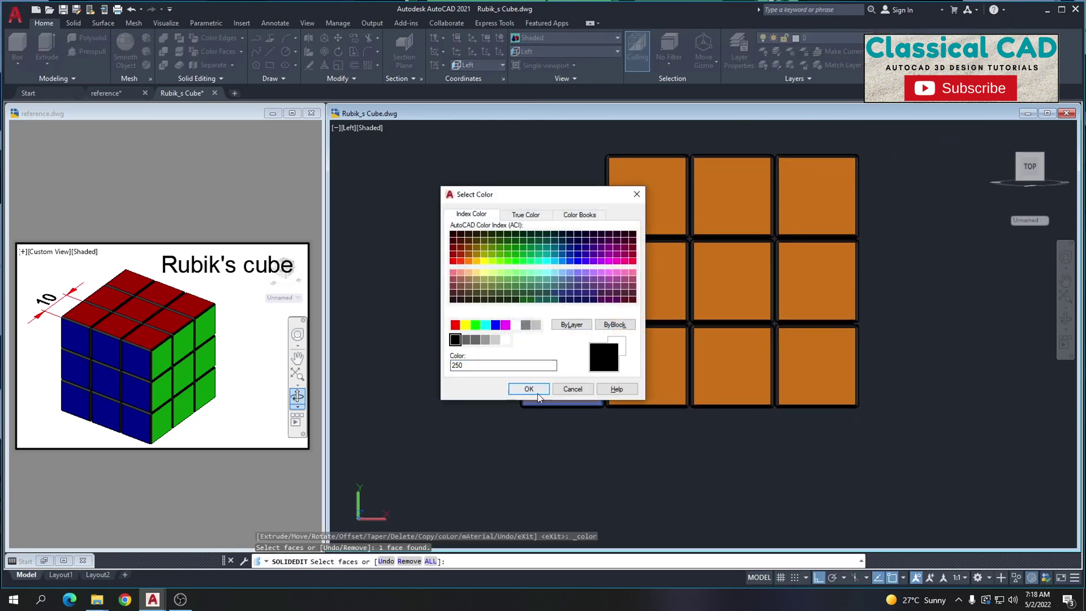
click(528, 389)
key(Escape)
Copy the protruding bottom-layer cube 10 units inward, into the gap in the back of the bottom layer
shift+middle_drag(606, 375, 792, 349)
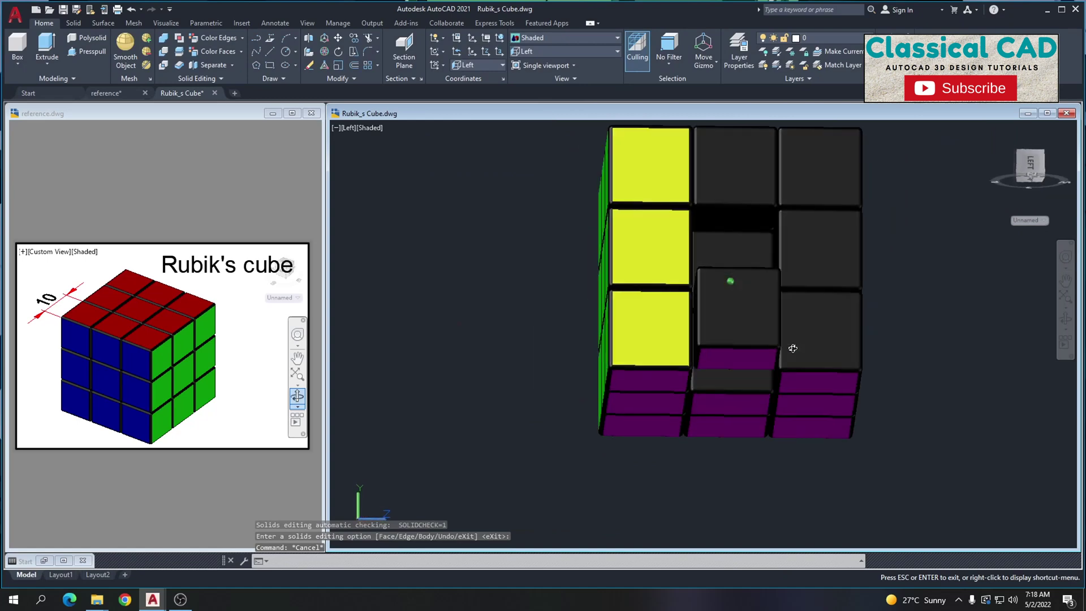
shift+drag(794, 349, 837, 344)
mouse_move(836, 344)
shift+middle_down()
mouse_move(837, 417)
mouse_move(842, 349)
shift+middle_up()
key(Escape)
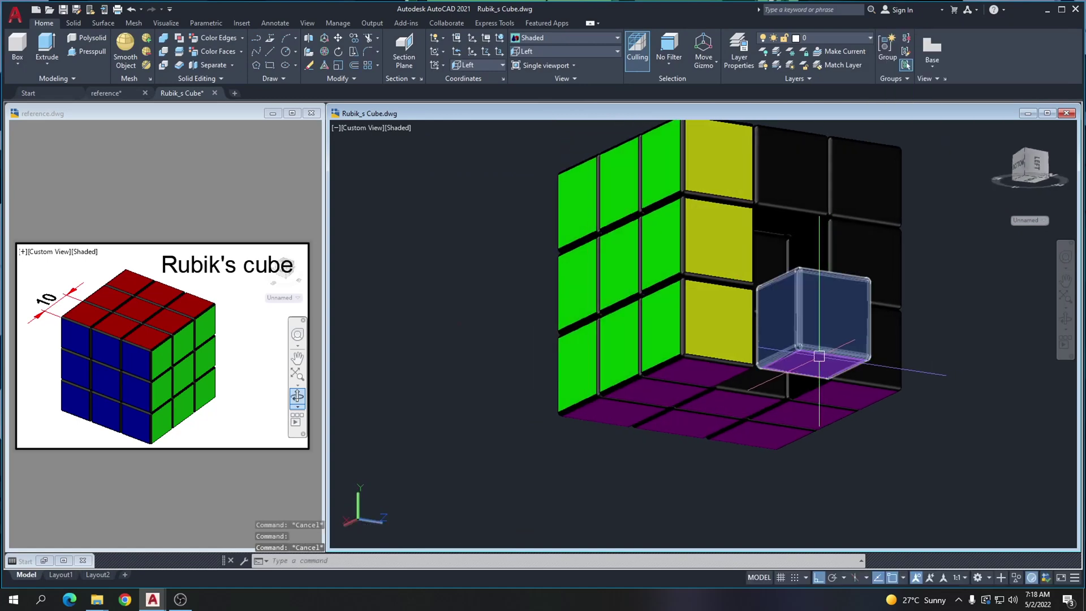
key(Return)
click(754, 468)
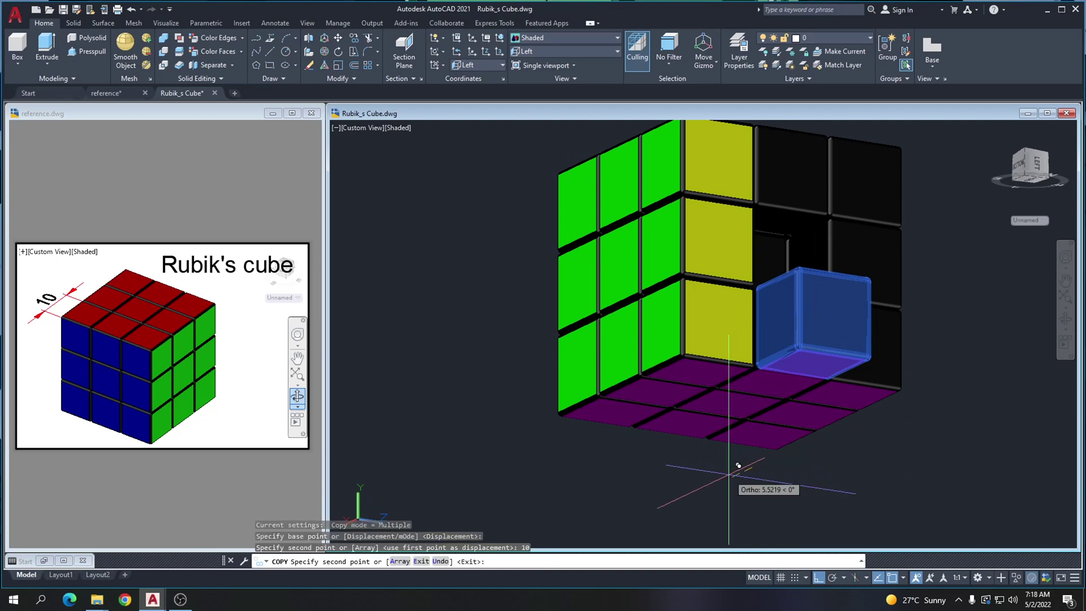
key(Escape)
Erase the leftover cube protruding from the back of the bottom layer
mouse_move(918, 397)
shift+middle_down()
mouse_move(900, 391)
mouse_move(915, 436)
mouse_move(922, 369)
mouse_move(963, 451)
shift+middle_up()
click(826, 342)
text(e)
key(Return)
key(Escape)
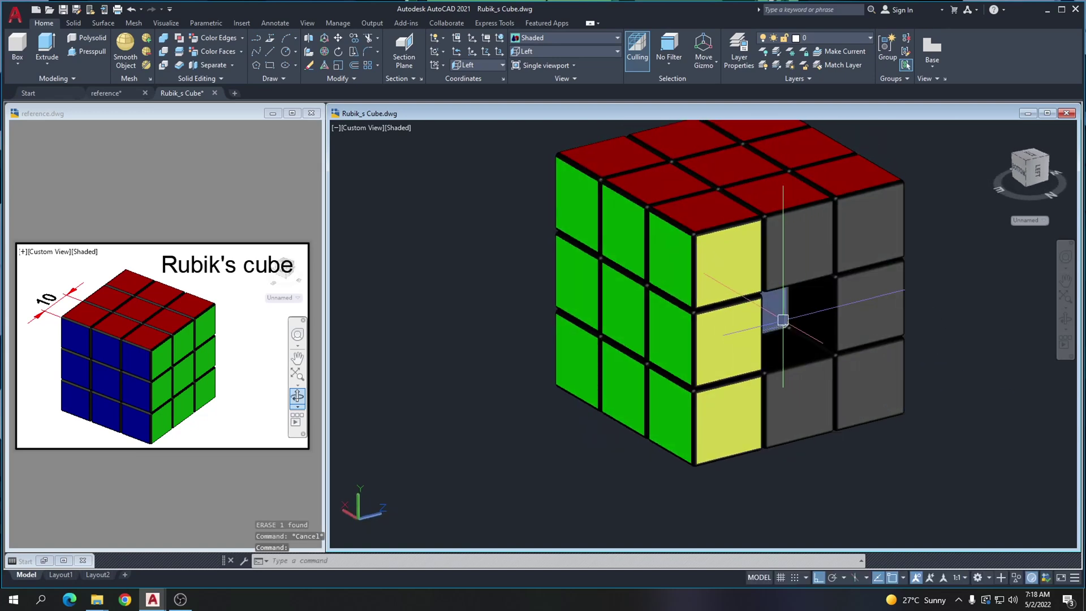
Copy the core cube 10 units outward, into the center gap of the back side
text(co)
key(Return)
click(859, 458)
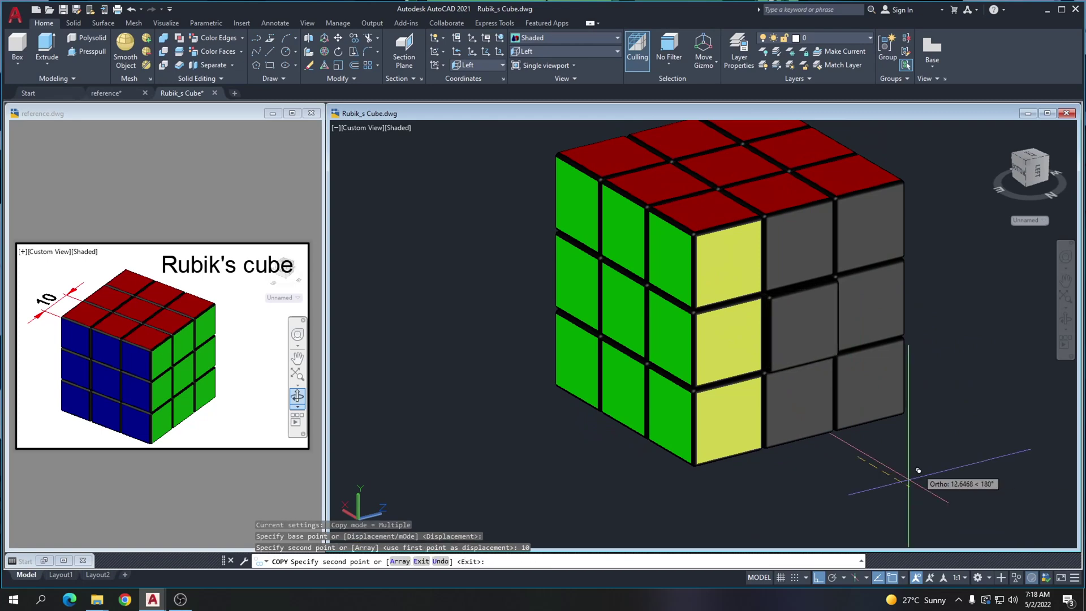
key(Escape)
shift+middle_drag(890, 341, 788, 283)
key(Escape)
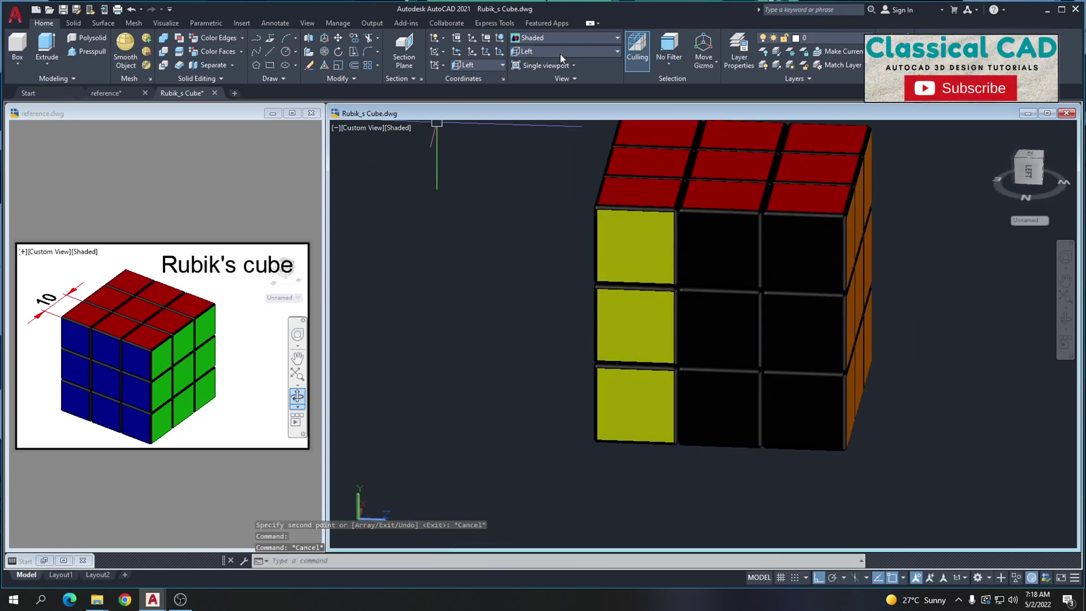
In the Back view, color the back face of the top row's middle cube yellow
click(560, 52)
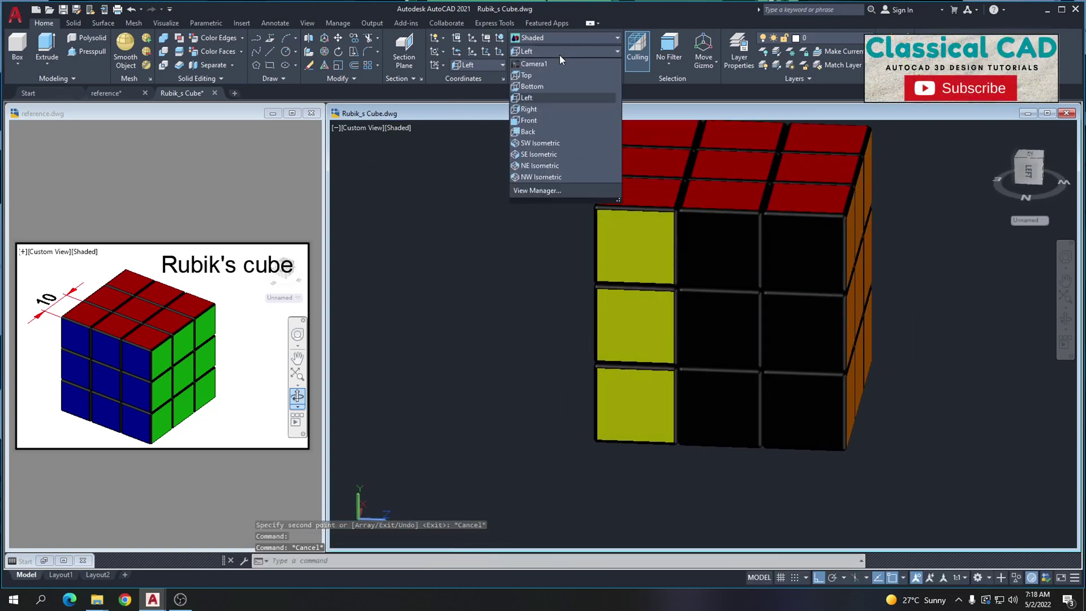
click(538, 132)
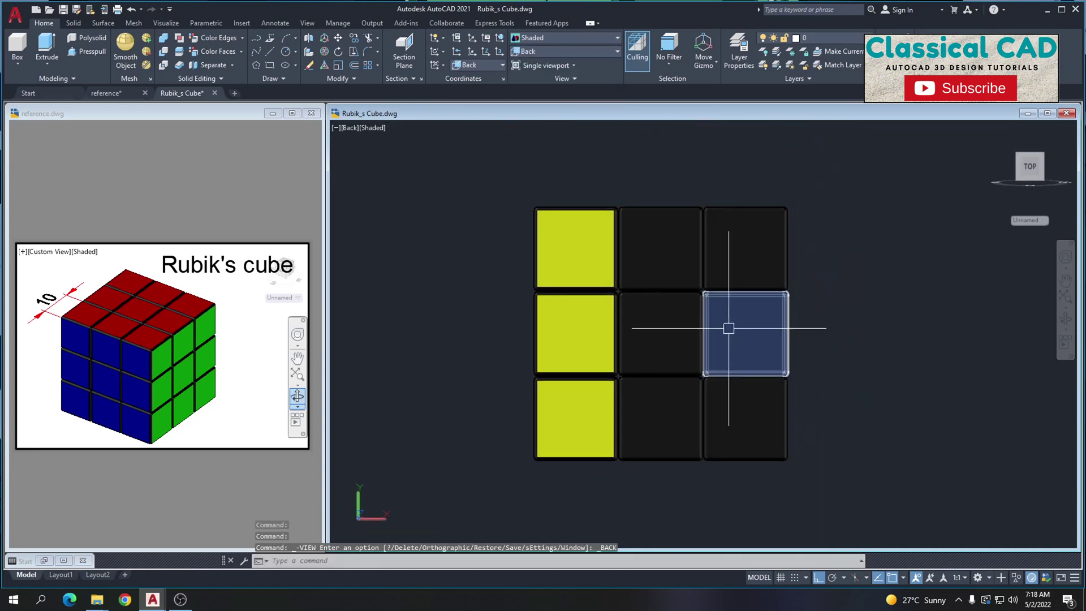
key(Escape)
click(221, 52)
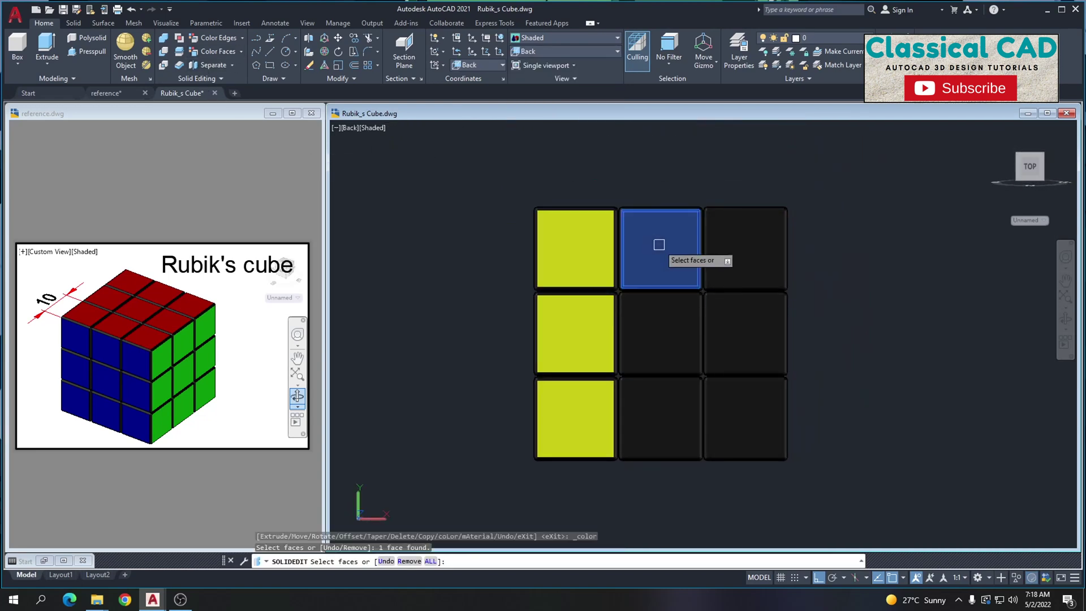
key(Return)
click(528, 392)
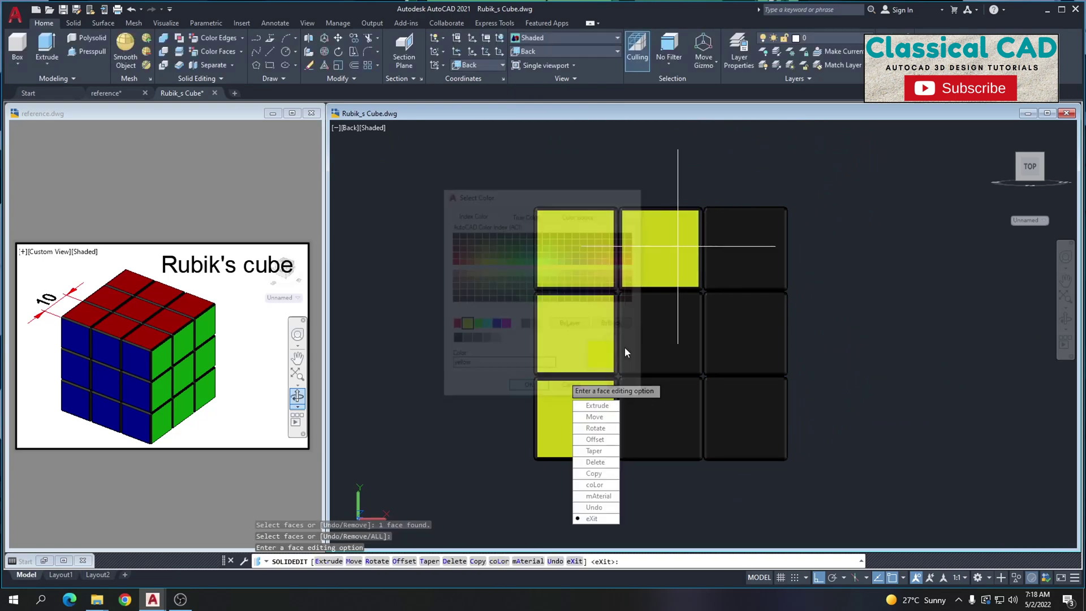
key(Return)
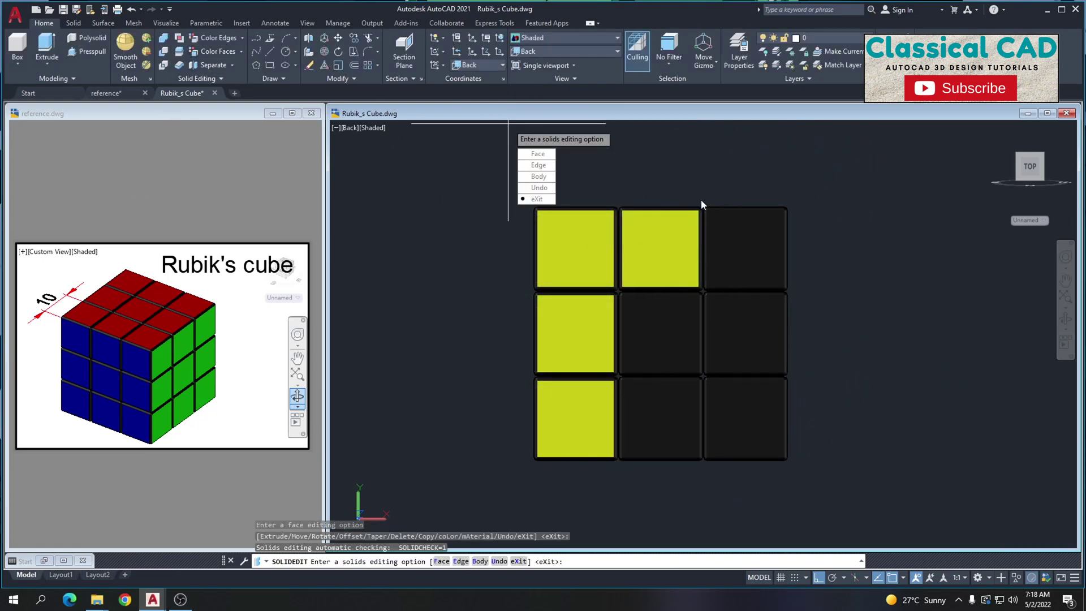
Color the back face of the top row's orange-side corner cube yellow
click(214, 52)
click(745, 238)
key(Return)
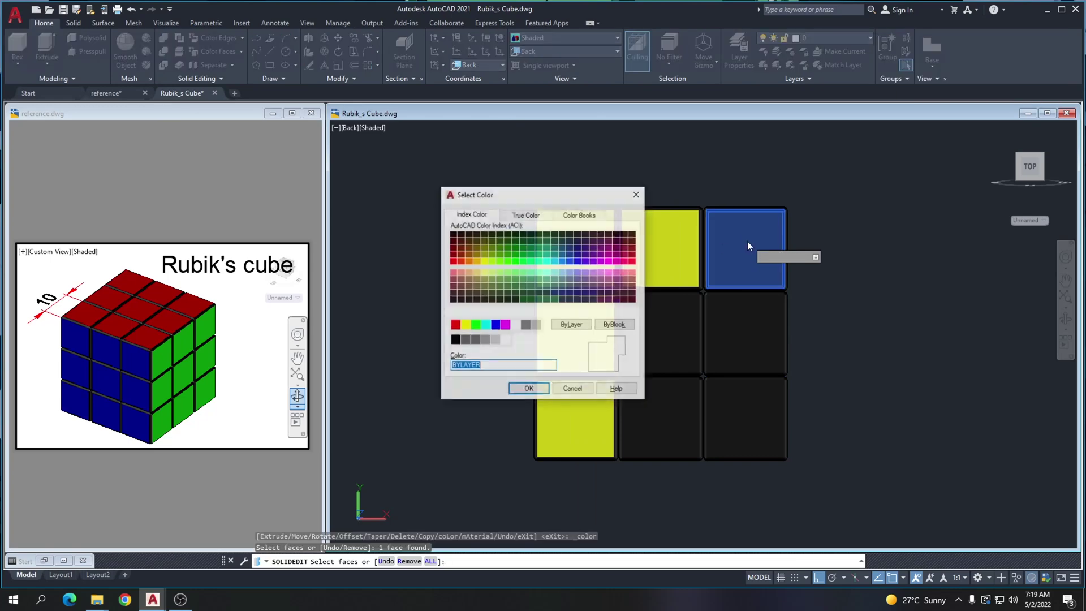
click(529, 389)
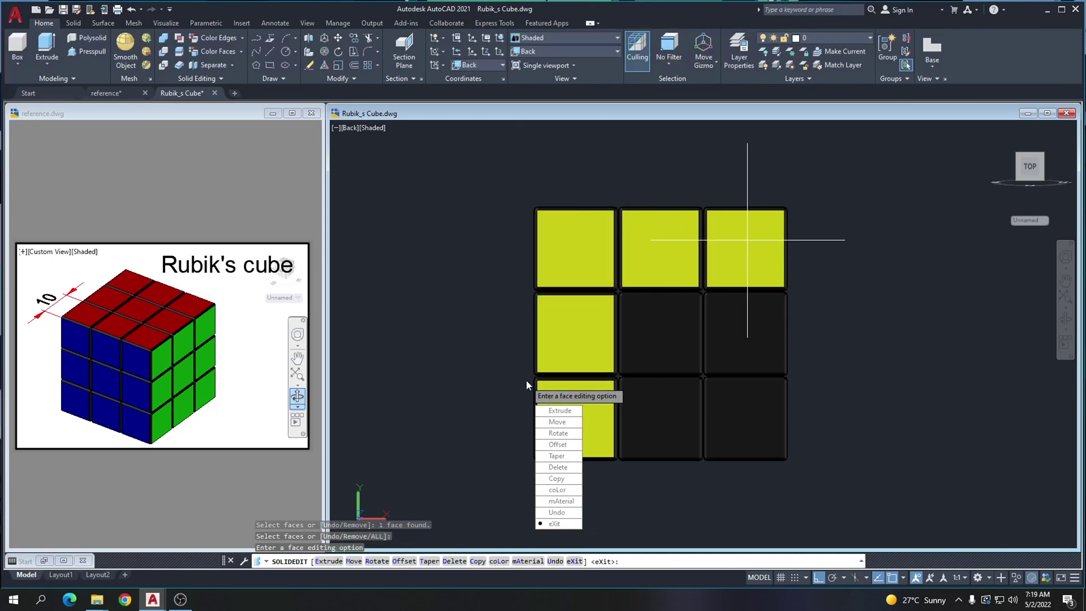
key(Return)
key(Return)
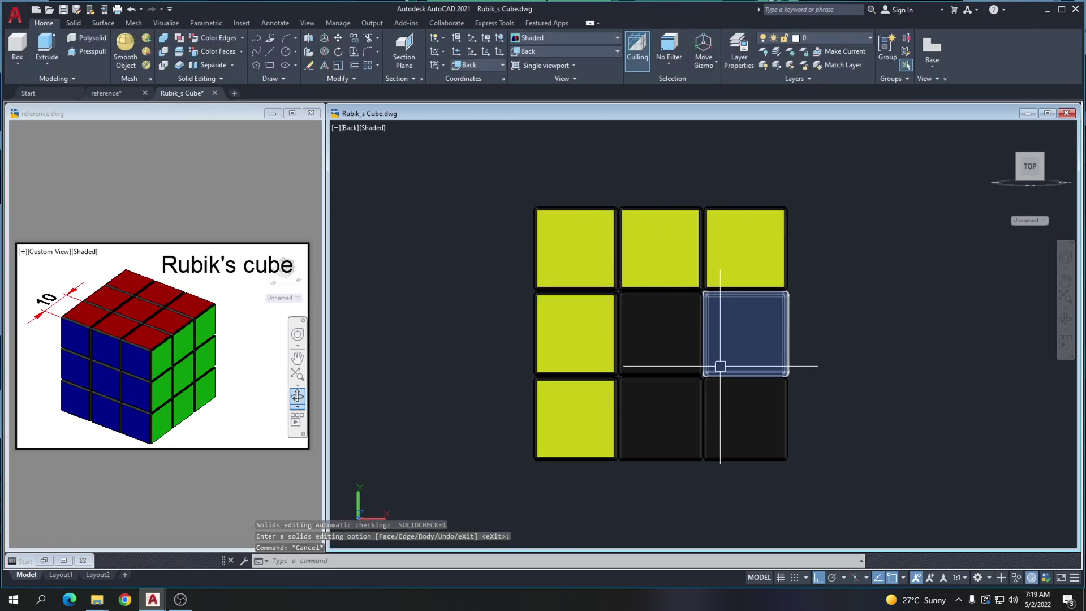
Color the back face of the center cube in the middle row yellow
click(218, 52)
click(638, 317)
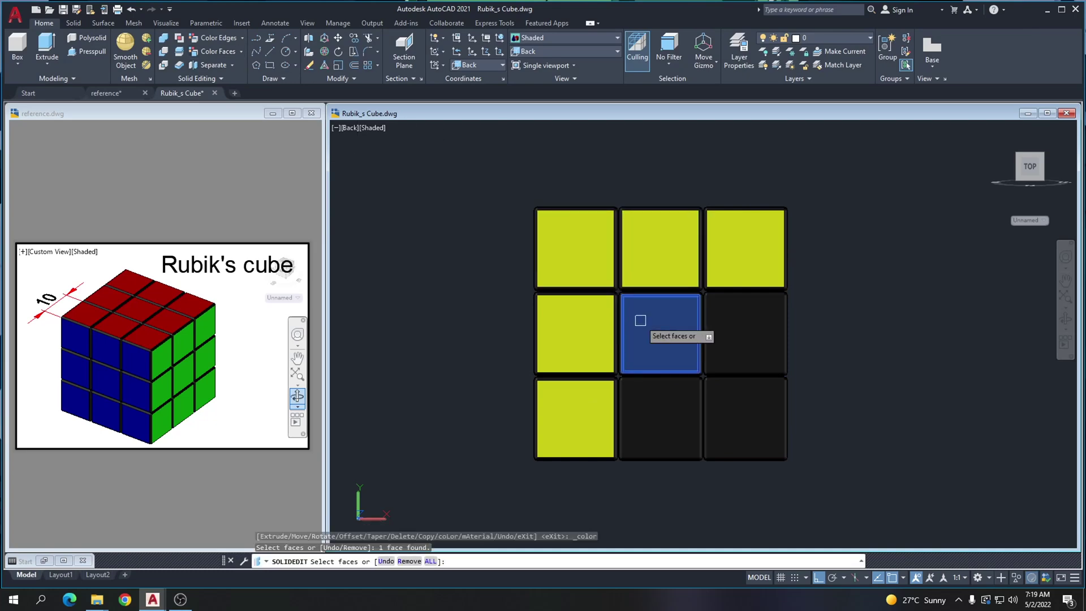
key(Return)
click(535, 391)
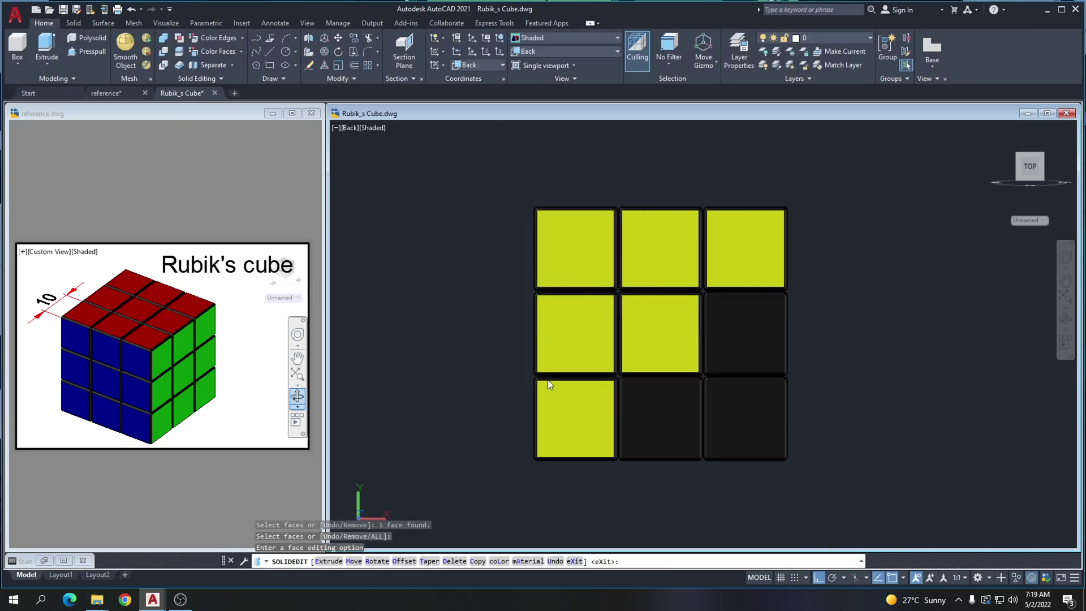
key(Return)
key(Return)
Color the back face of the middle row's orange-side cube yellow
click(217, 52)
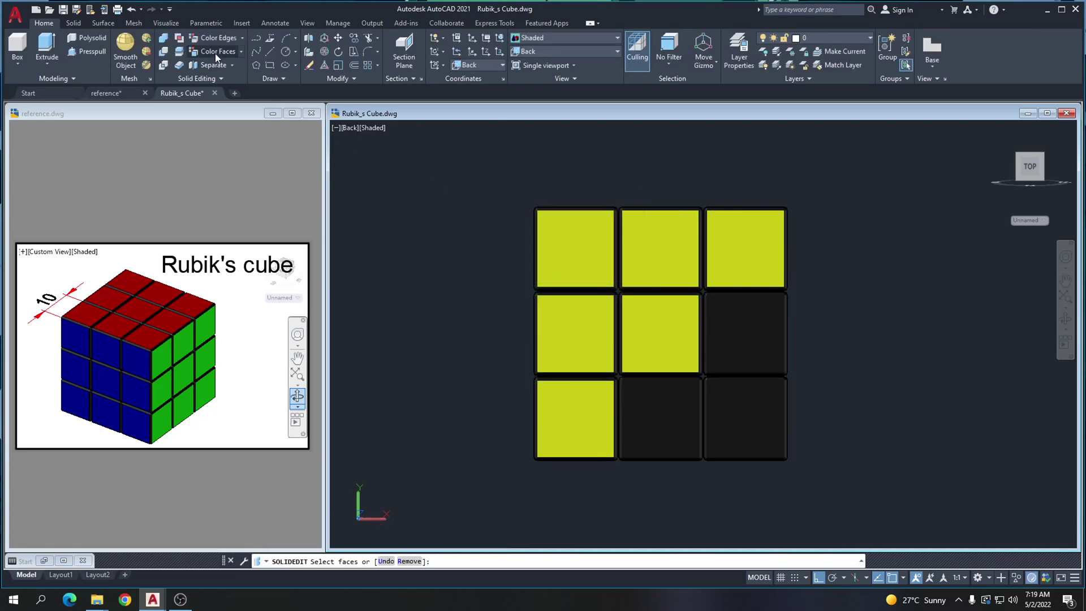
click(758, 317)
key(Return)
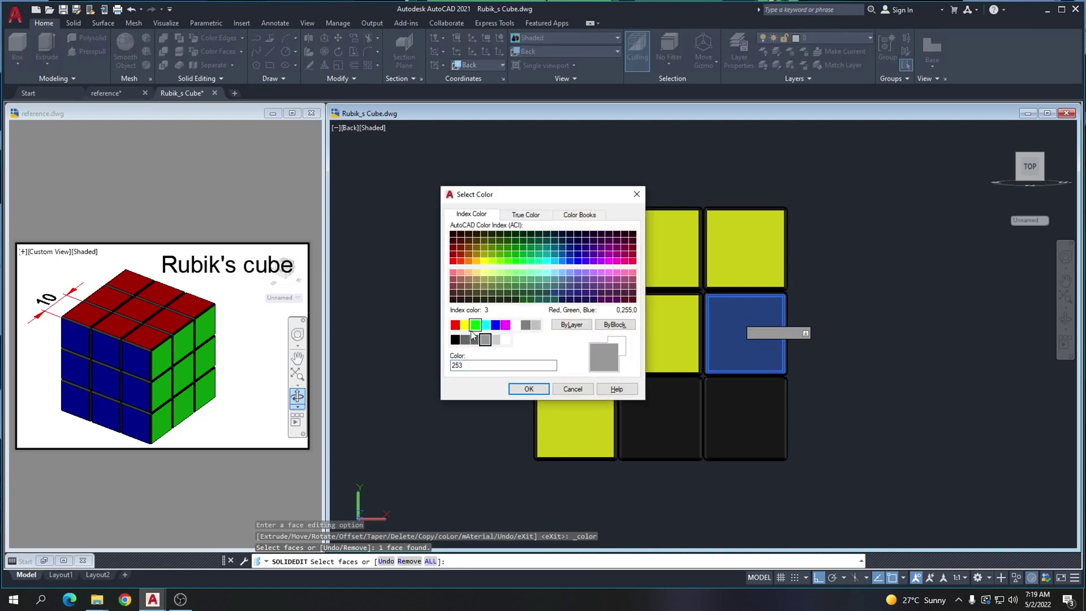
click(529, 389)
key(Return)
key(Return)
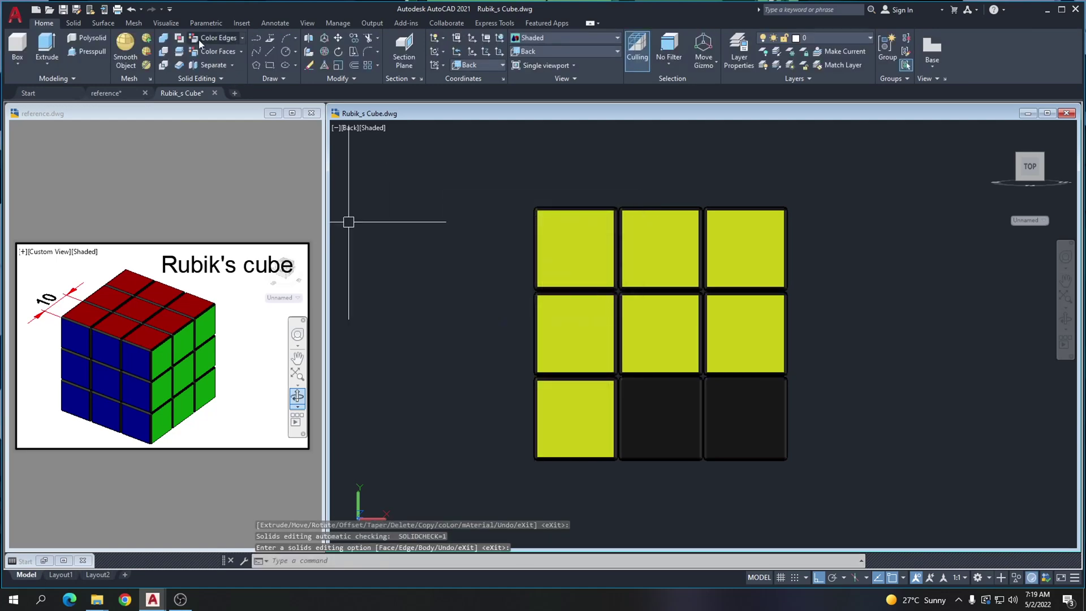
Color the back face of the bottom row's middle cube yellow
click(215, 51)
click(645, 413)
key(Return)
click(467, 326)
click(526, 390)
key(Return)
key(Return)
key(Escape)
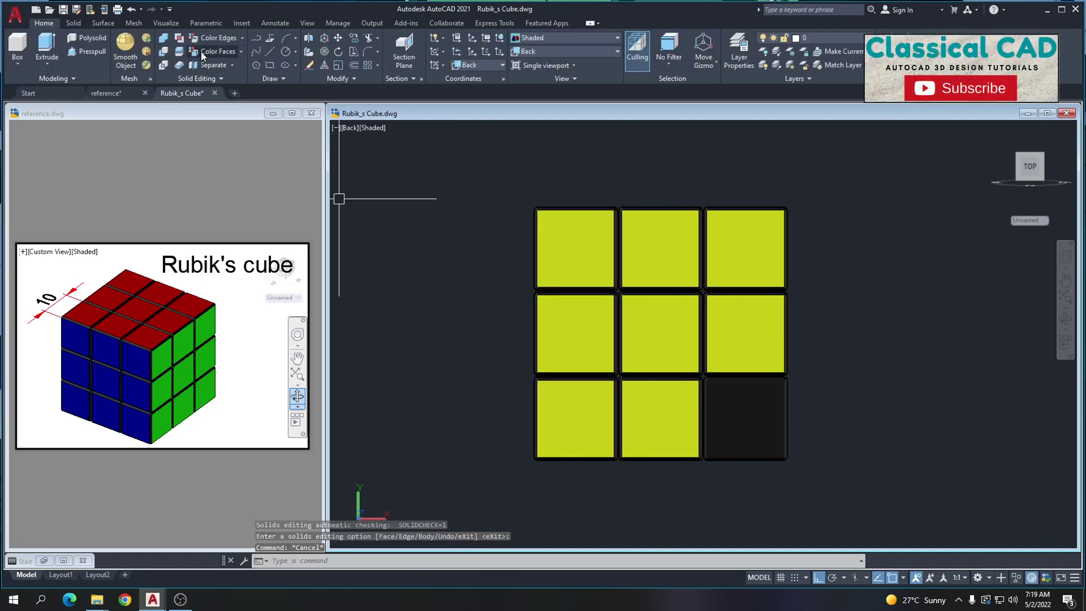
Color the back face of the bottom row's orange-side corner cube yellow
click(202, 52)
click(742, 401)
key(Return)
click(465, 324)
click(529, 389)
right_click(594, 396)
click(606, 413)
key(Escape)
Copy all 27 cubes of the Rubik's cube 60 units toward its green side
shift+middle_drag(738, 347, 849, 339)
middle_drag(850, 340, 697, 291)
click(859, 497)
click(437, 120)
text(co)
key(Return)
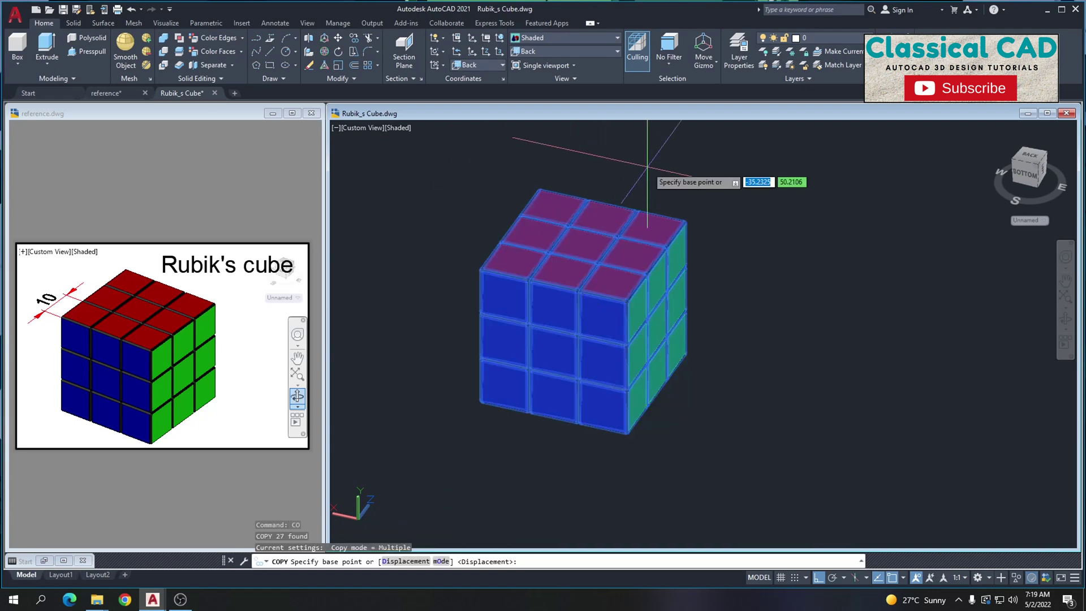
click(647, 167)
scroll(871, 202, down, 2)
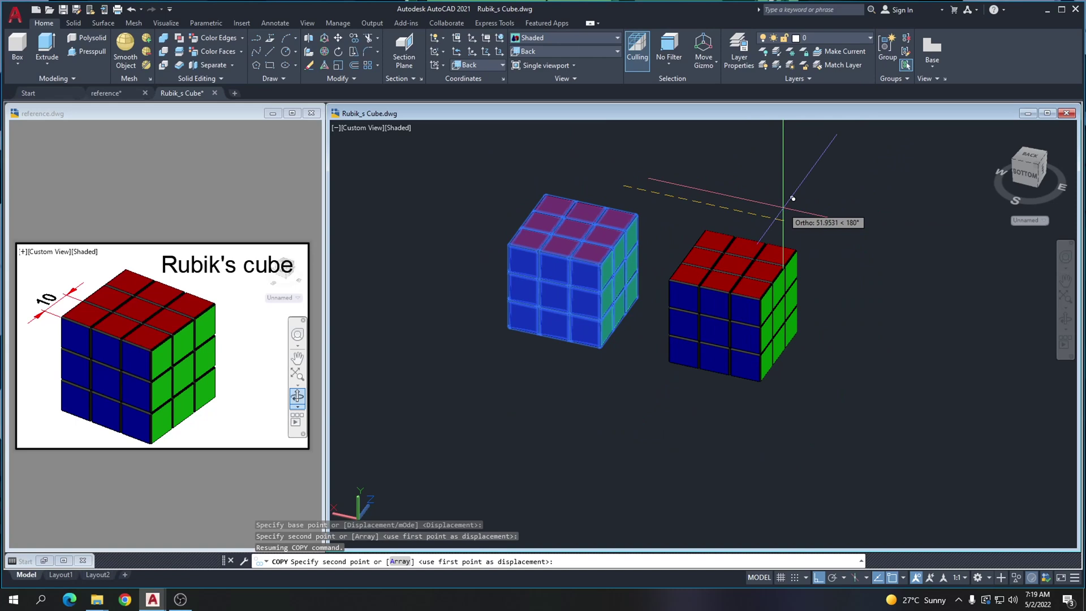
text(0)
key(Return)
Place a second copy of the Rubik's cube 120 units from the original in the same direction
middle_drag(925, 249, 787, 226)
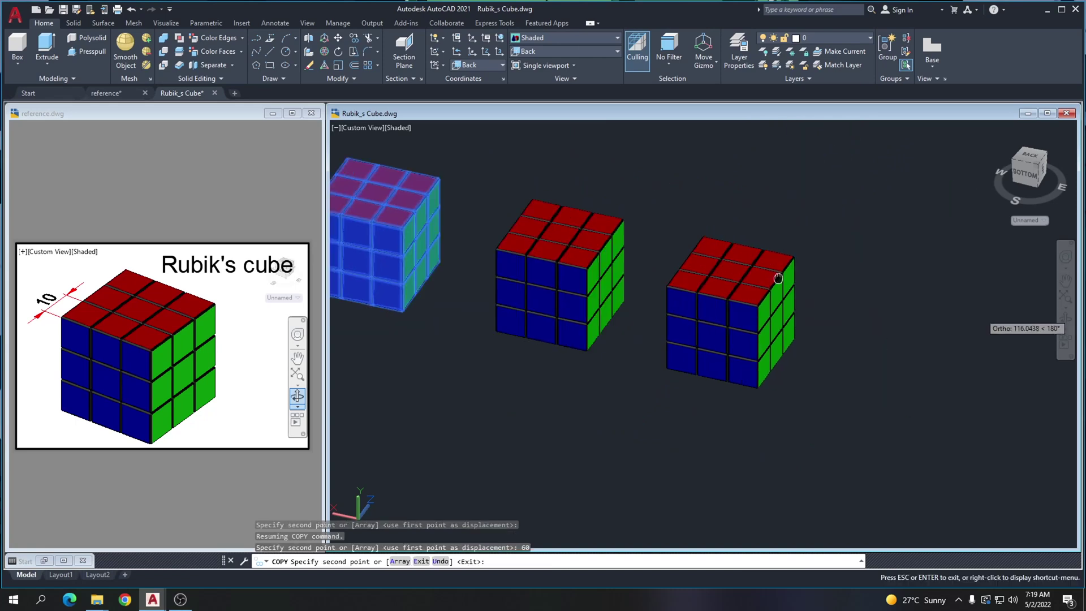
text(120)
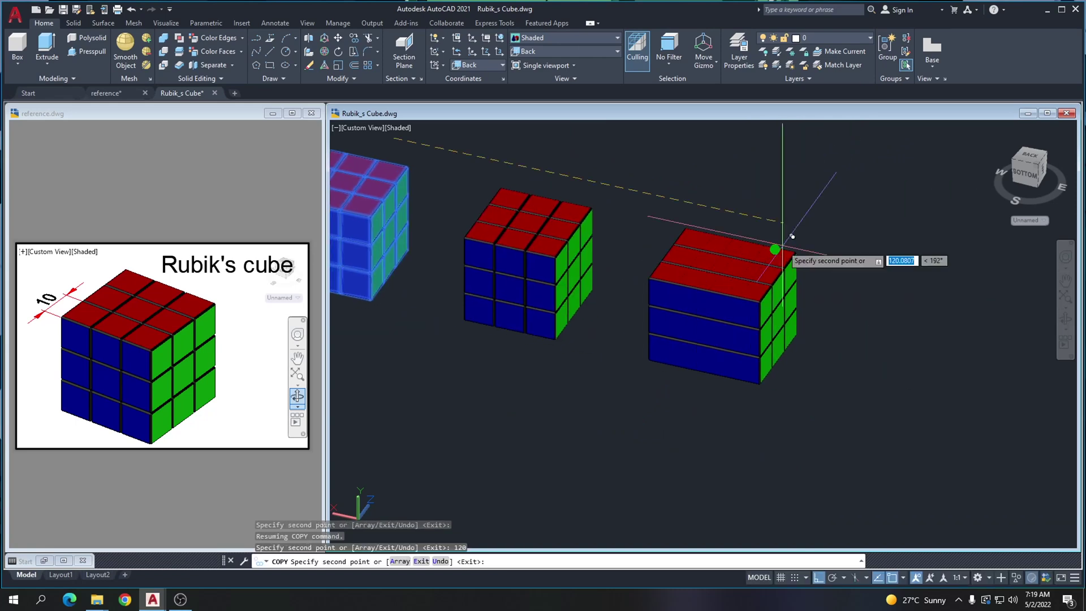
key(Return)
key(Escape)
3D-rotate the green-side layer of the original Rubik's cube a quarter turn, bringing its red faces onto the blue side
shift+middle_drag(589, 254, 710, 372)
shift+middle_drag(631, 379, 675, 362)
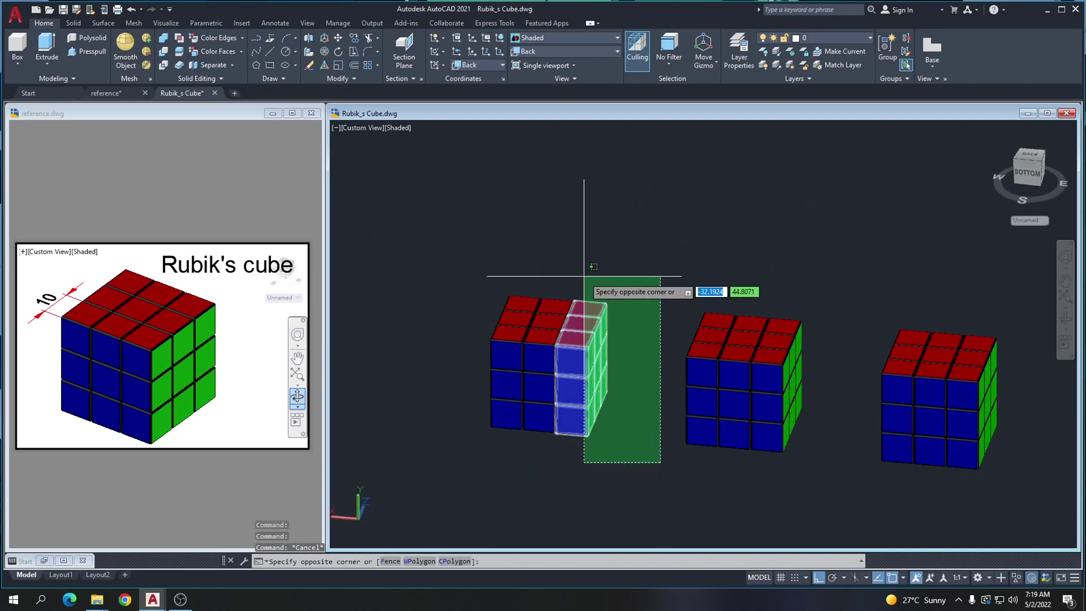
click(589, 230)
text(3drotate)
key(Return)
scroll(589, 331, up, 3)
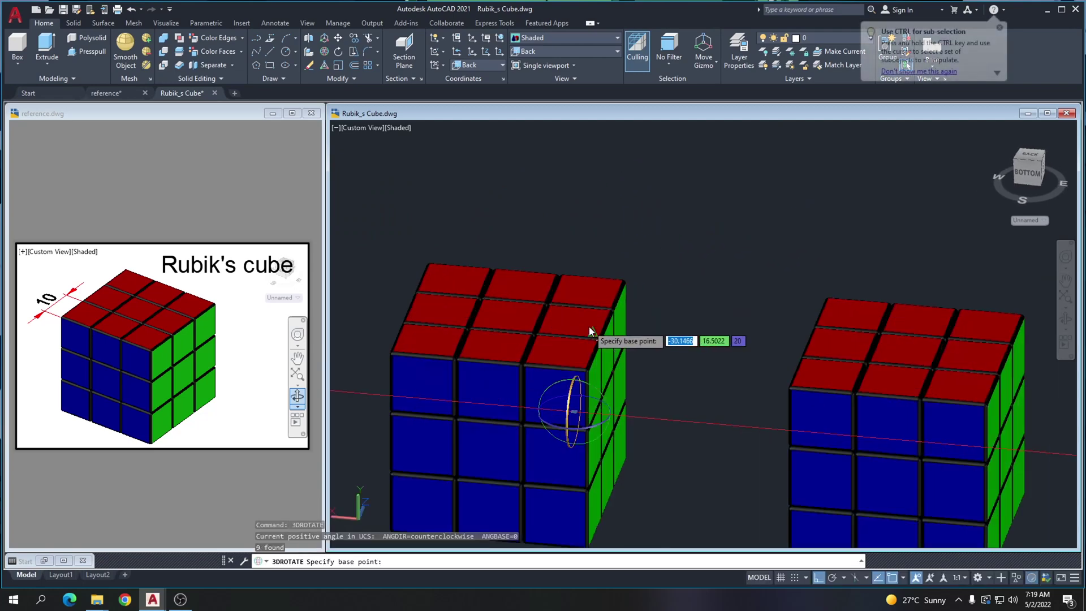
click(575, 390)
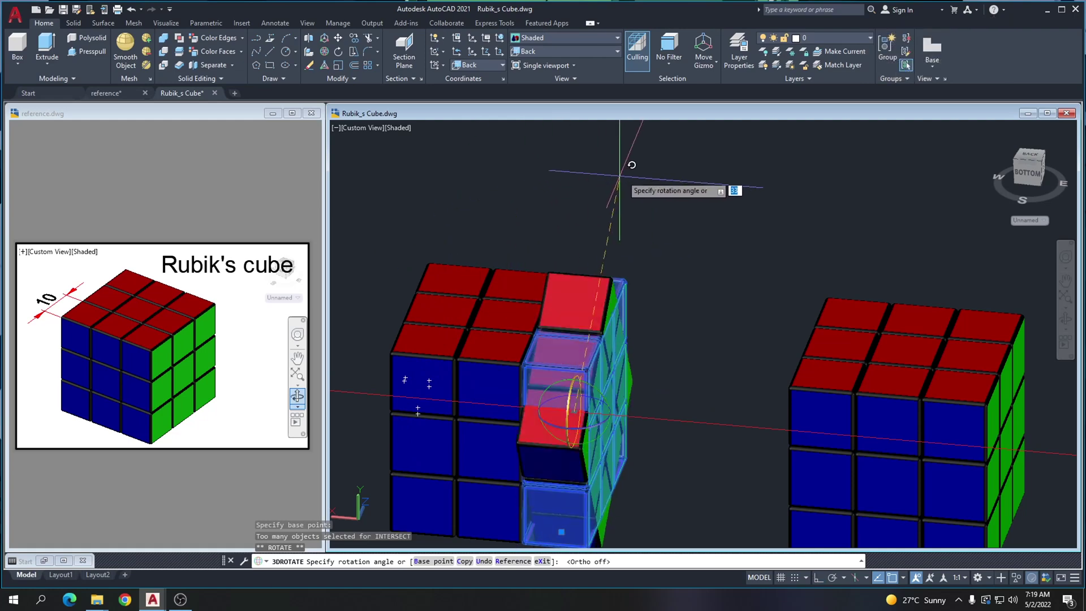
key(F8)
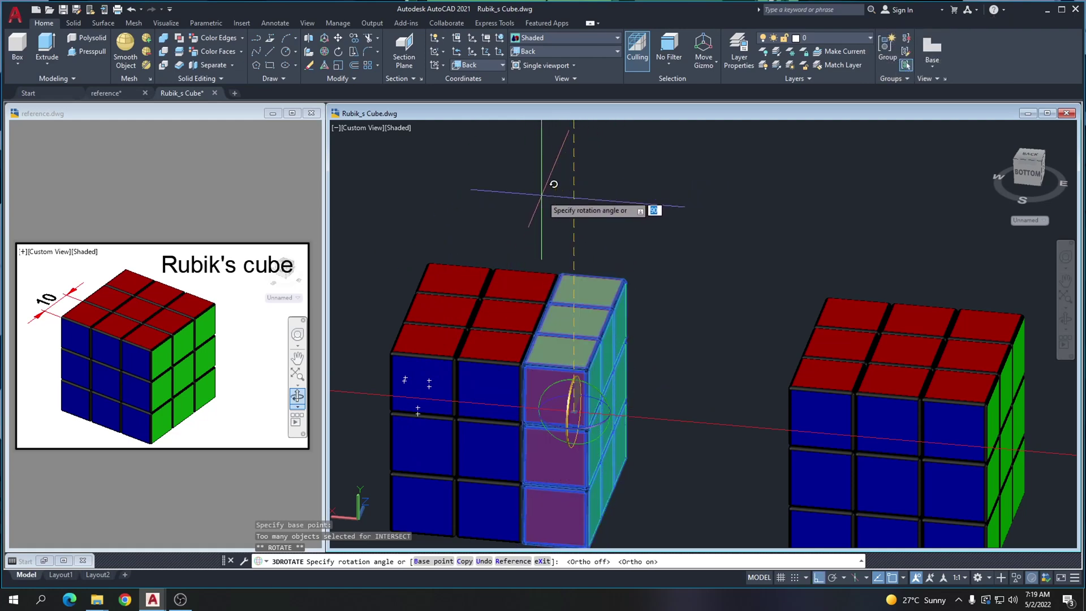
key(Escape)
3D-rotate the red-side layer of the original Rubik's cube a half turn, bringing its yellow faces over to the orange side
shift+middle_drag(562, 250, 715, 186)
key(Escape)
click(793, 323)
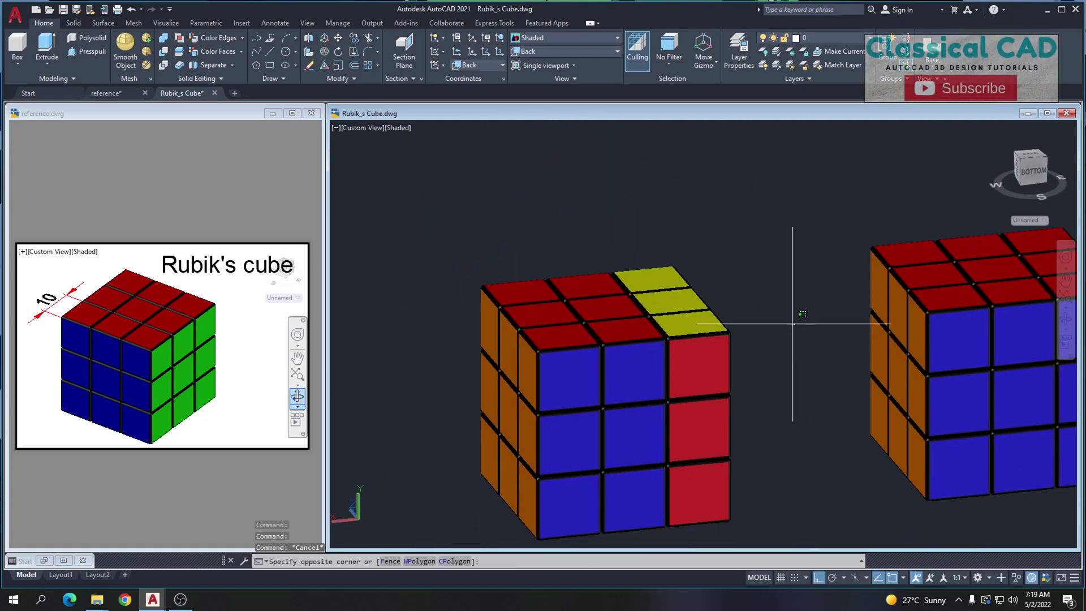
click(458, 186)
text(3d)
key(Return)
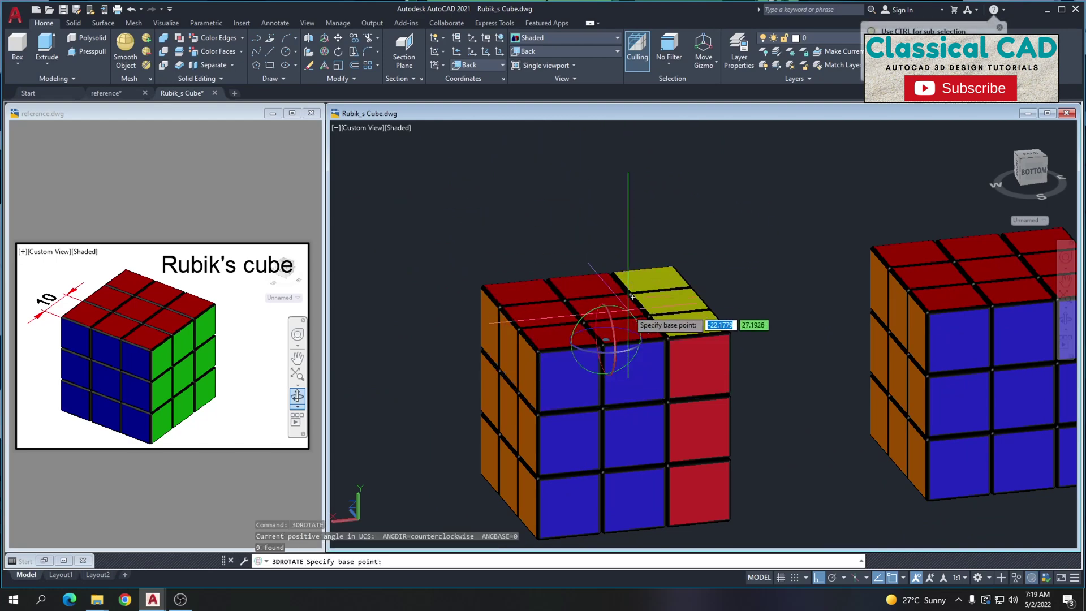
click(626, 327)
click(620, 348)
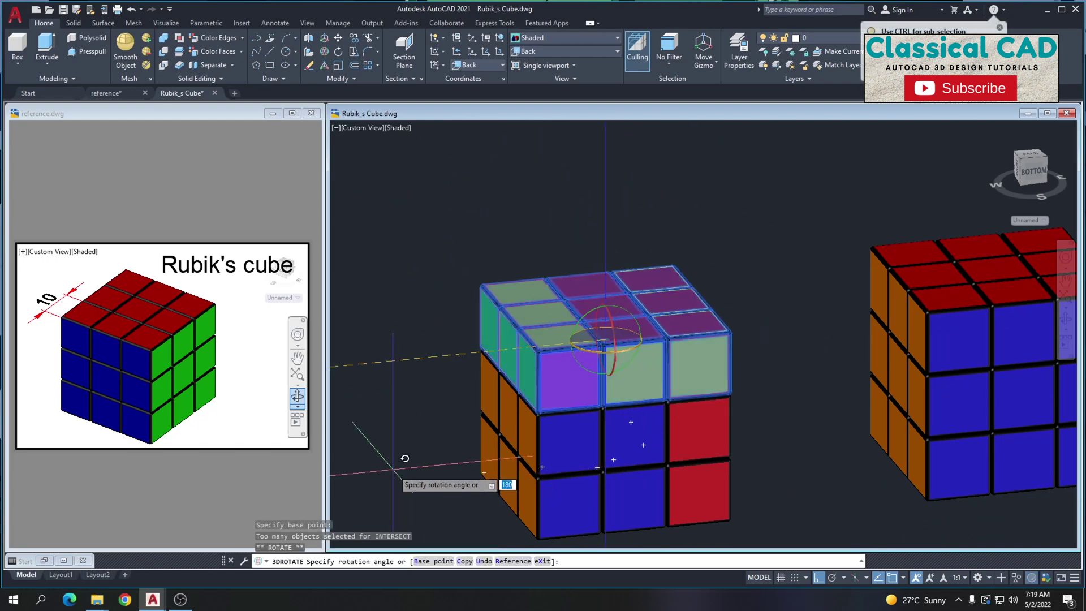
click(542, 460)
3D-rotate the blue-side layer of the original Rubik's cube a half turn about the cube's center axis
middle_drag(555, 436, 570, 390)
shift+middle_drag(633, 451, 734, 467)
click(812, 496)
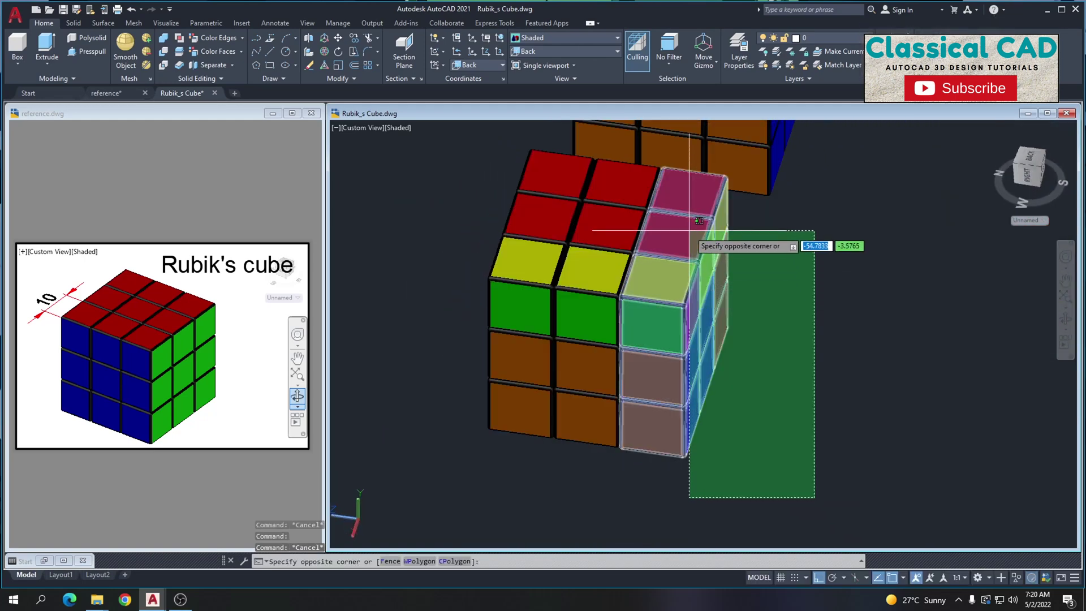
click(739, 250)
text(3drotate)
key(Return)
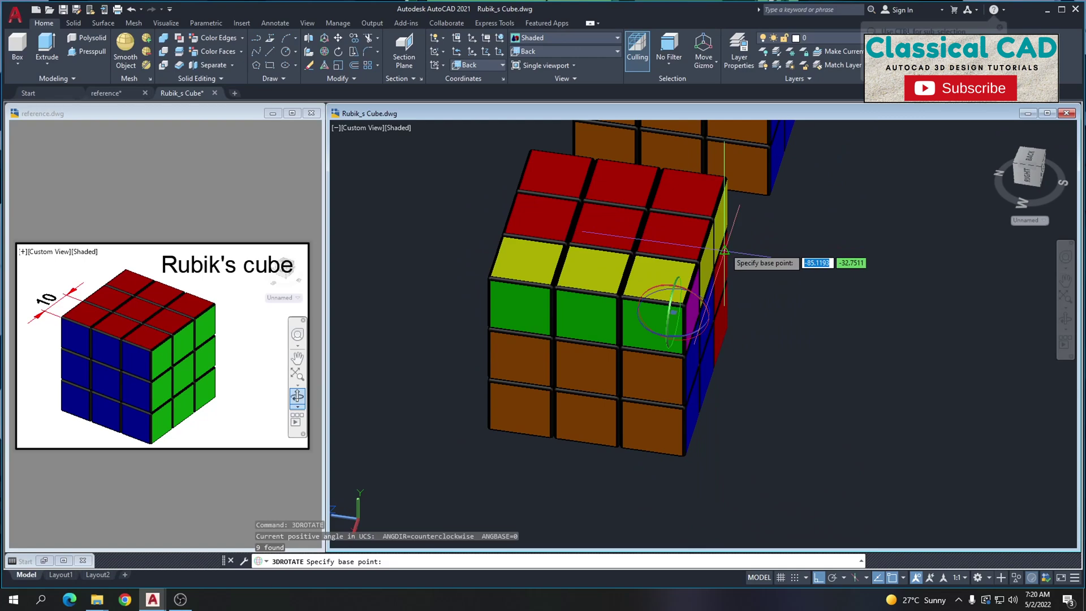
click(679, 279)
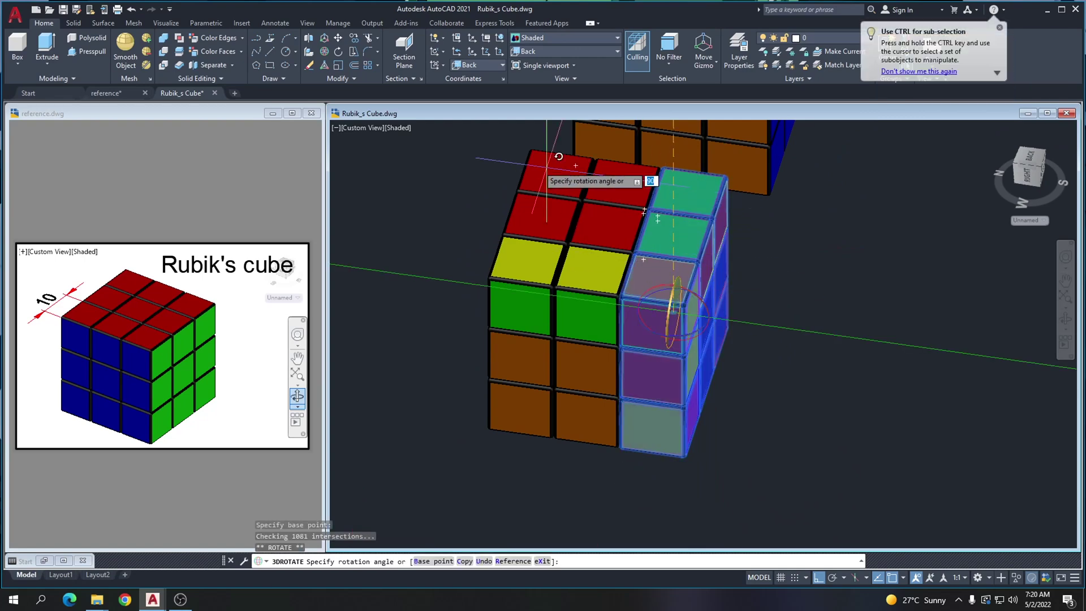
click(419, 296)
key(Escape)
shift+middle_drag(825, 327, 578, 296)
shift+middle_drag(666, 311, 710, 308)
scroll(679, 301, up, 2)
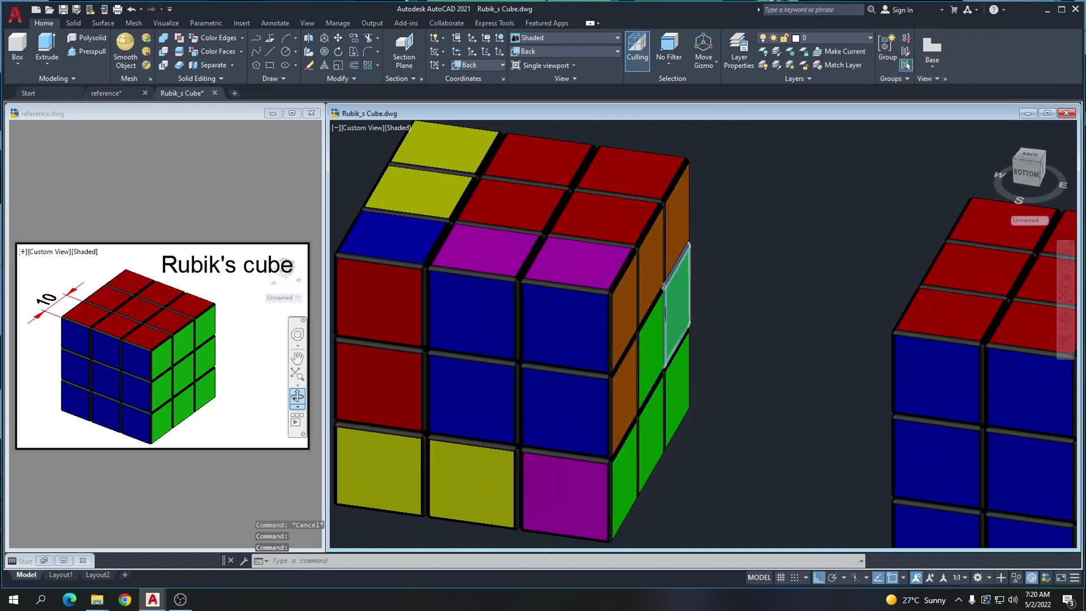
scroll(677, 300, down, 3)
middle_drag(787, 342, 650, 347)
scroll(685, 357, down, 2)
shift+middle_drag(764, 374, 812, 380)
click(804, 463)
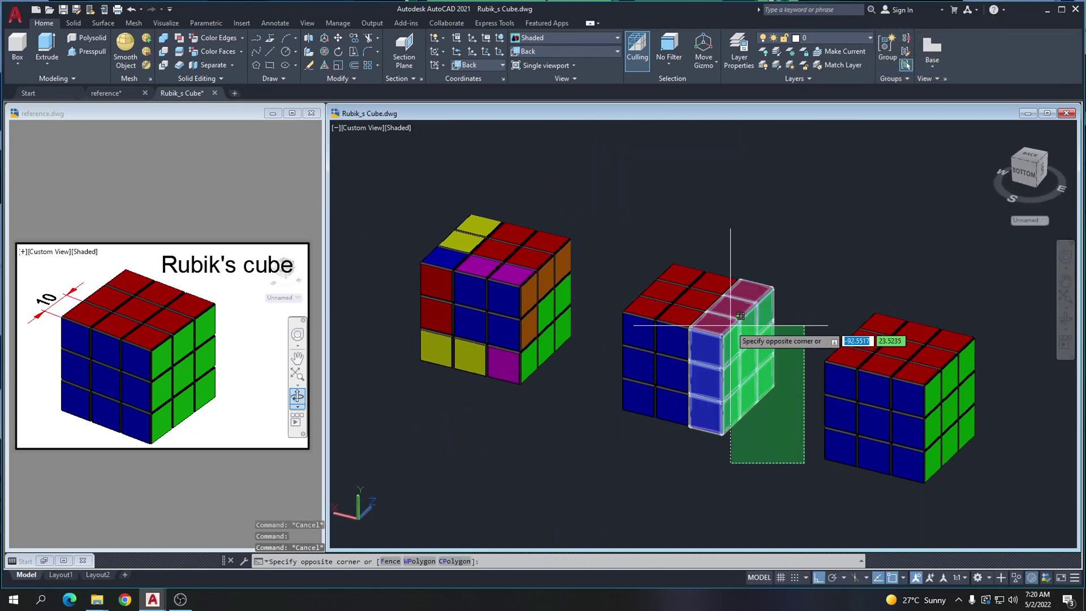
click(731, 327)
shift+middle_drag(751, 365, 803, 348)
key(Escape)
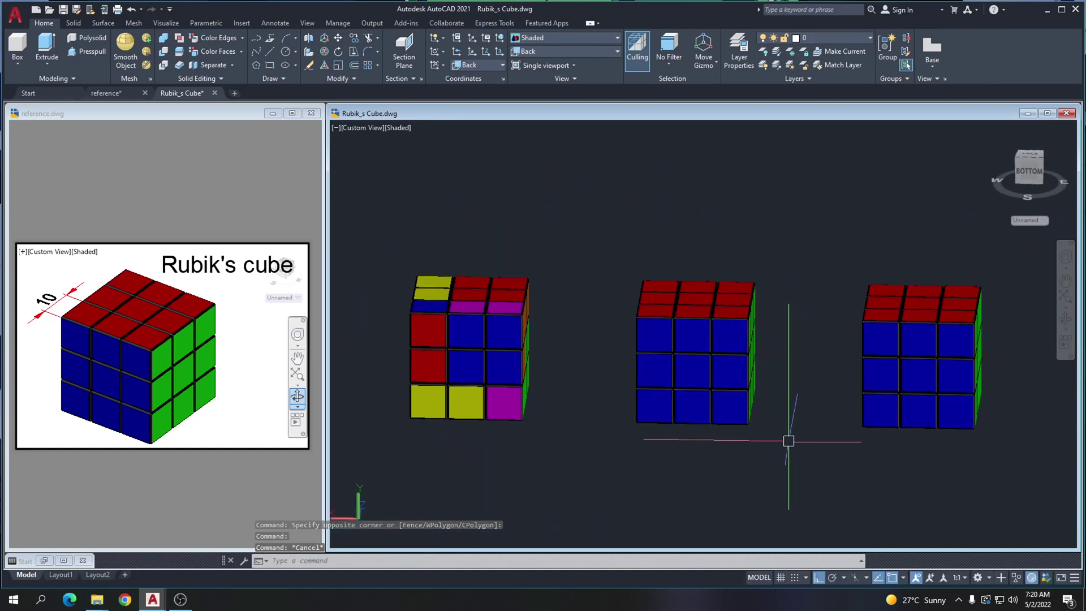
With ortho off, 3D-rotate the green-side layer of the middle cube copy to a freehand angle partway through a quarter turn
click(794, 442)
click(735, 257)
text(3dr)
key(Return)
shift+middle_drag(774, 250, 734, 277)
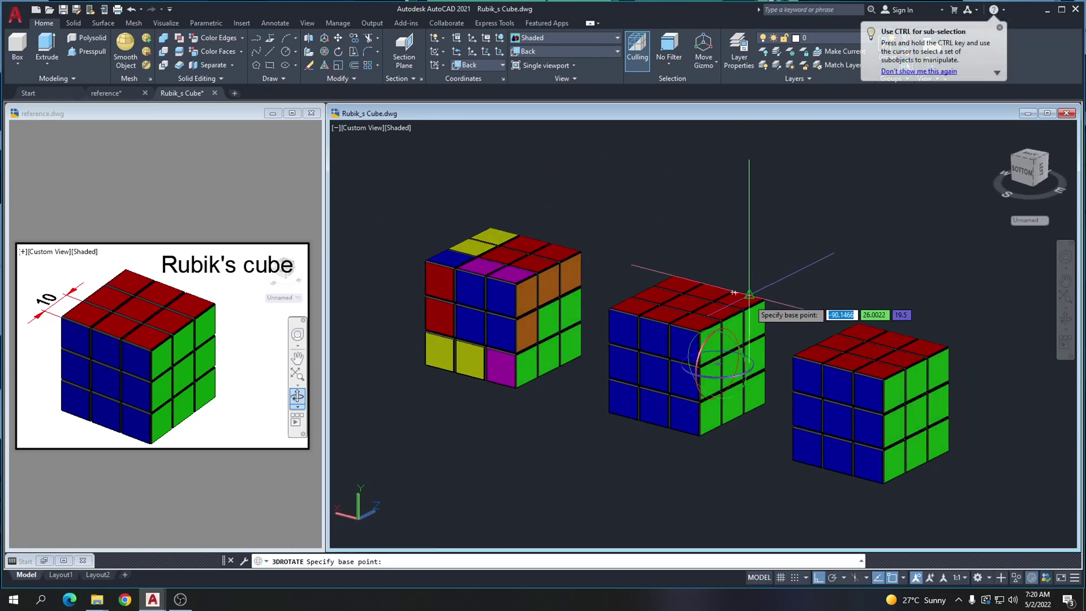
click(735, 334)
key(F8)
key(F8)
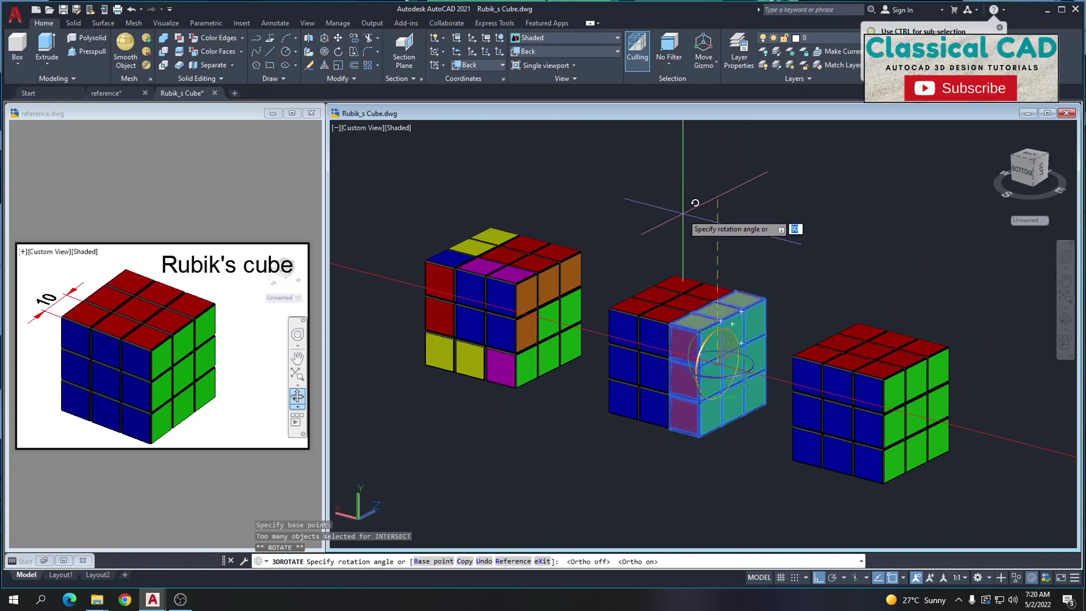
key(F8)
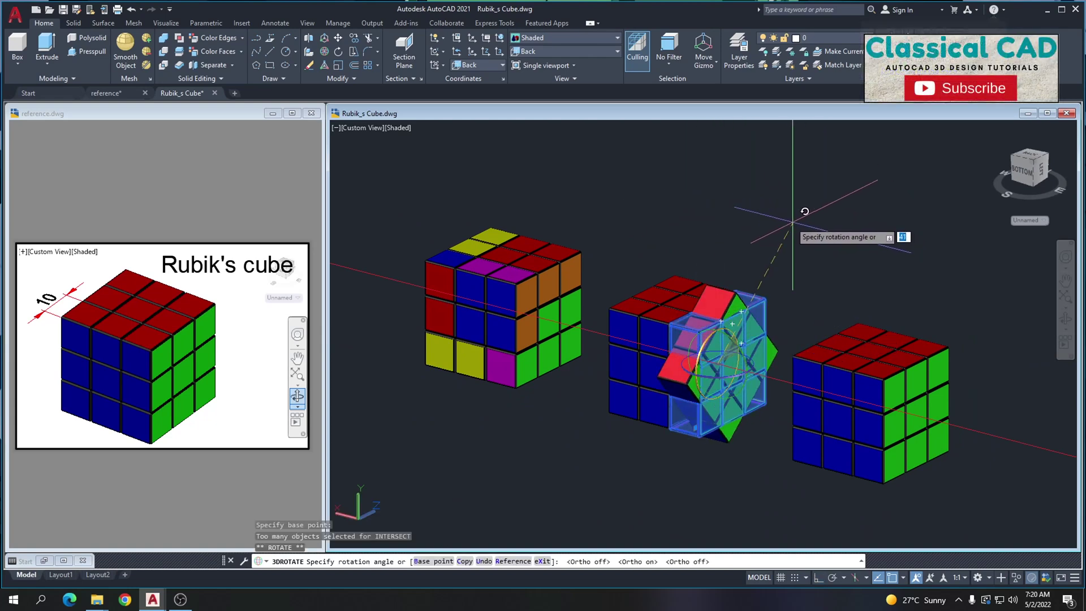
key(Escape)
Examine the partly turned layer of the middle cube up close and from several sides
shift+middle_drag(701, 262, 733, 282)
scroll(733, 282, up, 4)
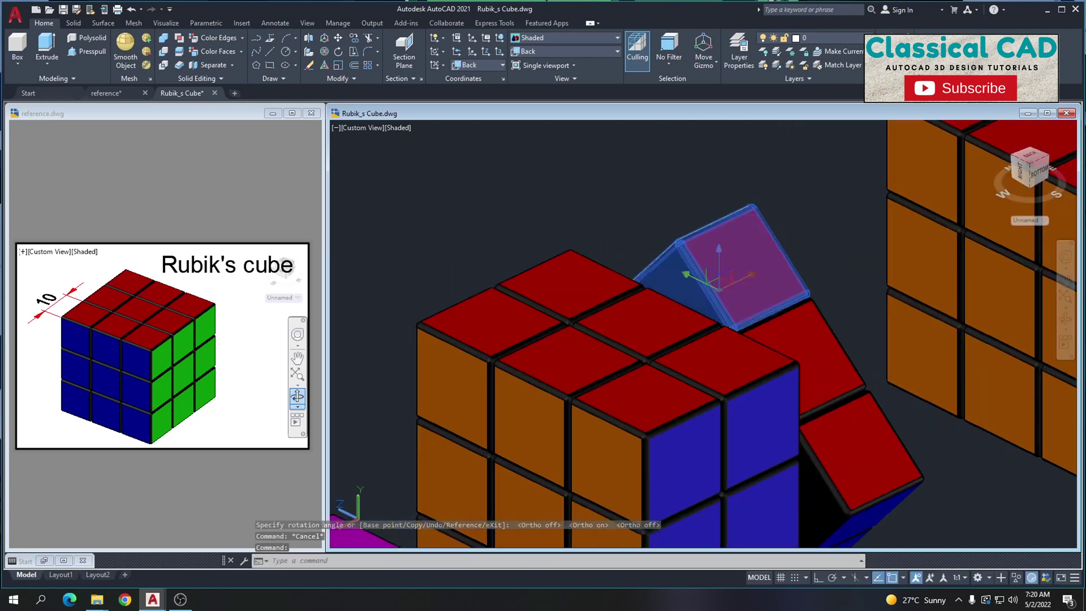
key(Escape)
scroll(675, 272, up, 6)
scroll(655, 311, down, 8)
middle_drag(666, 344, 720, 238)
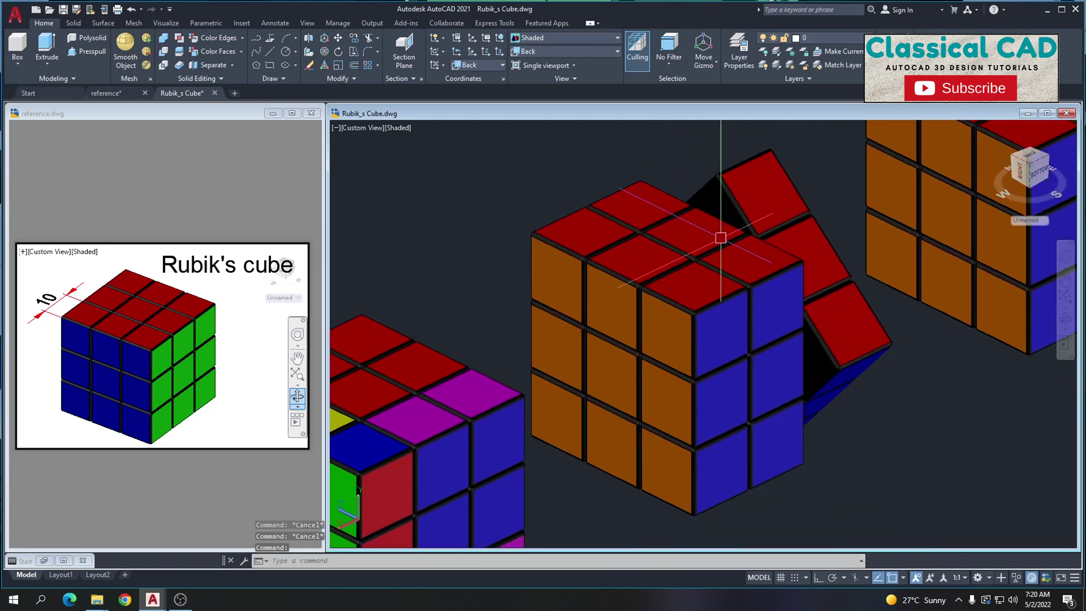
scroll(720, 238, down, 3)
shift+middle_drag(765, 301, 656, 309)
scroll(633, 293, down, 3)
key(Escape)
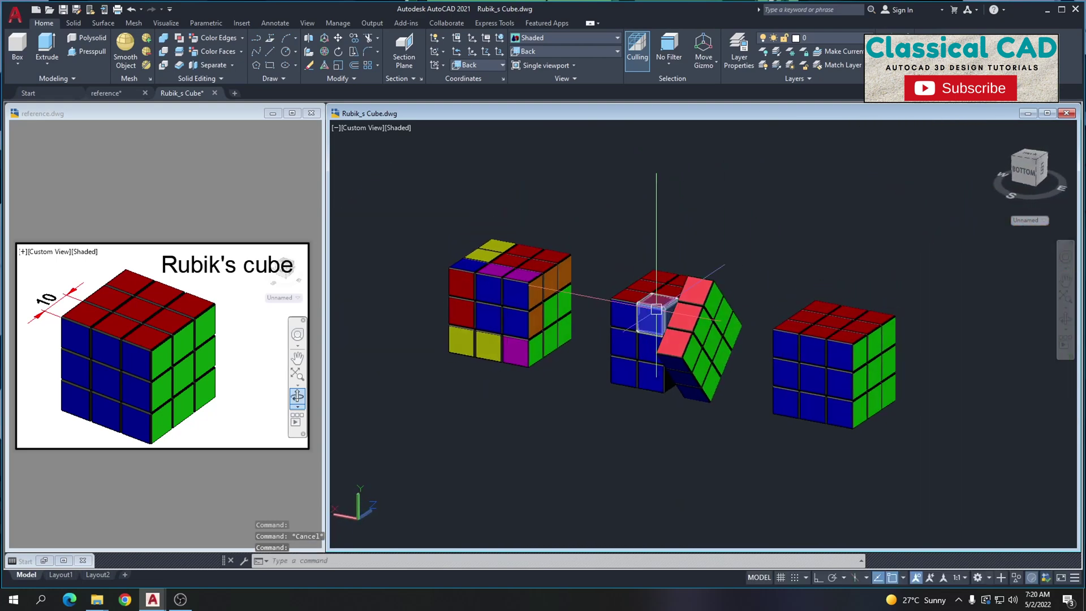